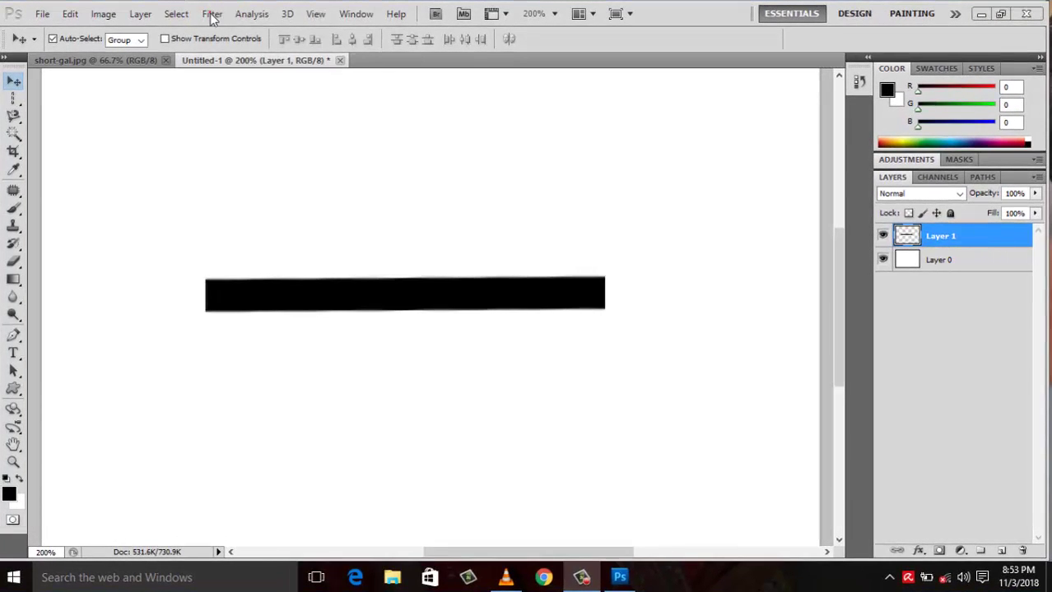
# Step: Show the Filter > Distort submenu for the black bar on Layer 1, passing over Artistic
pyautogui.click(212, 15)
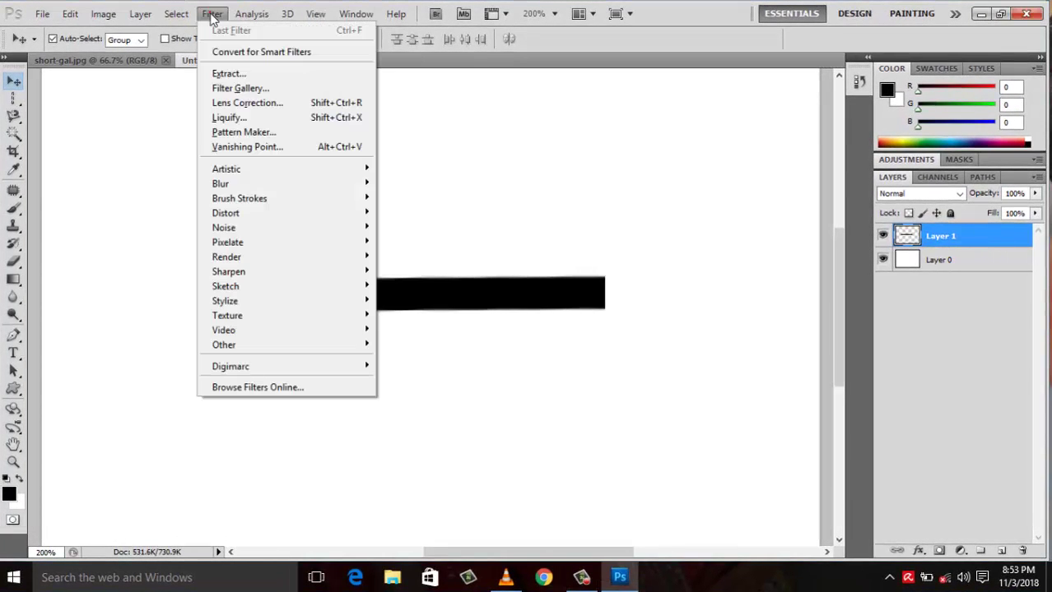
pyautogui.click(246, 174)
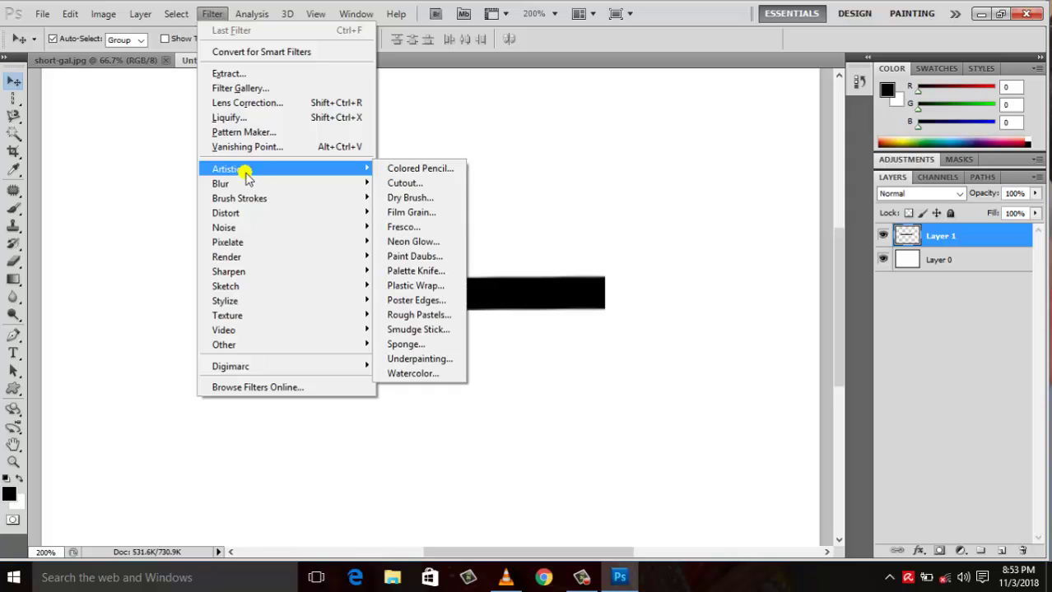
pyautogui.click(238, 174)
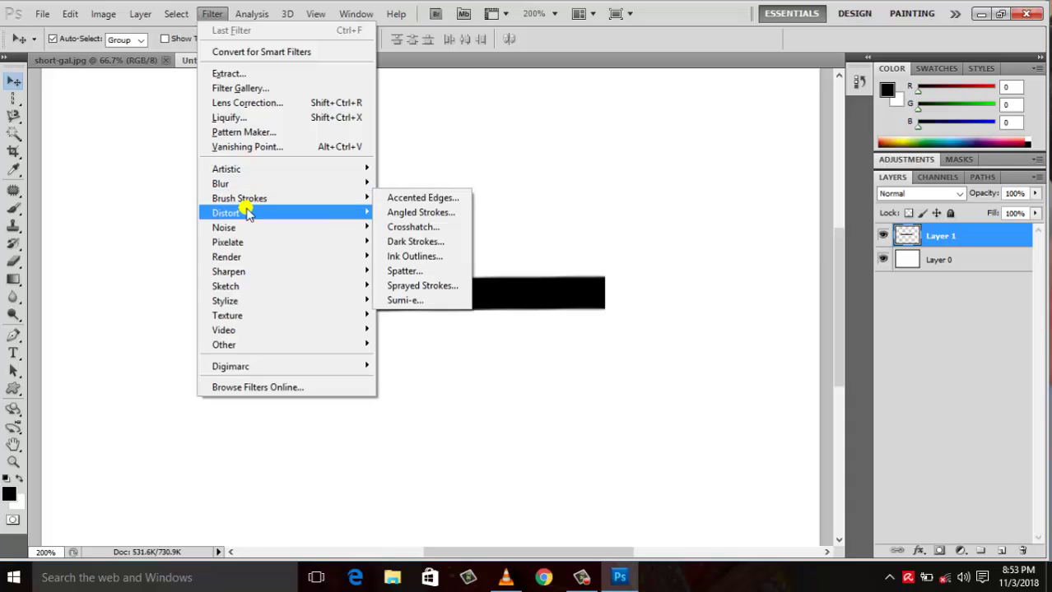
pyautogui.moveTo(225, 213)
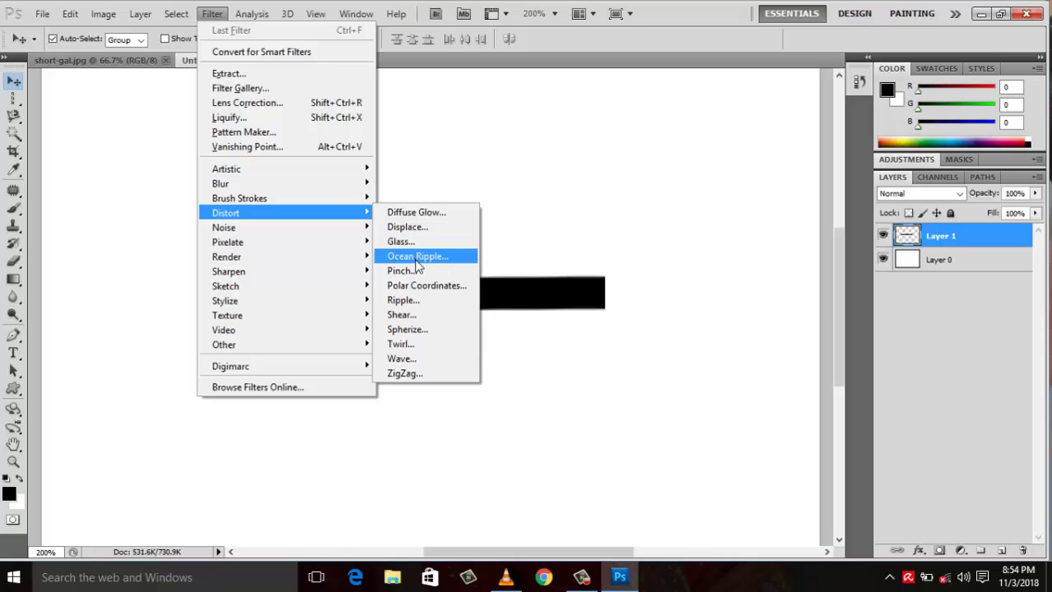
pyautogui.click(418, 262)
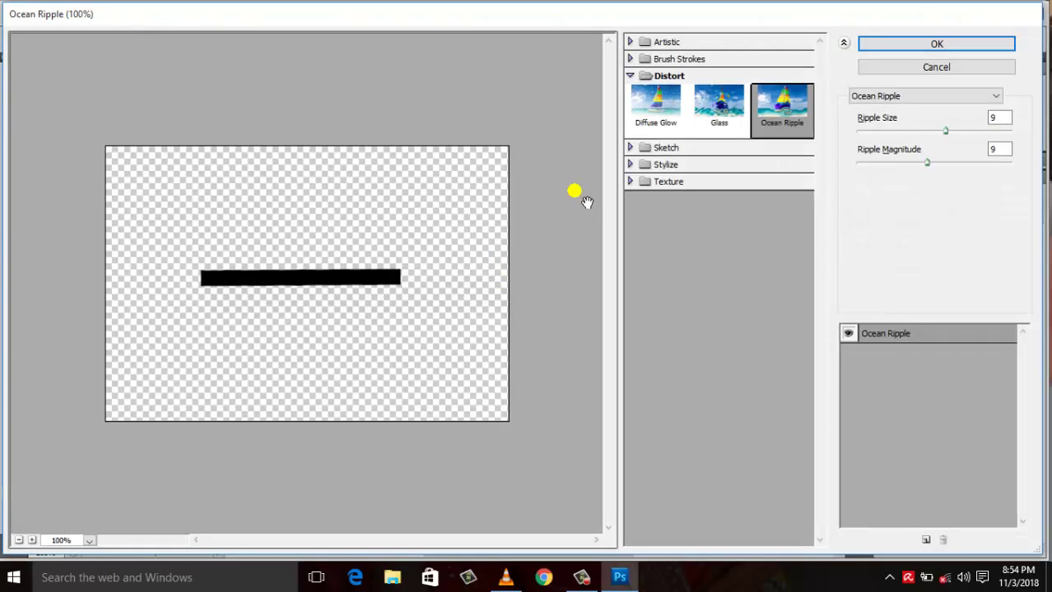
pyautogui.click(715, 132)
pyautogui.click(656, 117)
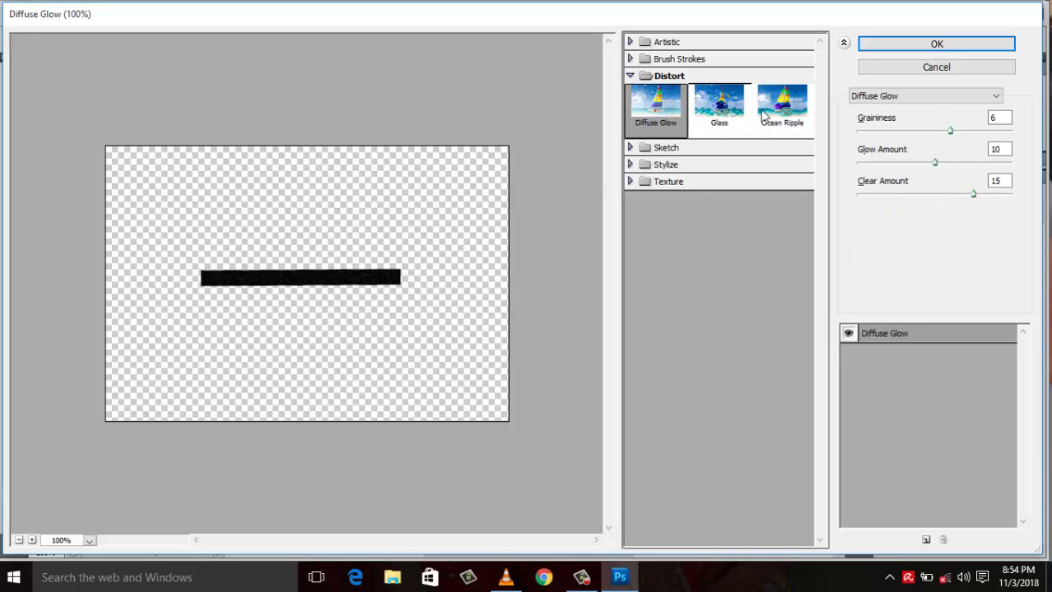
pyautogui.click(769, 115)
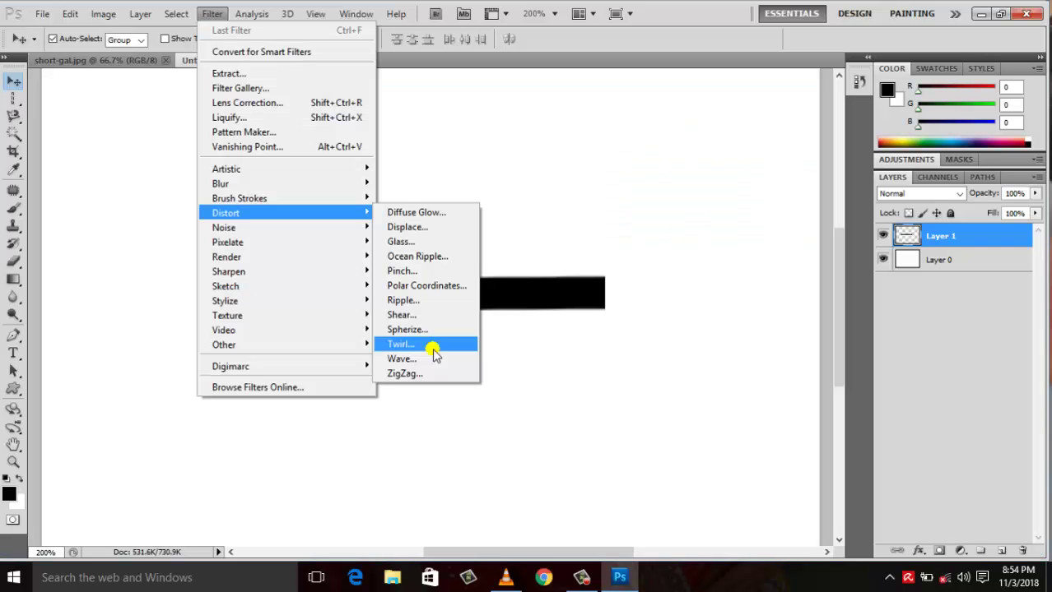
# Step: Preview a Pinch amount of -39 on the black bar, then cancel it
pyautogui.click(406, 273)
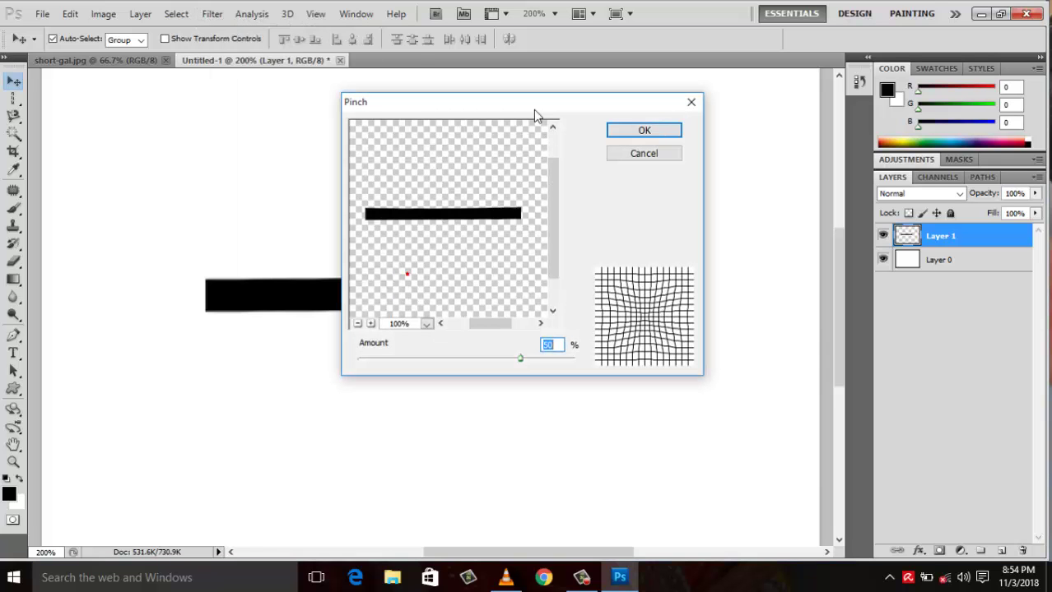
pyautogui.moveTo(534, 110); pyautogui.dragTo(676, 106)
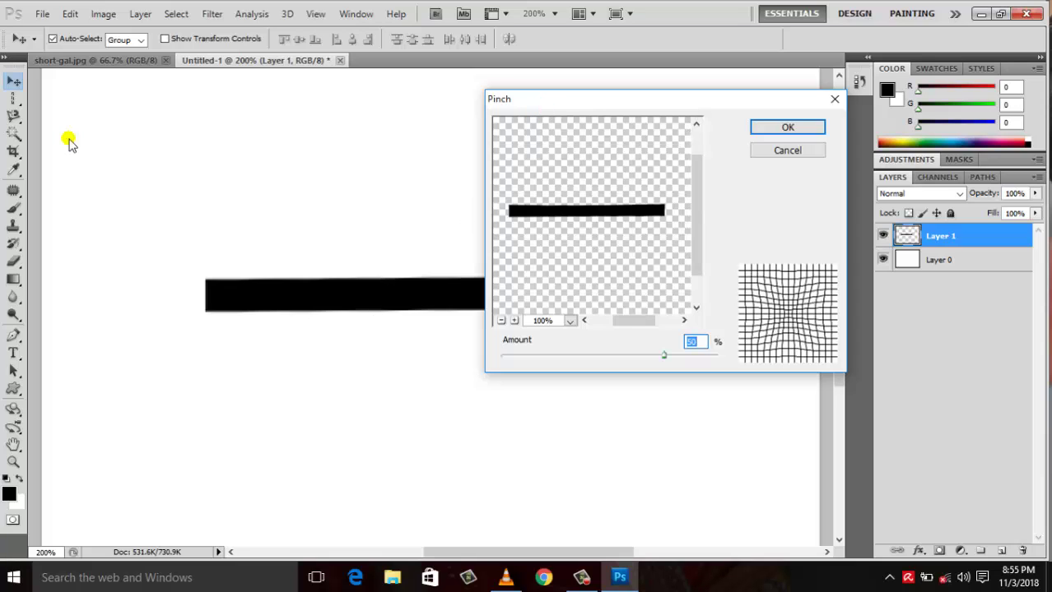
pyautogui.click(652, 99)
pyautogui.moveTo(680, 113); pyautogui.dragTo(640, 93)
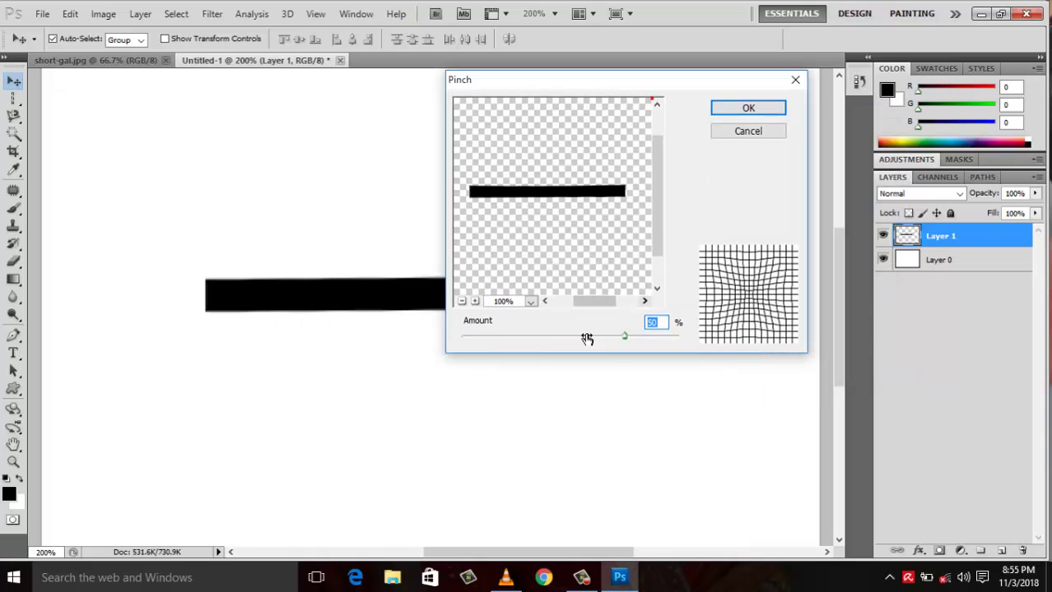
pyautogui.moveTo(623, 336)
pyautogui.mouseDown()
pyautogui.moveTo(491, 323)
pyautogui.moveTo(575, 343)
pyautogui.moveTo(481, 329)
pyautogui.moveTo(587, 340)
pyautogui.mouseUp()
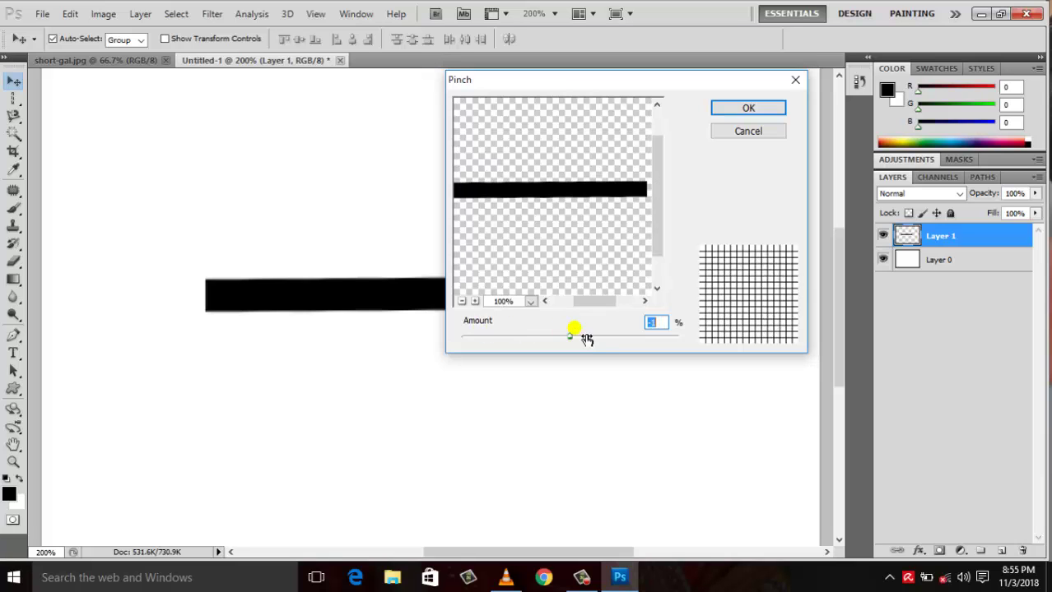
pyautogui.click(746, 131)
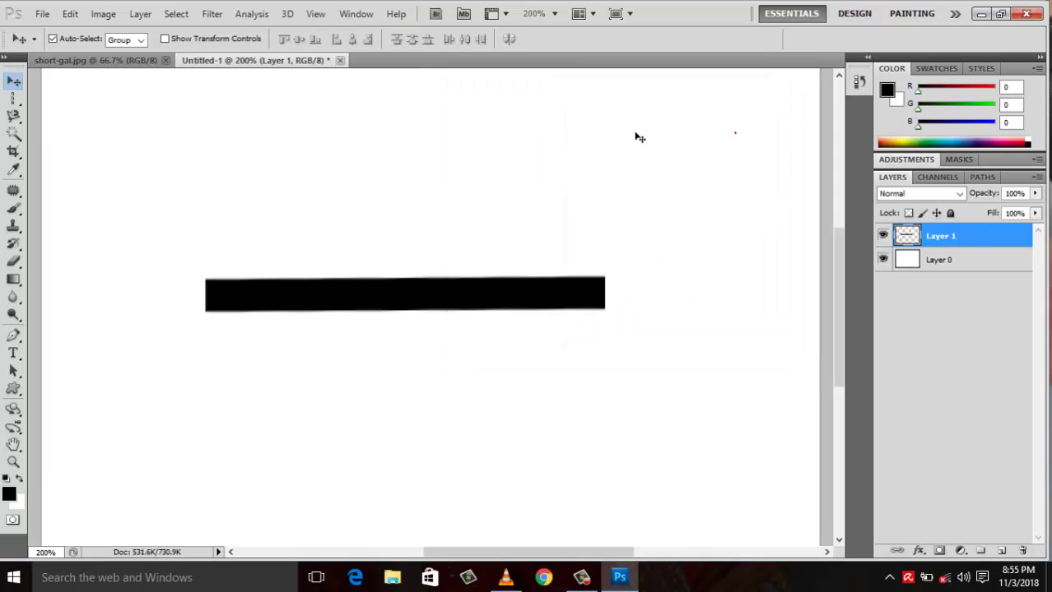
# Step: Switch to short-gal.jpg and draw an elliptical selection around the woman's head and upper body
pyautogui.click(125, 65)
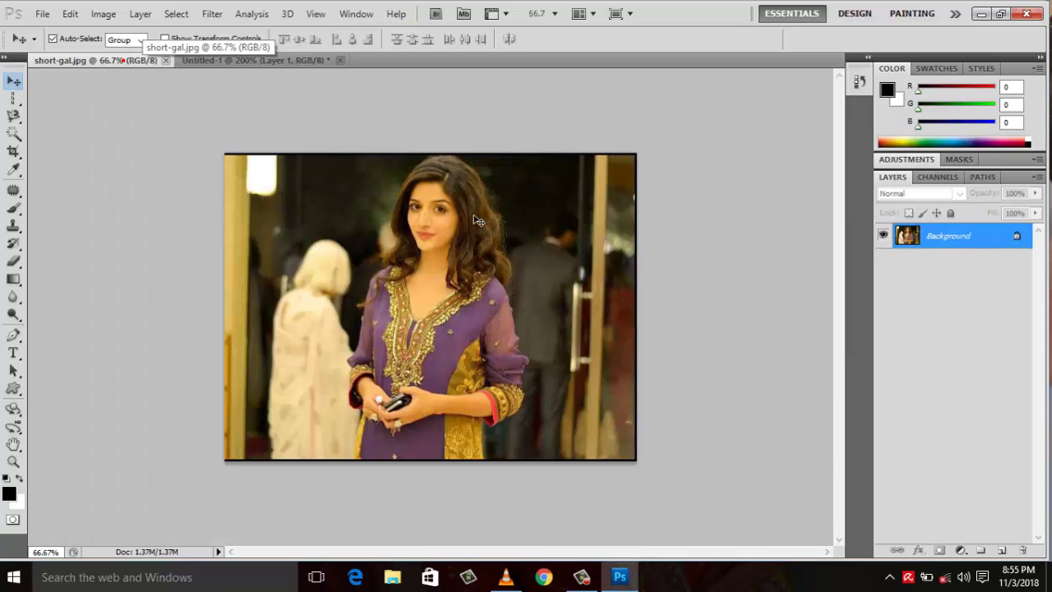
pyautogui.click(122, 61)
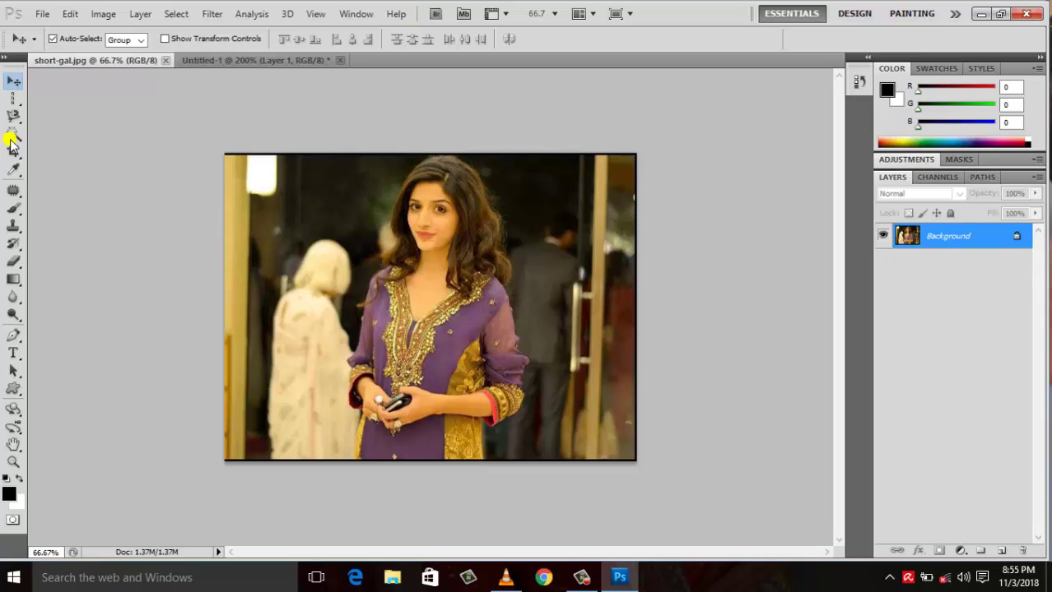
pyautogui.click(12, 98)
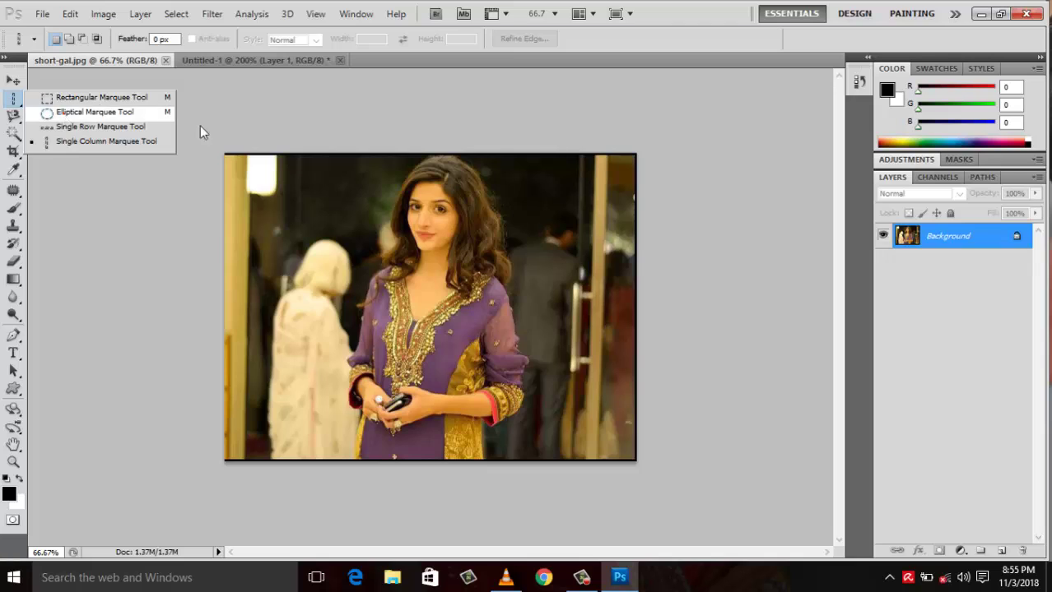
pyautogui.click(64, 113)
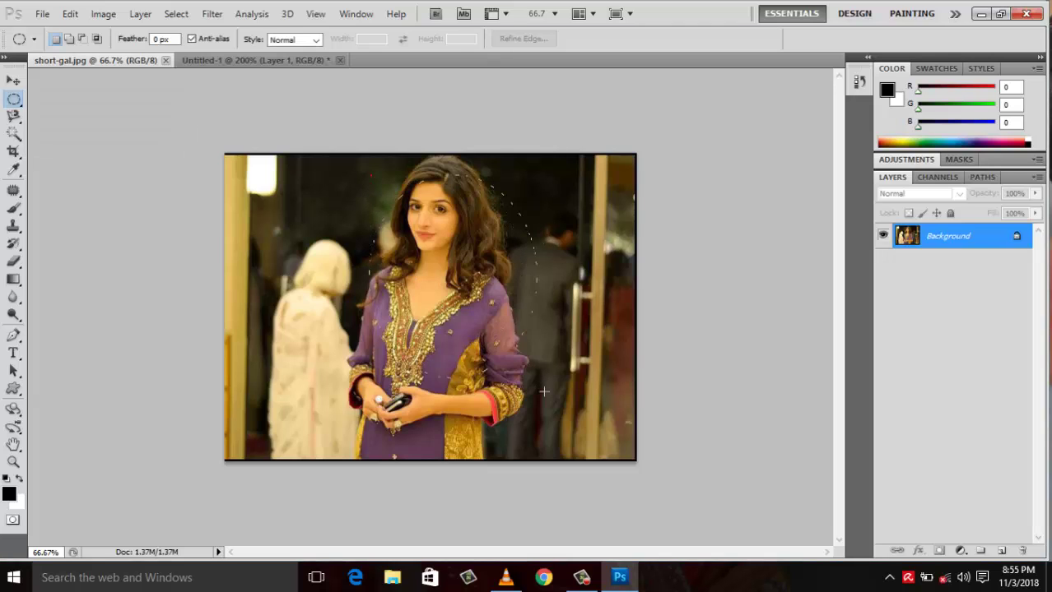
pyautogui.moveTo(495, 345); pyautogui.dragTo(352, 168)
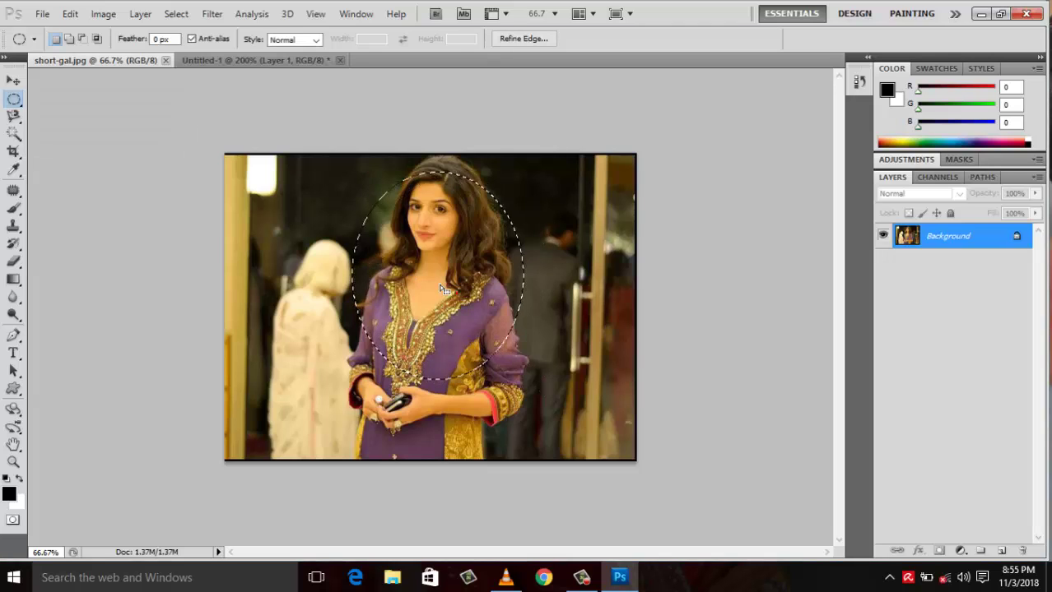
pyautogui.click(212, 14)
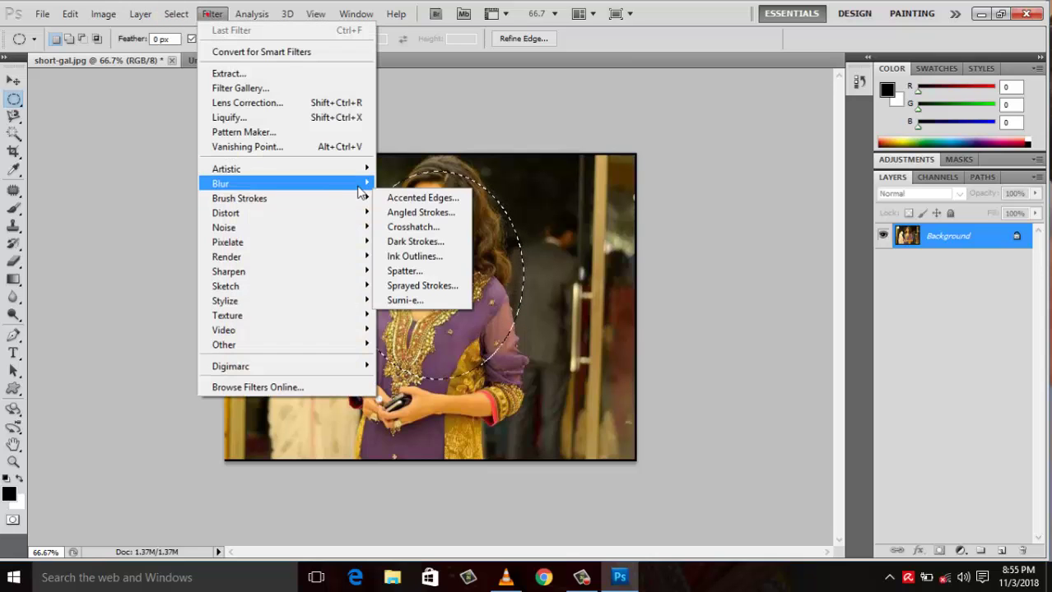
pyautogui.moveTo(226, 213)
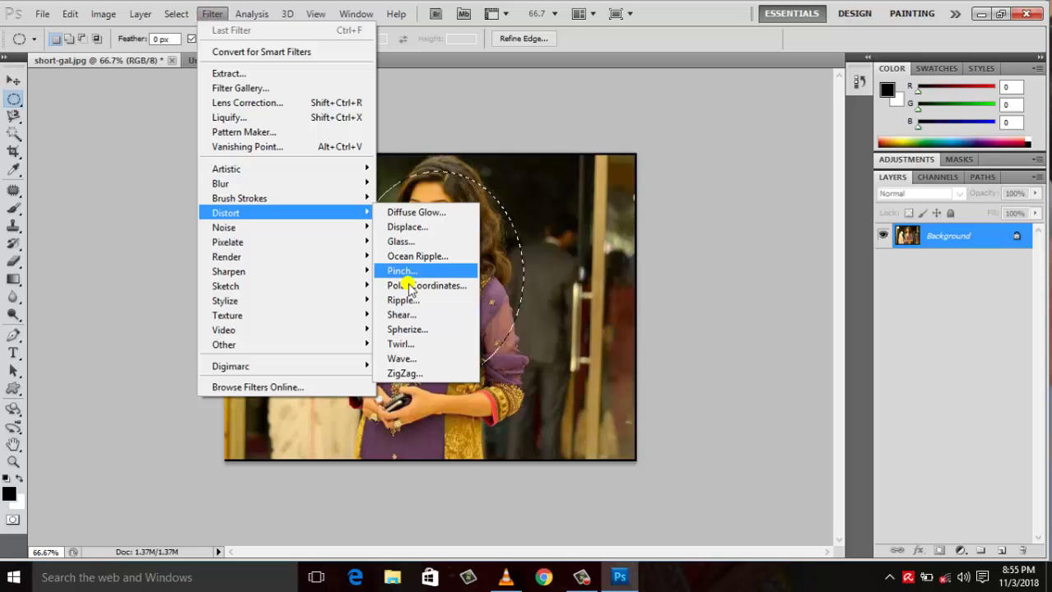
# Step: Apply a Pinch of -20 inside the oval selection on the portrait
pyautogui.click(401, 271)
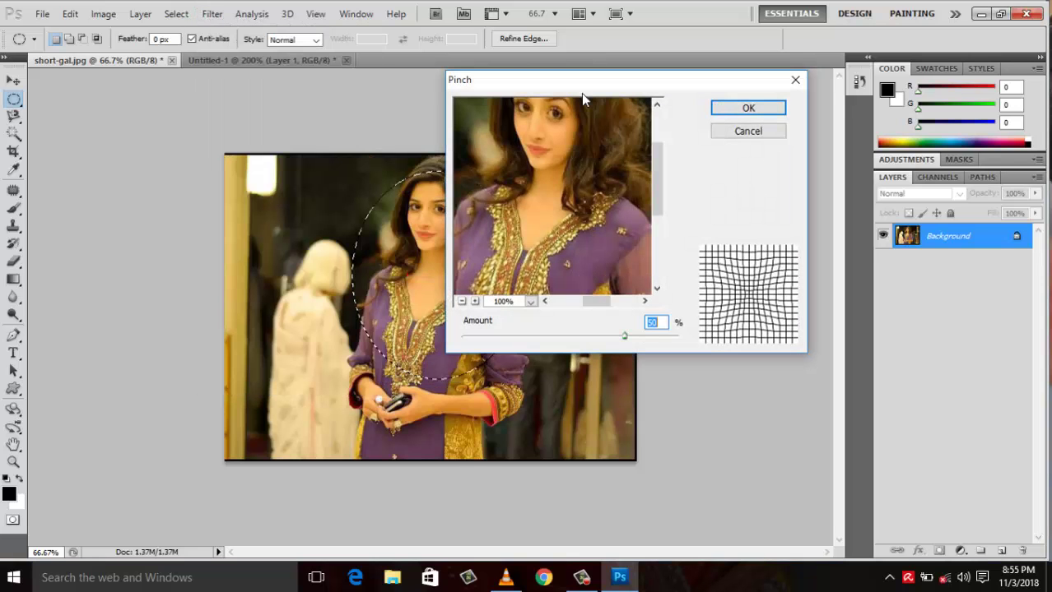
pyautogui.moveTo(584, 81); pyautogui.dragTo(729, 87)
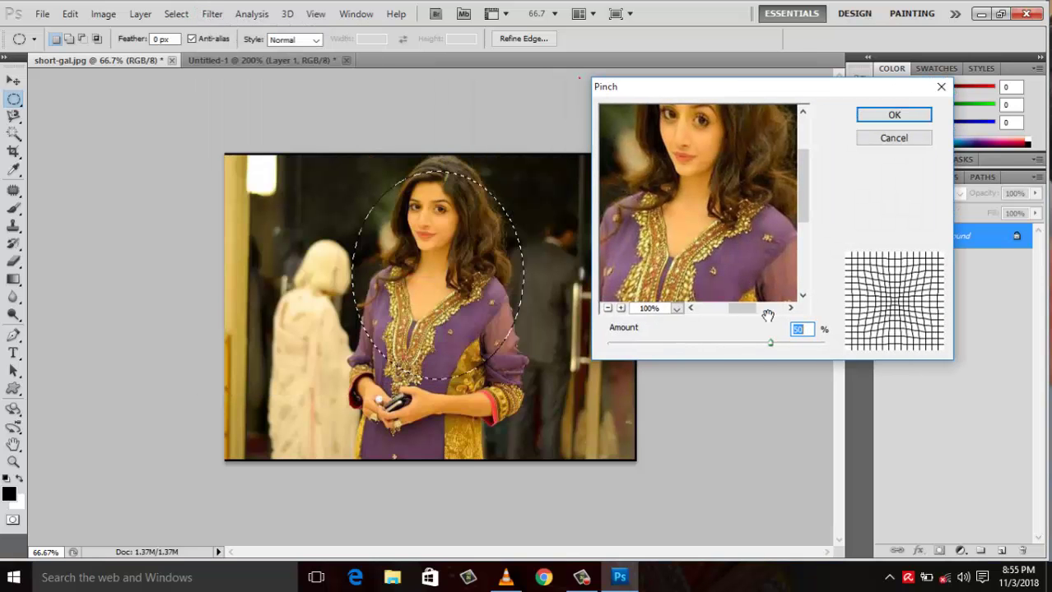
pyautogui.moveTo(769, 345)
pyautogui.mouseDown()
pyautogui.moveTo(848, 354)
pyautogui.moveTo(691, 347)
pyautogui.mouseUp()
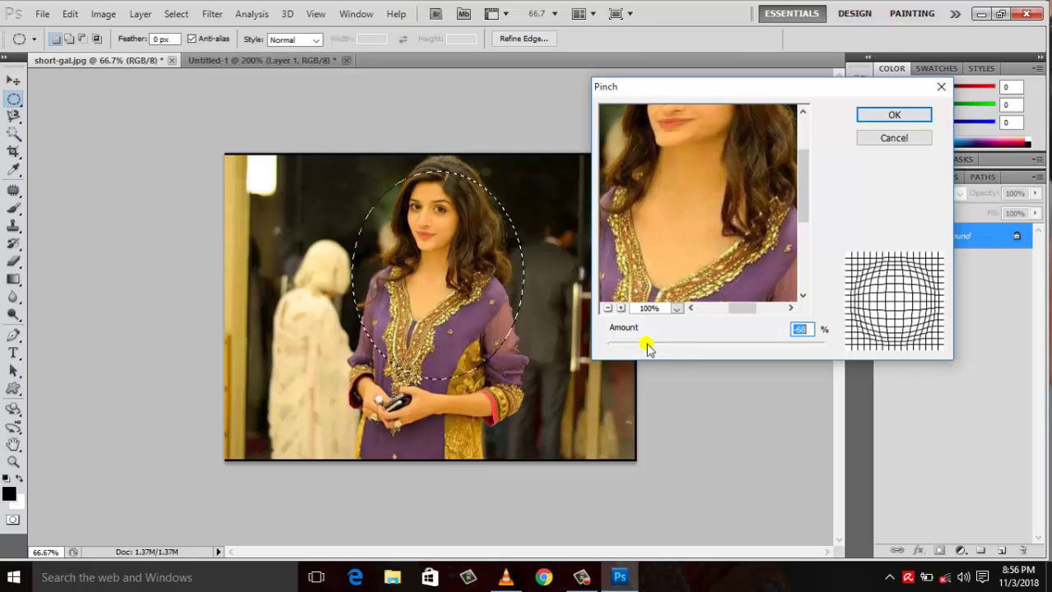
pyautogui.moveTo(691, 348); pyautogui.dragTo(698, 349)
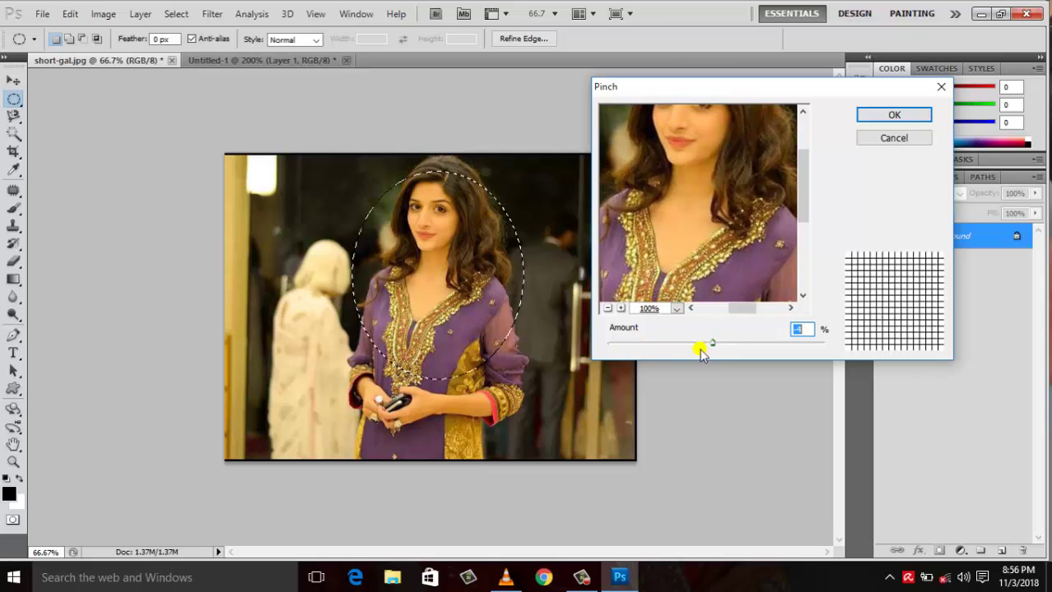
pyautogui.click(878, 114)
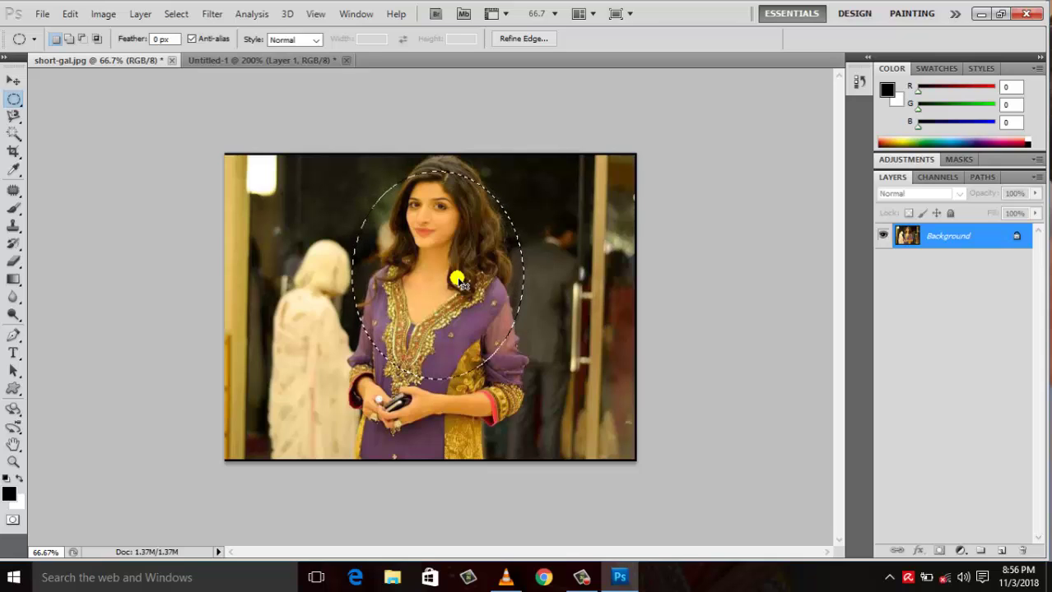
# Step: Nudge the oval selection right and open the Polar Coordinates filter dialog
pyautogui.moveTo(458, 281); pyautogui.dragTo(474, 285)
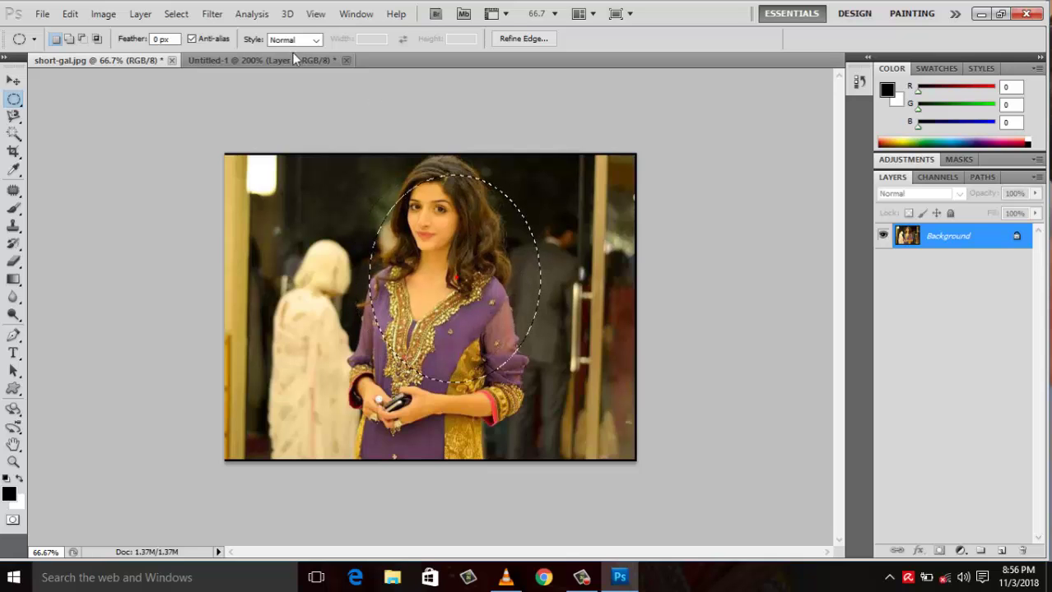
pyautogui.click(206, 14)
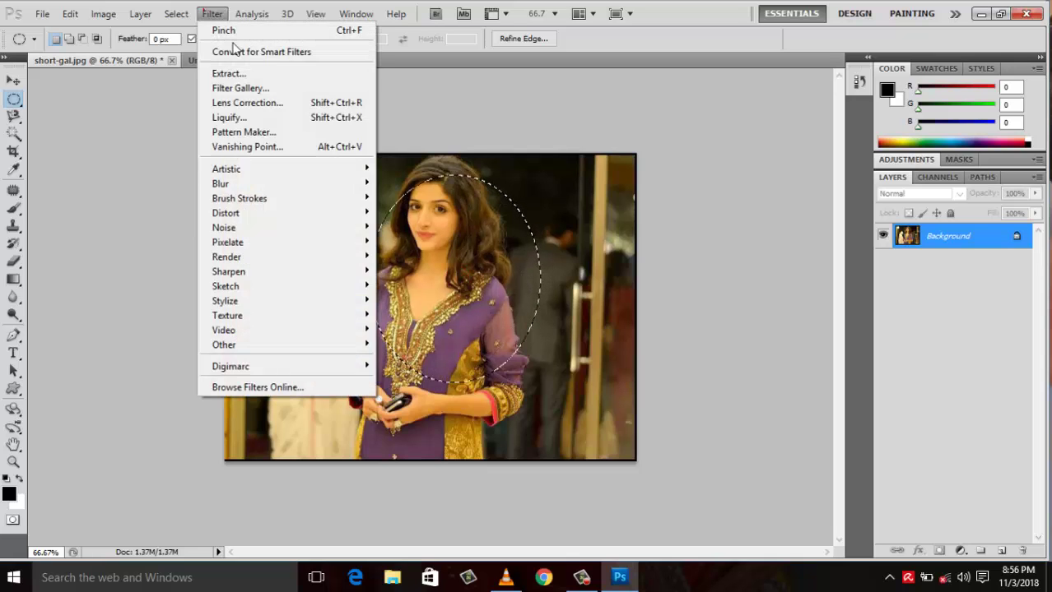
pyautogui.click(176, 14)
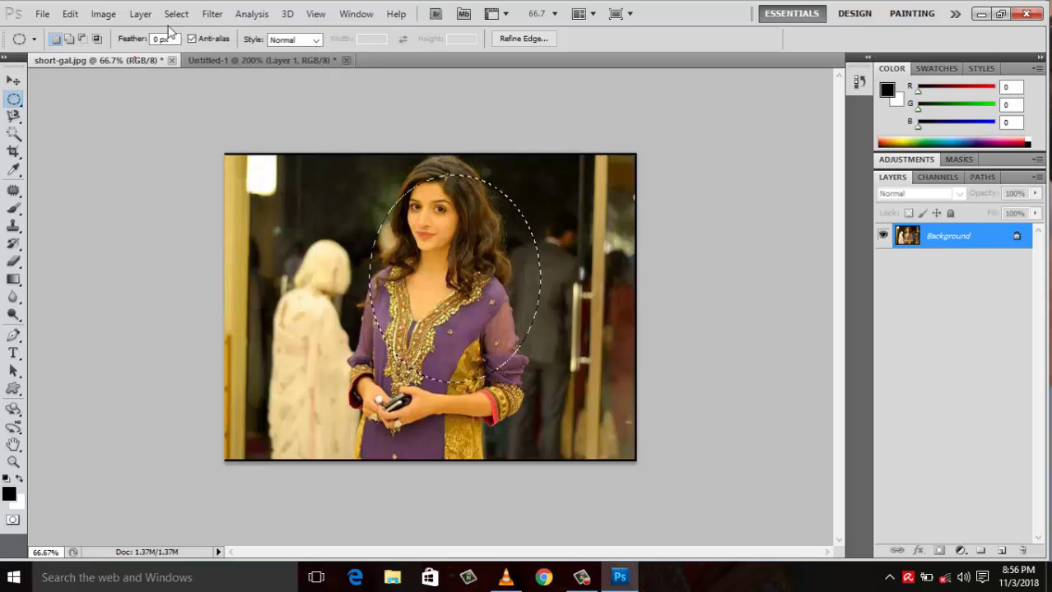
pyautogui.click(213, 14)
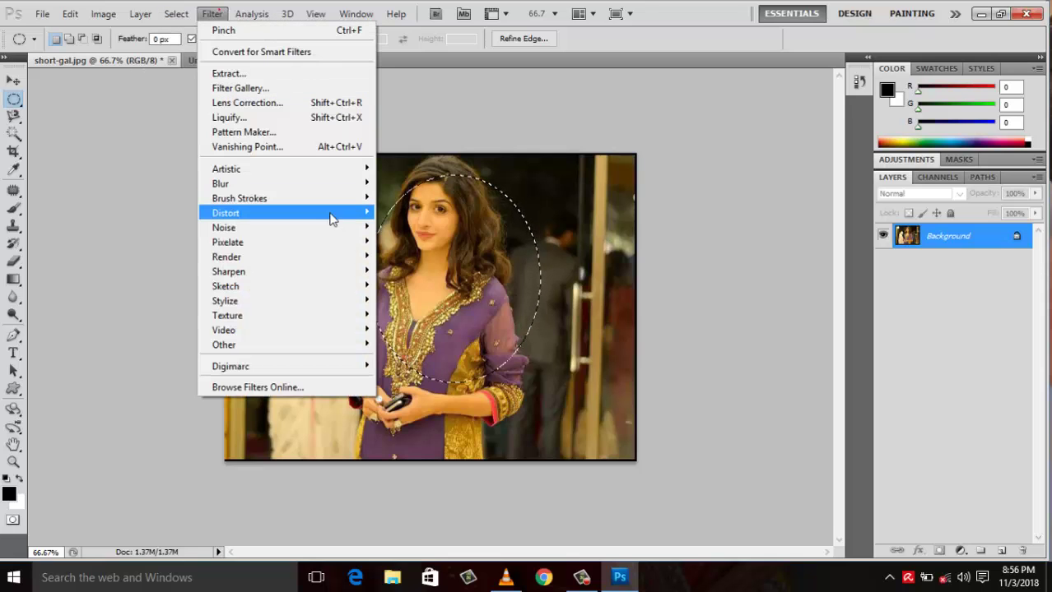
pyautogui.moveTo(225, 213)
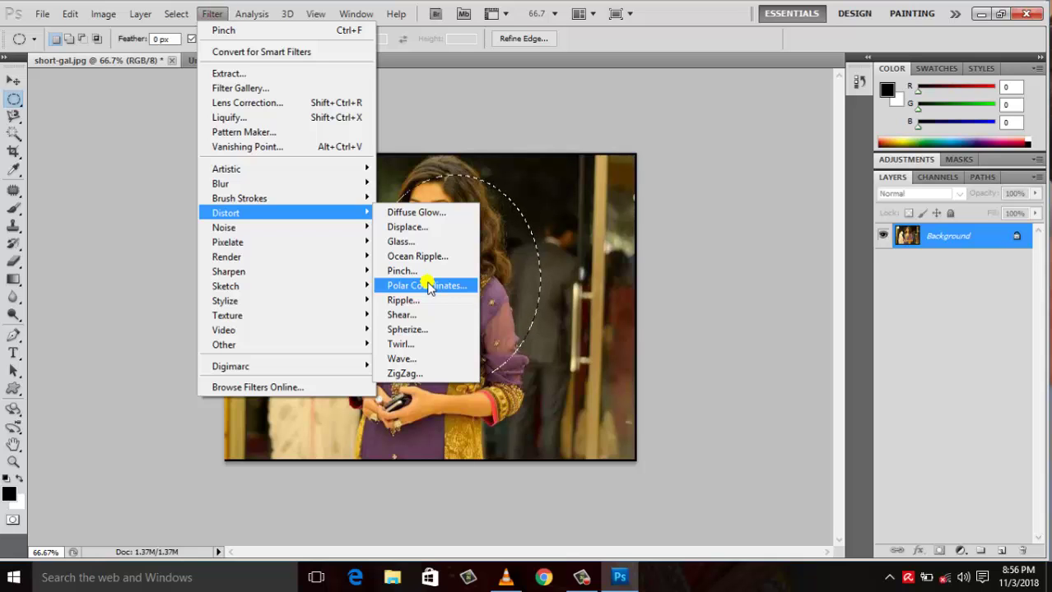
pyautogui.click(439, 288)
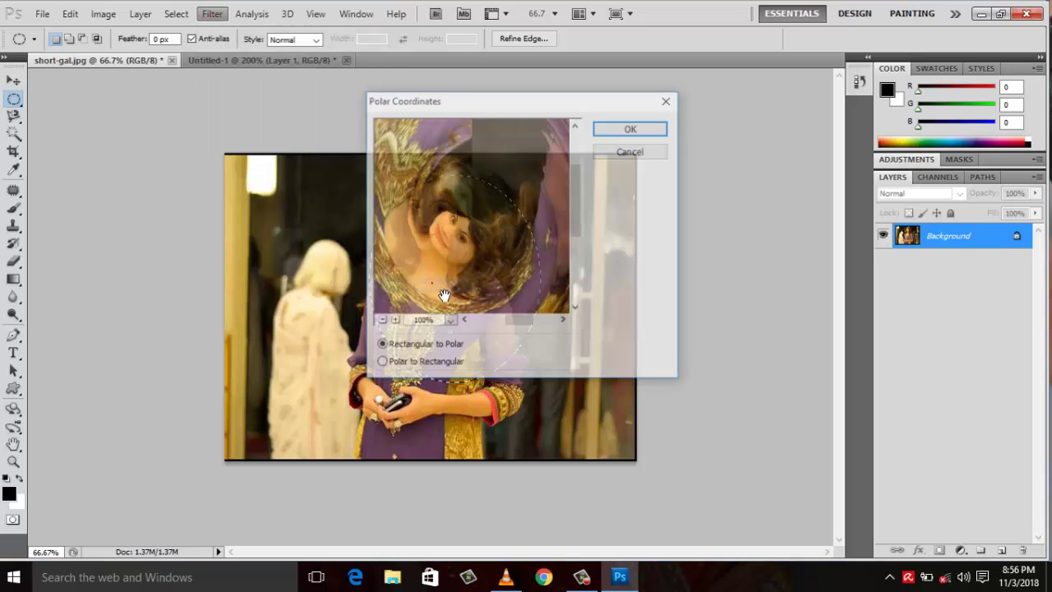
pyautogui.moveTo(543, 109); pyautogui.dragTo(638, 134)
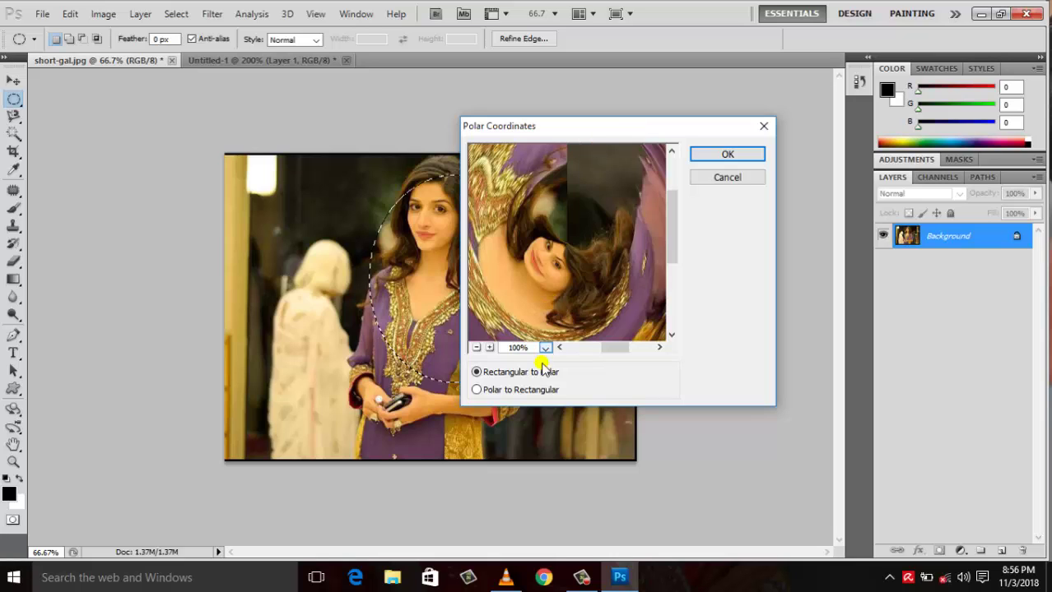
# Step: Compare Polar to Rectangular and Rectangular to Polar previews at 33.3% zoom, then cancel
pyautogui.click(502, 390)
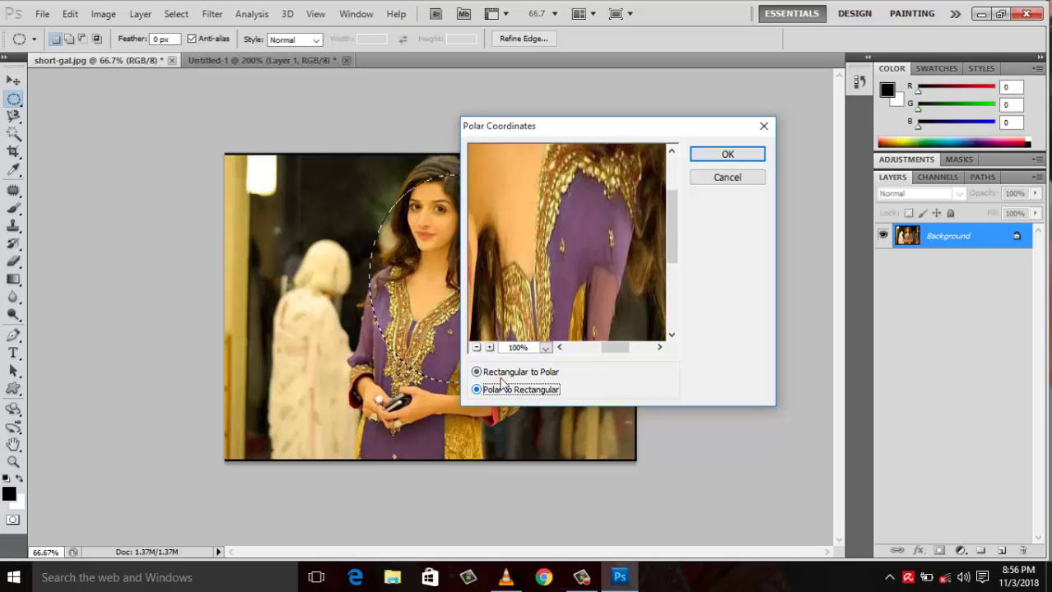
pyautogui.click(502, 375)
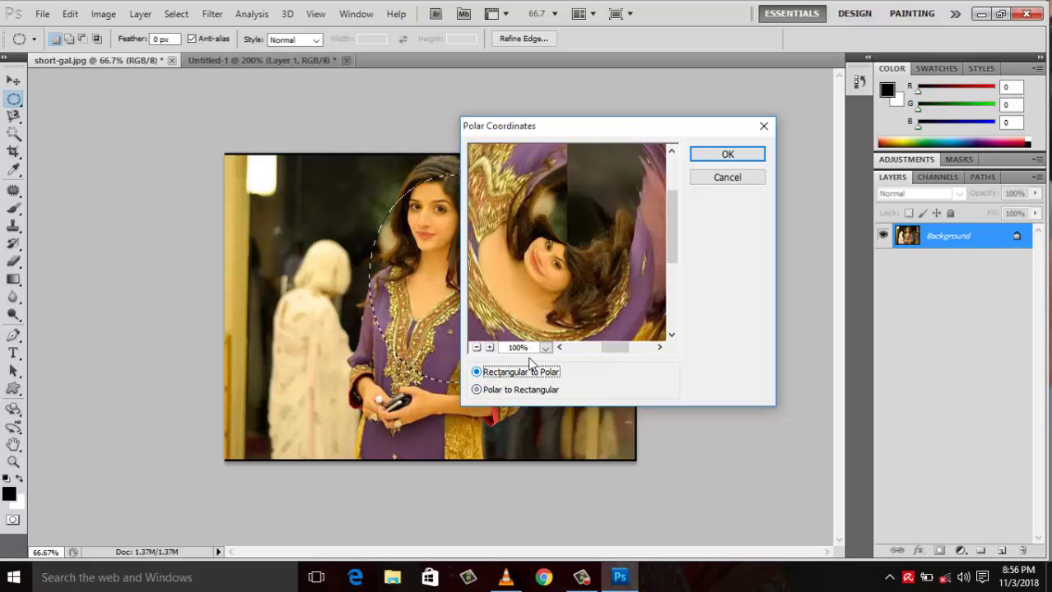
pyautogui.click(477, 348)
pyautogui.click(477, 348)
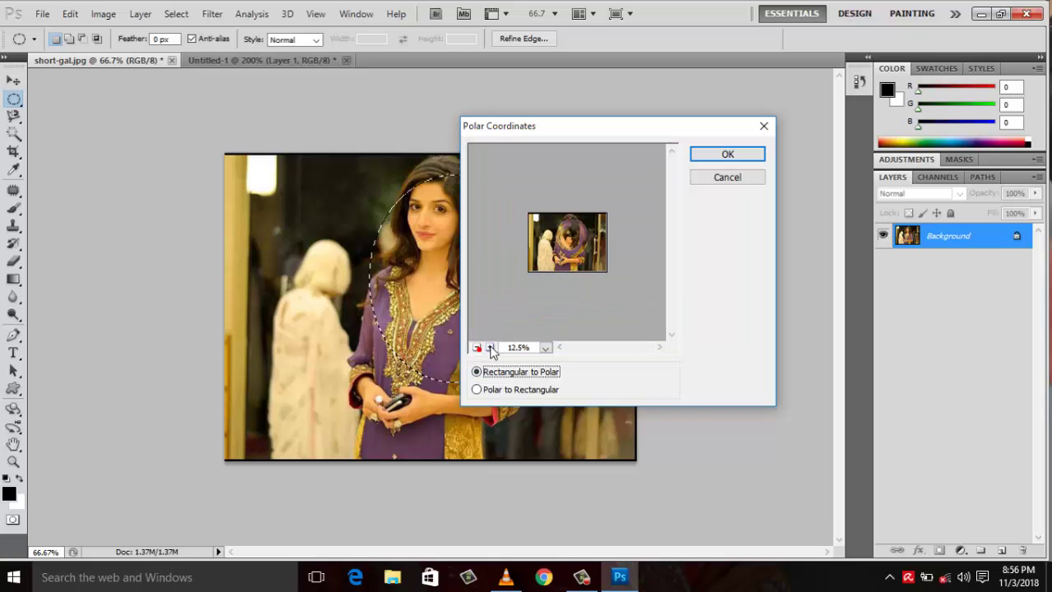
pyautogui.click(489, 347)
pyautogui.click(489, 347)
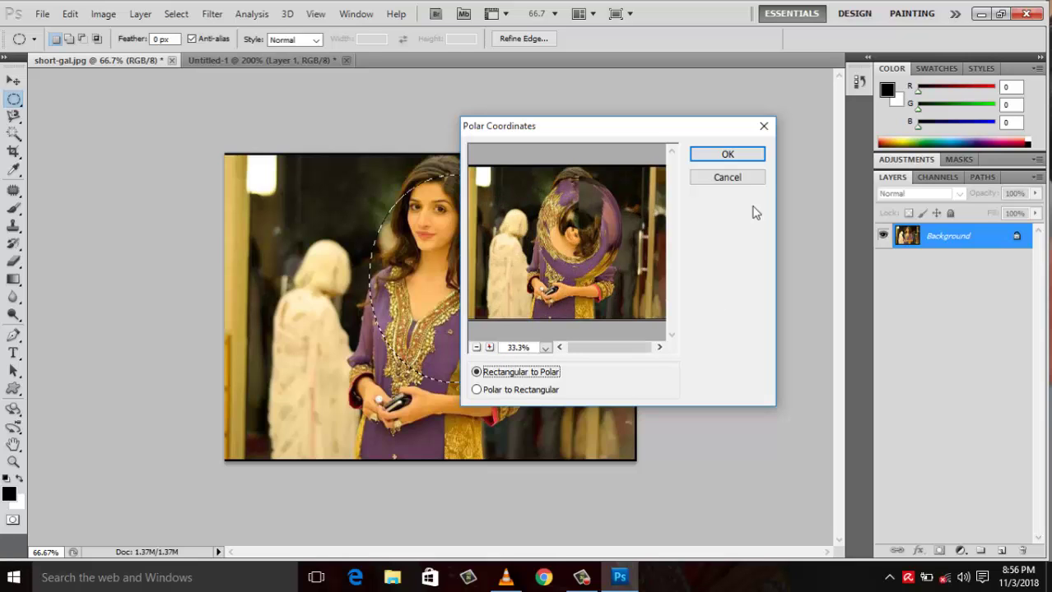
pyautogui.click(740, 179)
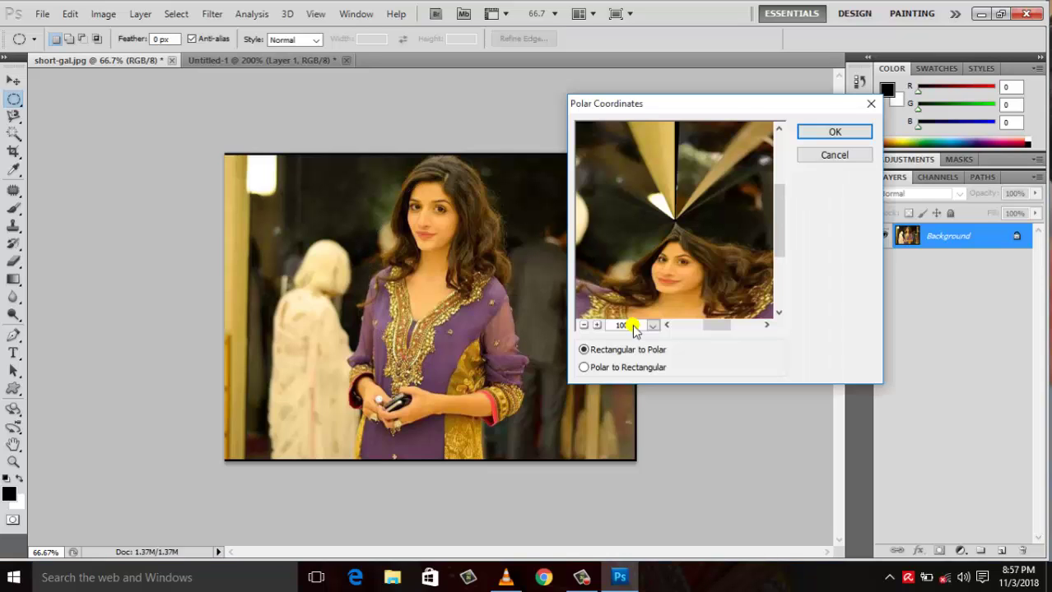
# Step: Apply a Rectangular to Polar warp to the portrait, then undo it
pyautogui.click(603, 369)
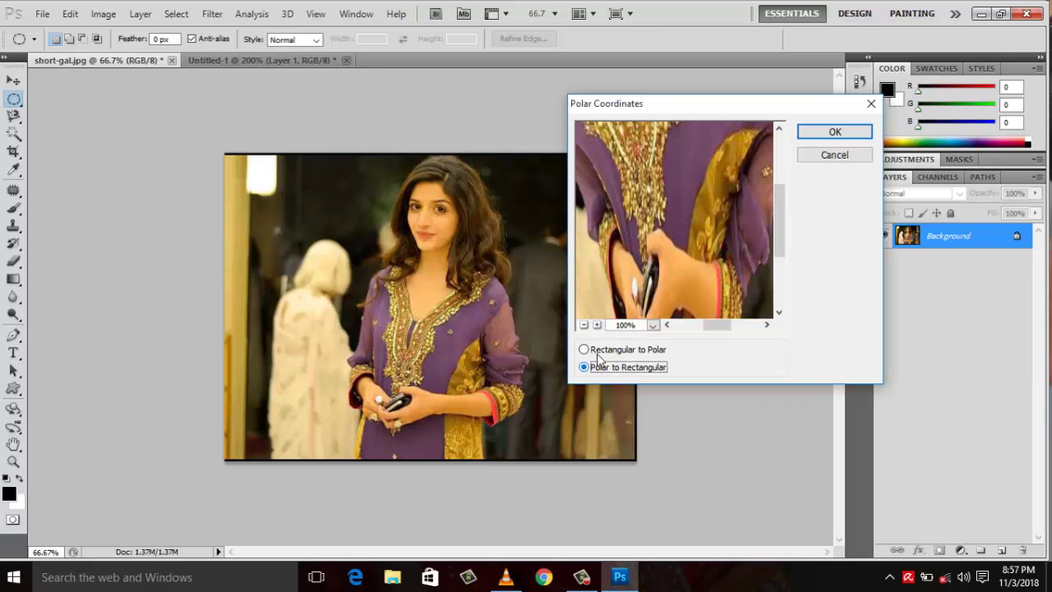
pyautogui.click(584, 325)
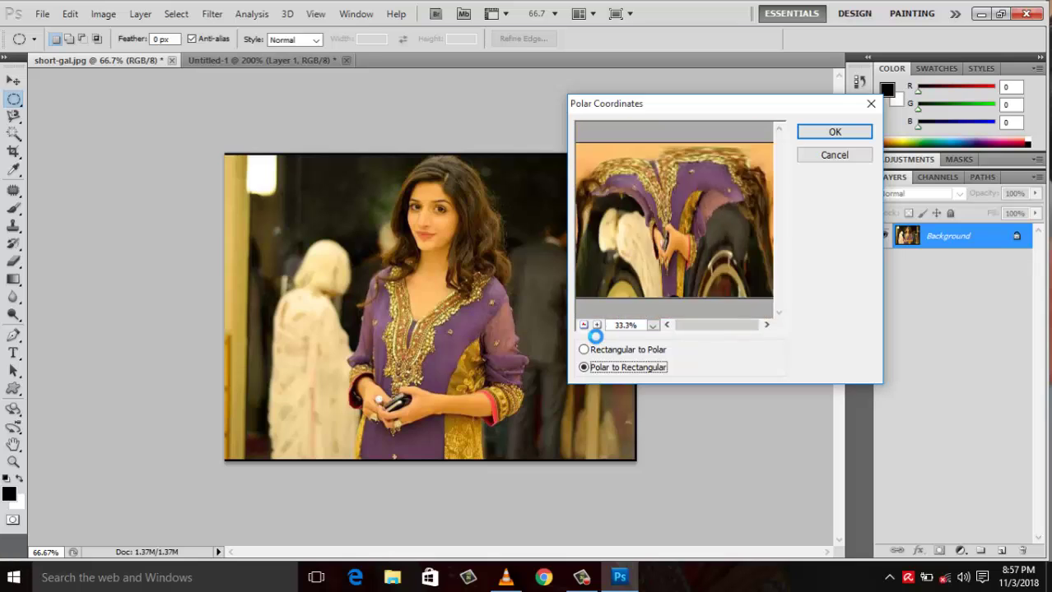
pyautogui.click(594, 352)
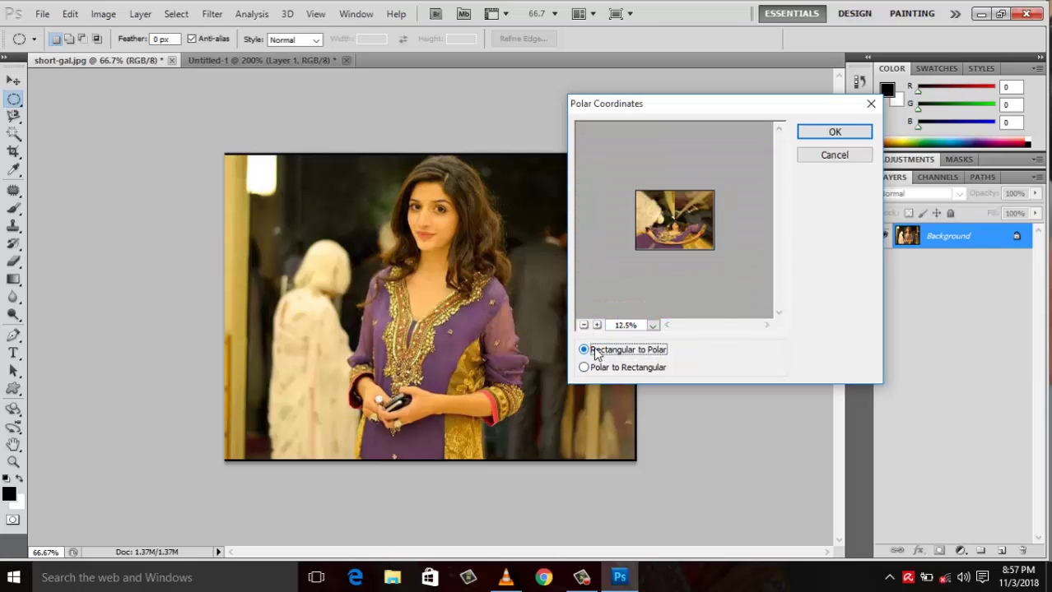
pyautogui.click(832, 133)
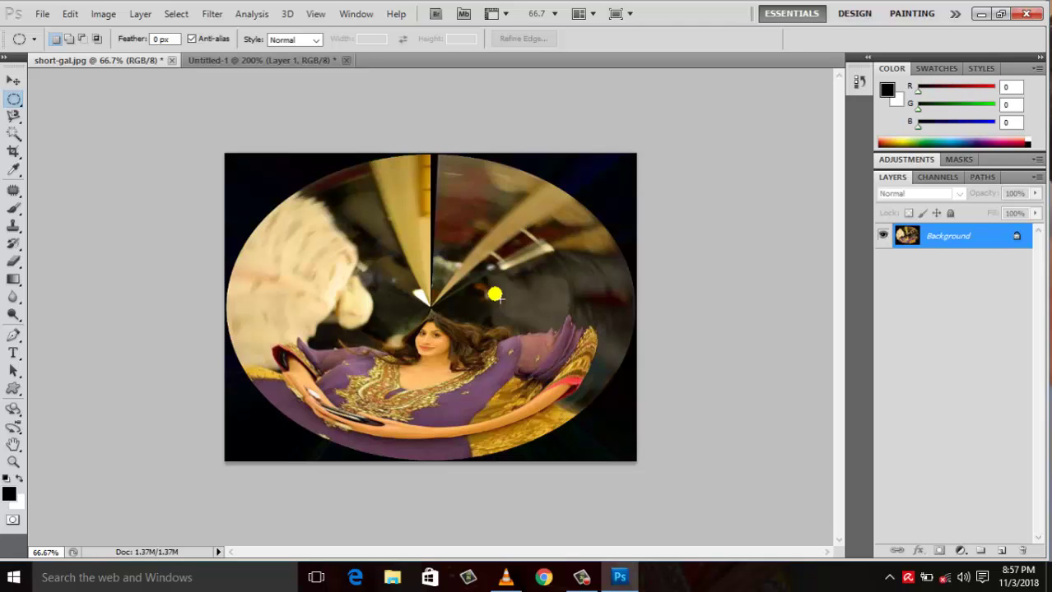
pyautogui.hotkey('ctrl', 'z')
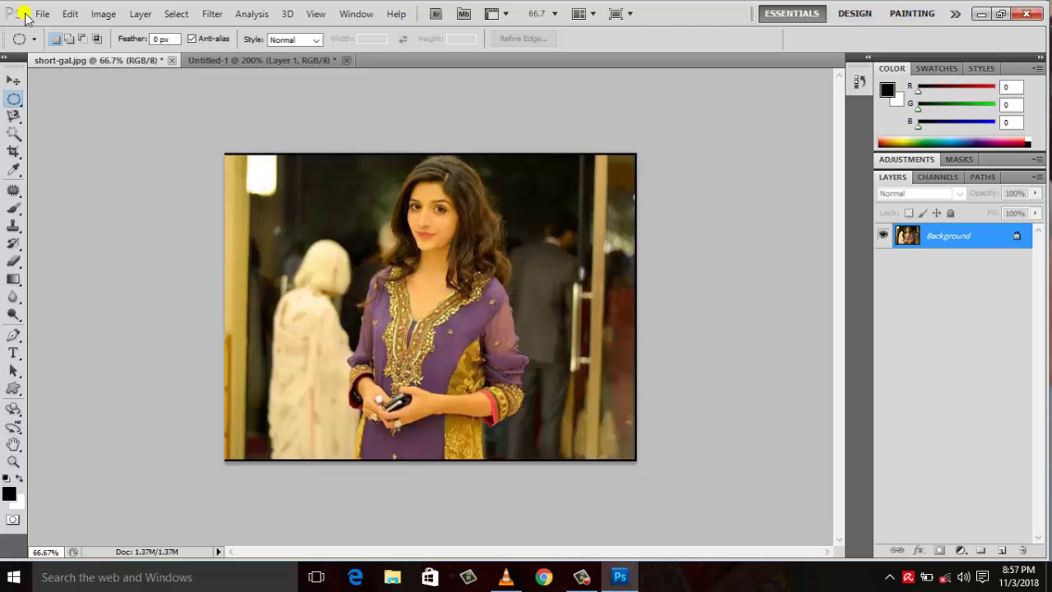
# Step: In Untitled-1, bend the black bar with Polar Coordinates, then undo it
pyautogui.click(233, 68)
pyautogui.click(211, 14)
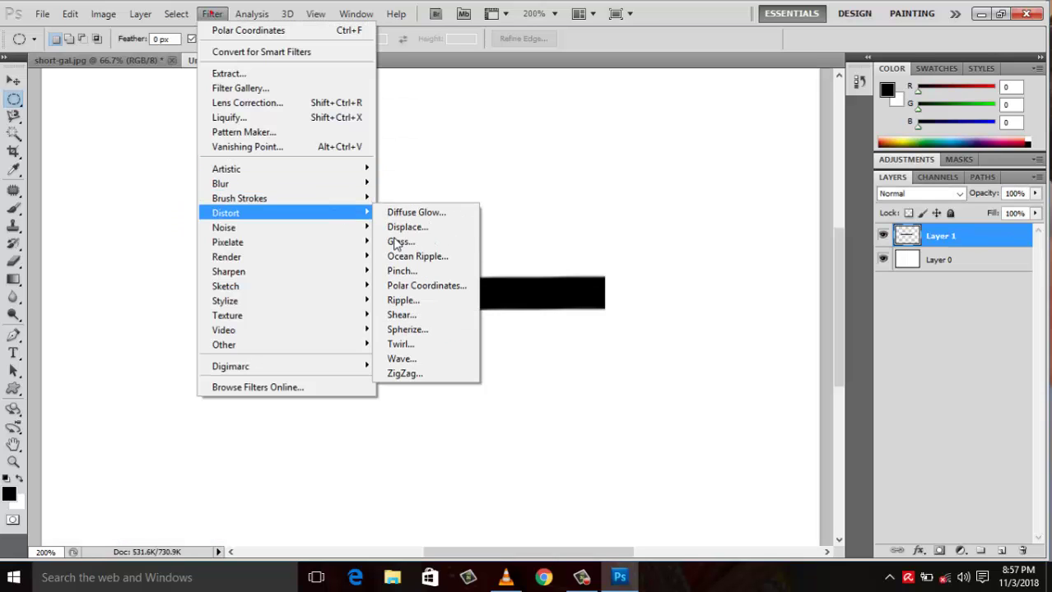
pyautogui.moveTo(225, 213)
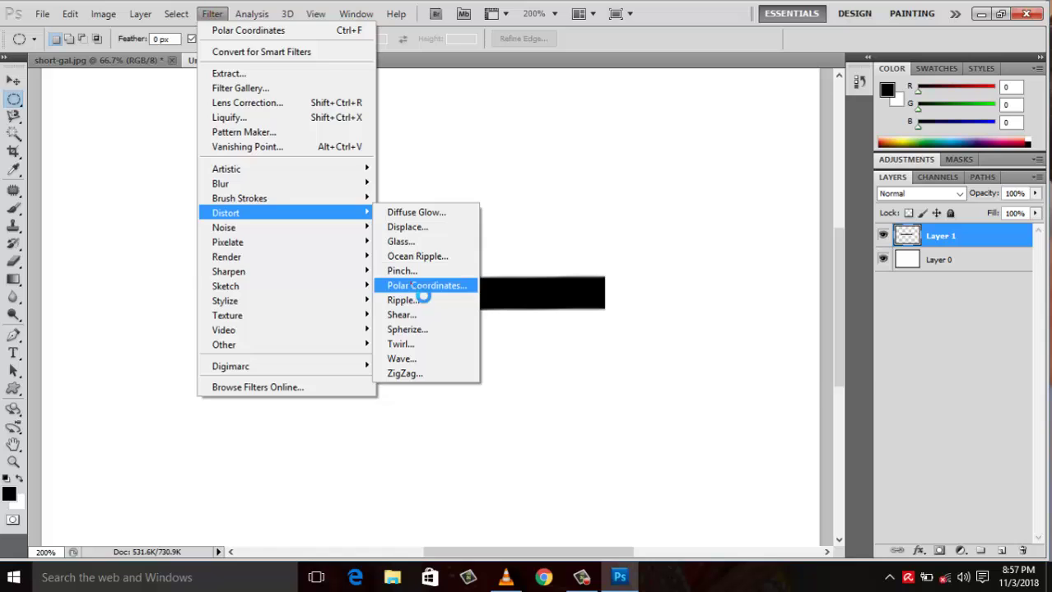
pyautogui.click(421, 286)
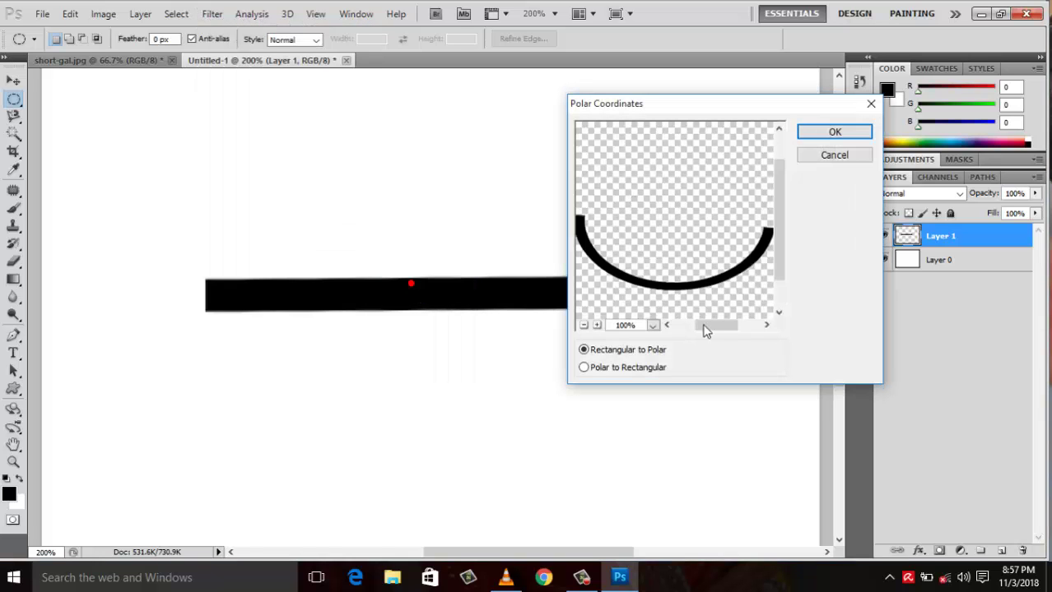
pyautogui.click(811, 138)
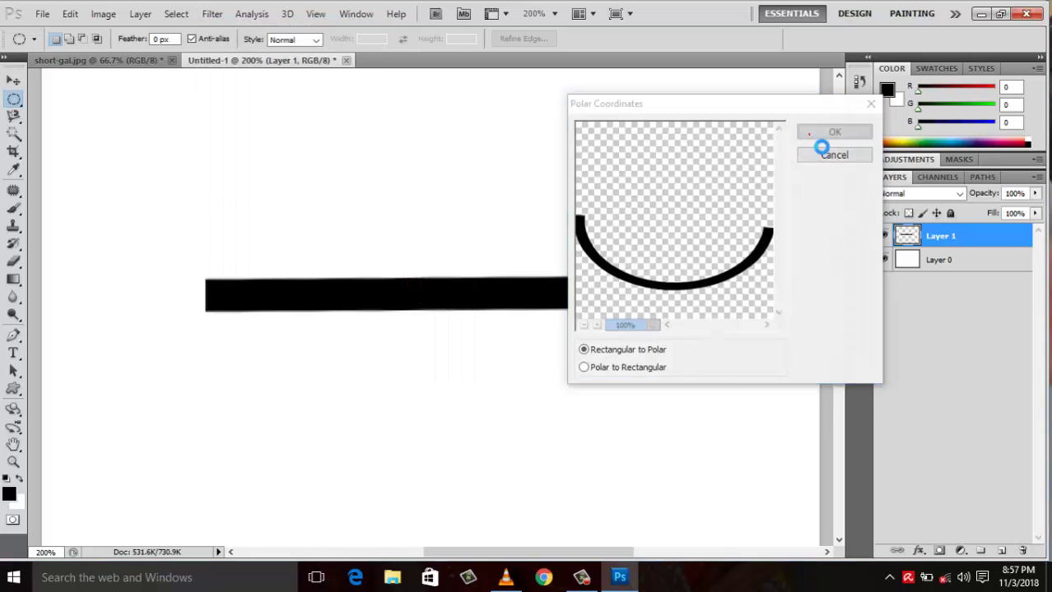
pyautogui.hotkey('ctrl', 'z')
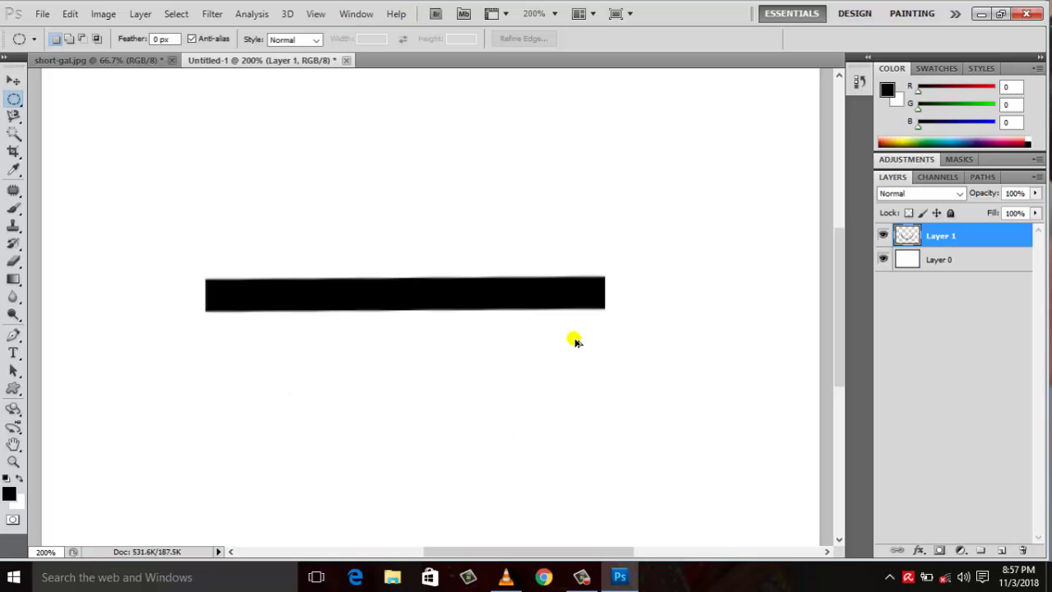
# Step: Apply a 546% Medium Ripple to the black bar, then undo it
pyautogui.click(212, 14)
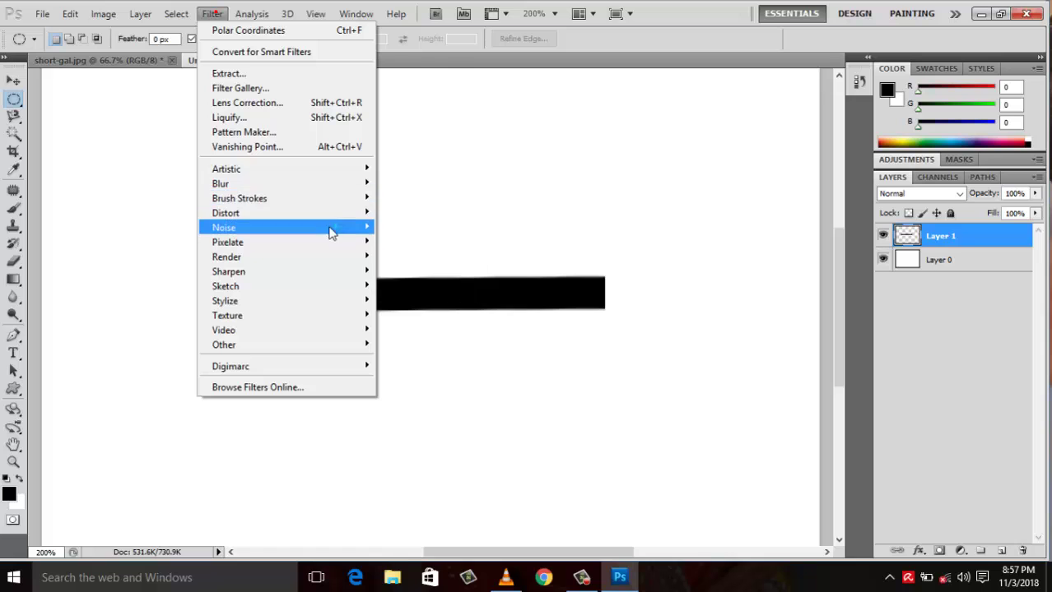
pyautogui.click(329, 212)
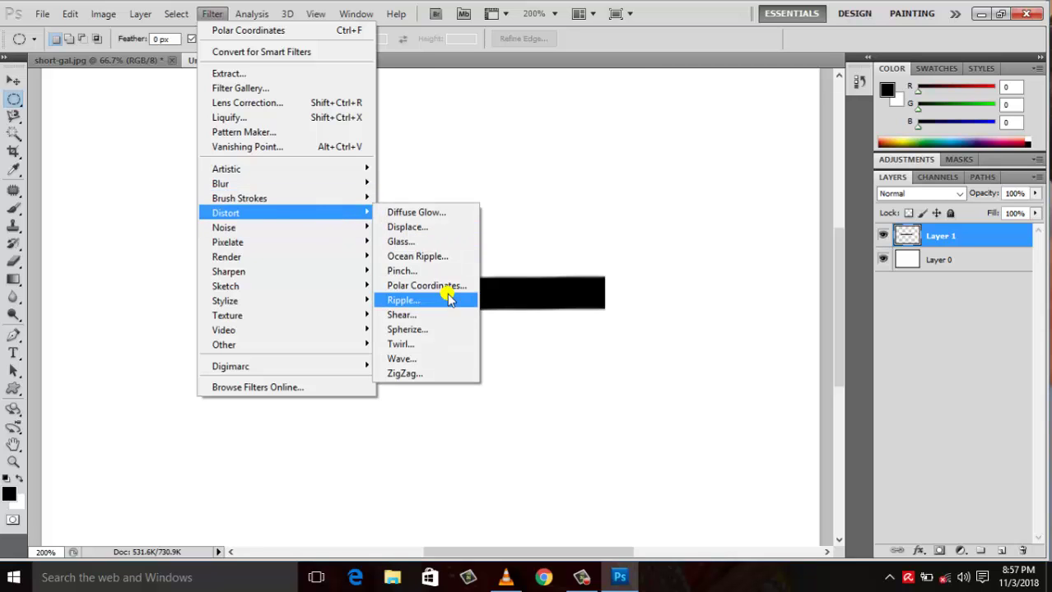
pyautogui.click(449, 300)
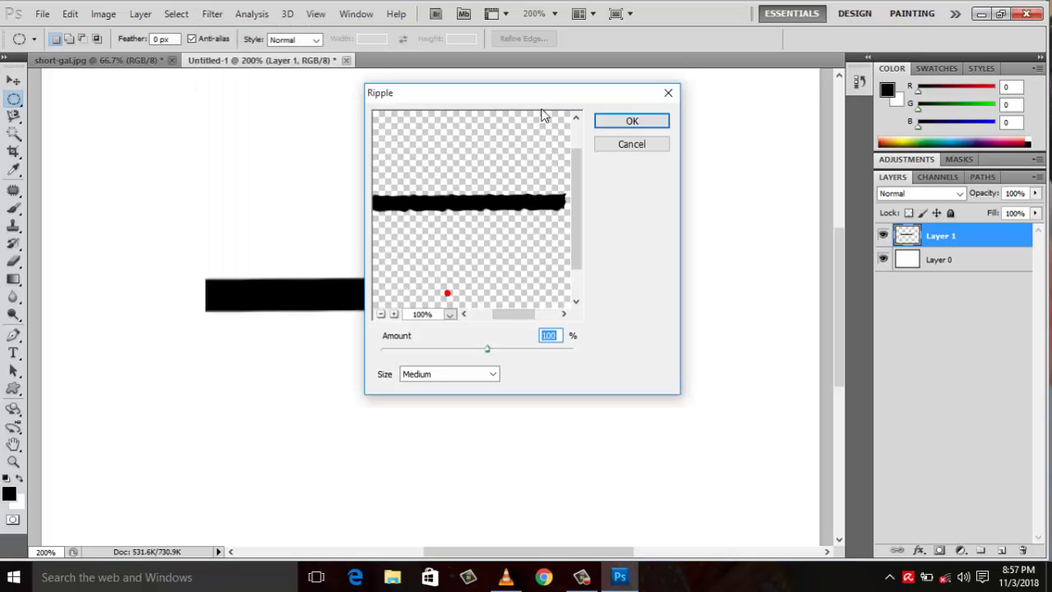
pyautogui.moveTo(547, 96); pyautogui.dragTo(682, 115)
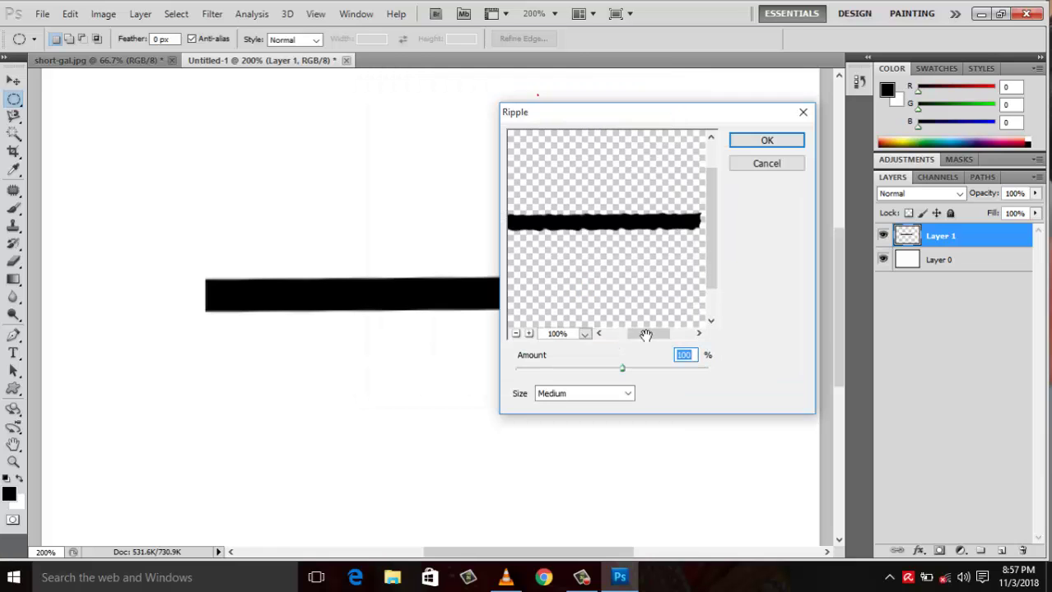
pyautogui.moveTo(623, 372)
pyautogui.mouseDown()
pyautogui.moveTo(677, 372)
pyautogui.moveTo(591, 365)
pyautogui.moveTo(665, 375)
pyautogui.mouseUp()
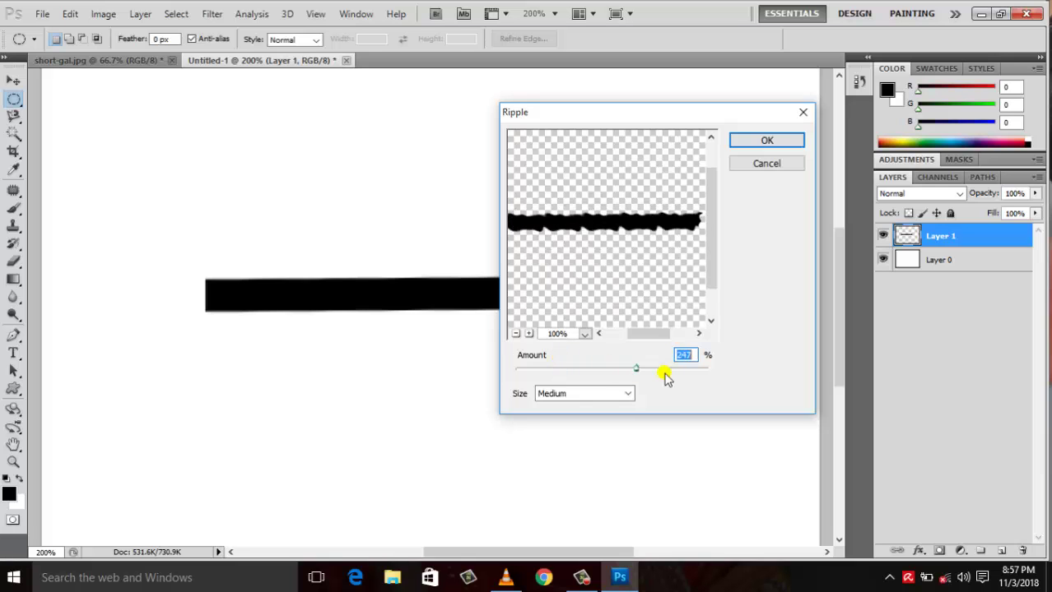
pyautogui.click(742, 146)
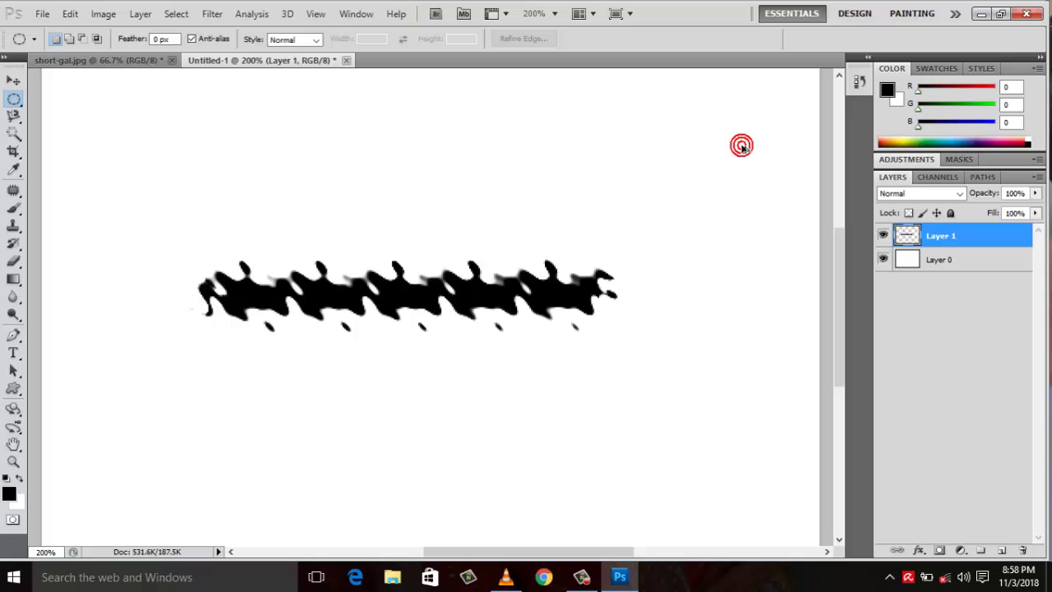
pyautogui.hotkey('ctrl', 'z')
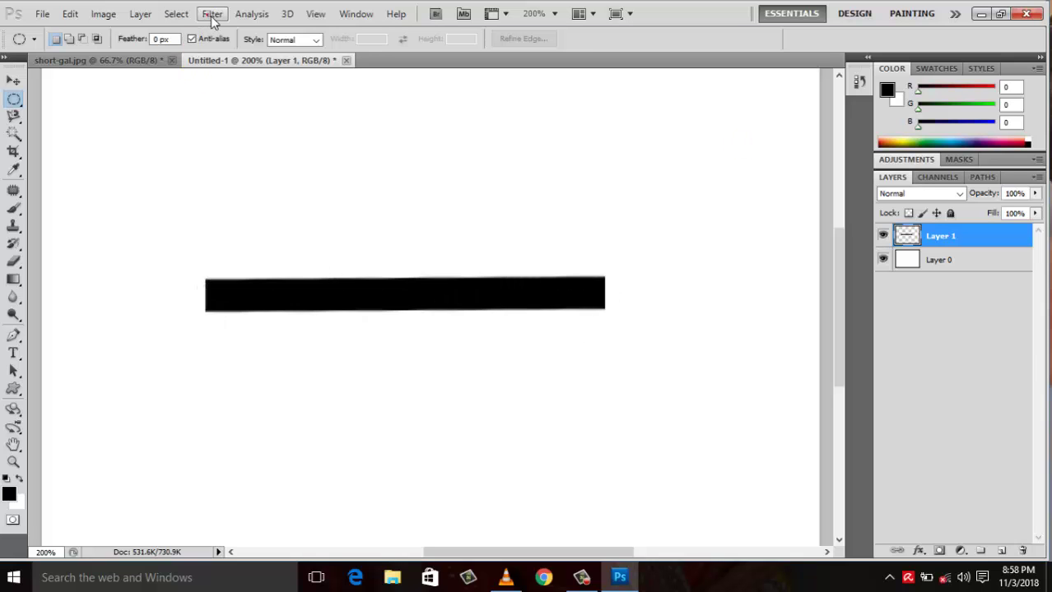
# Step: Switch to short-gal.jpg and open the Ripple filter dialog
pyautogui.click(211, 14)
pyautogui.moveTo(227, 242)
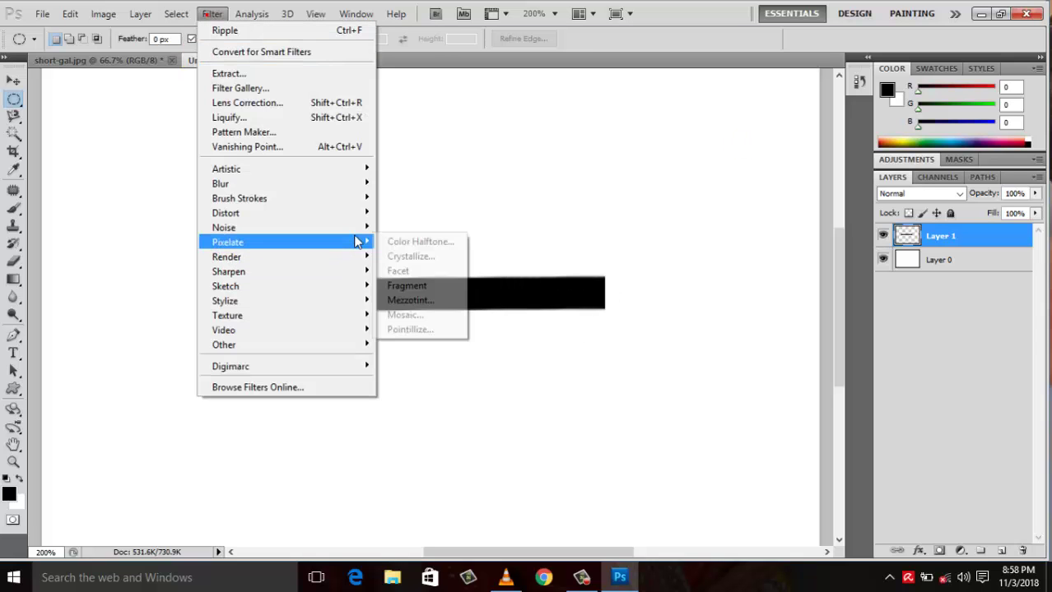
pyautogui.click(145, 99)
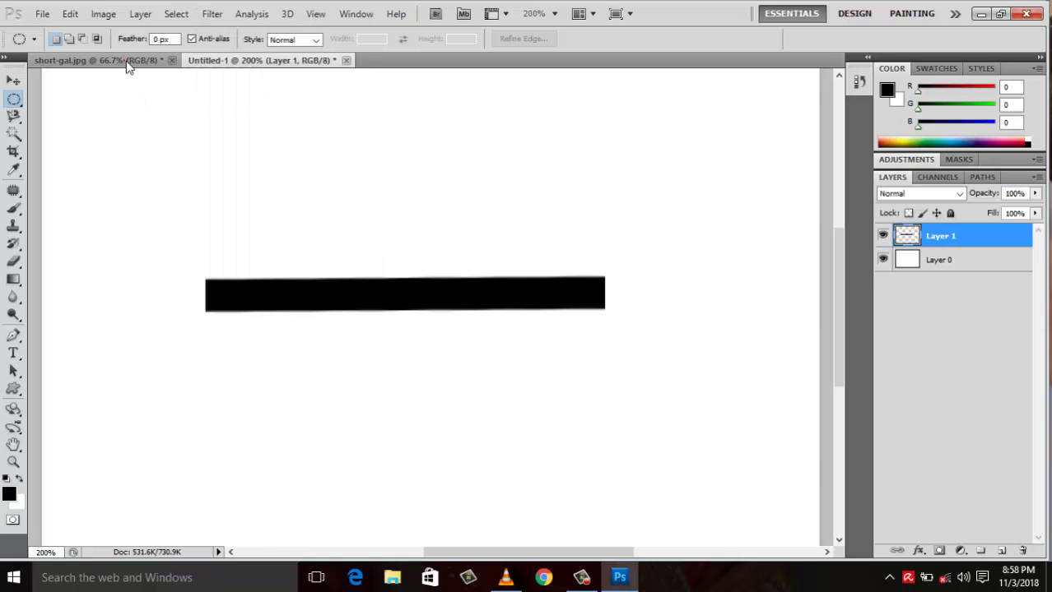
pyautogui.click(127, 61)
pyautogui.click(212, 14)
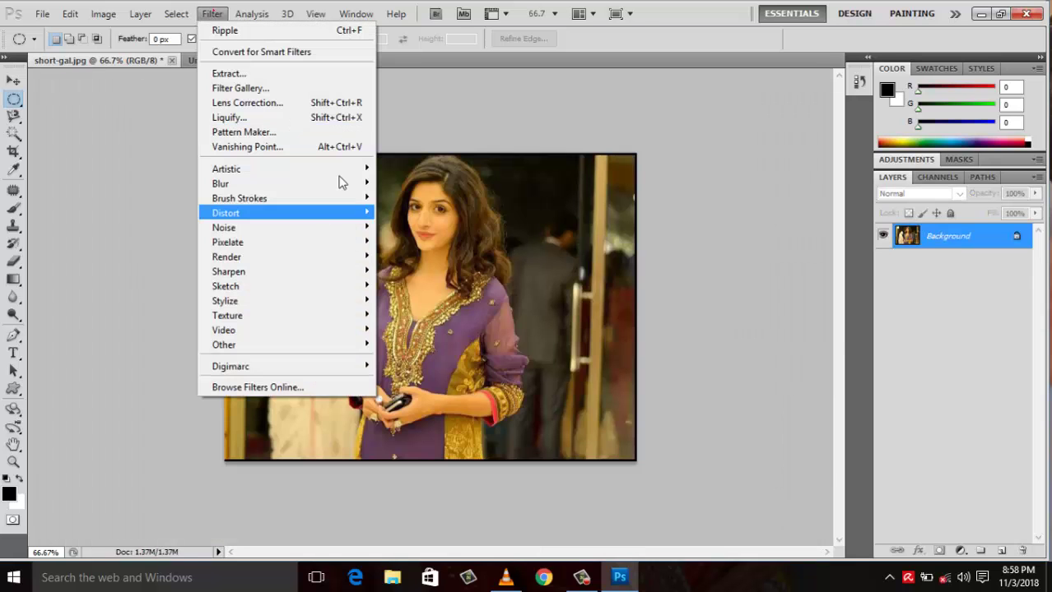
pyautogui.moveTo(225, 213)
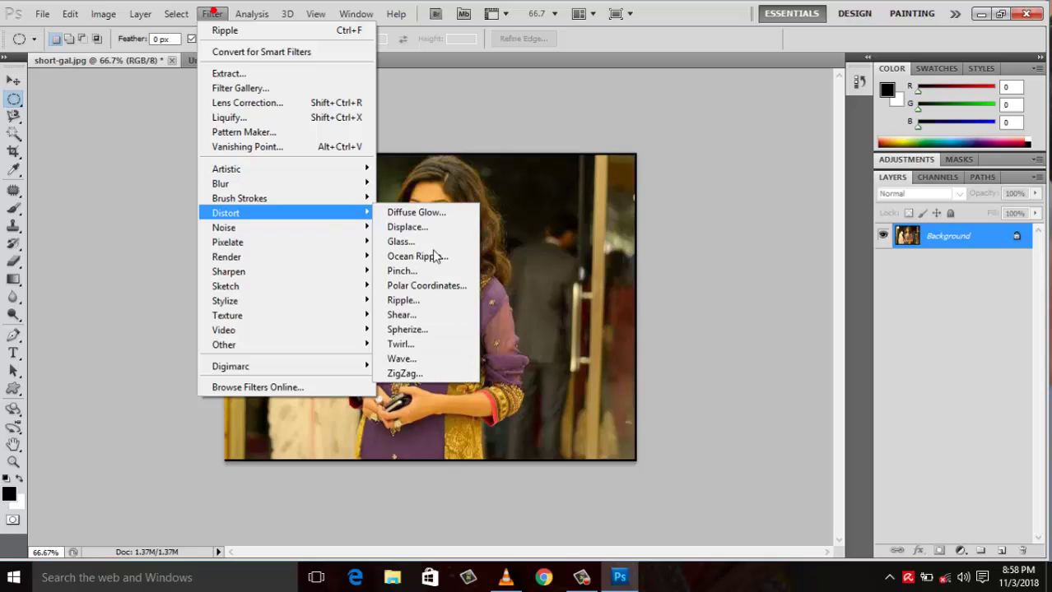
pyautogui.click(430, 302)
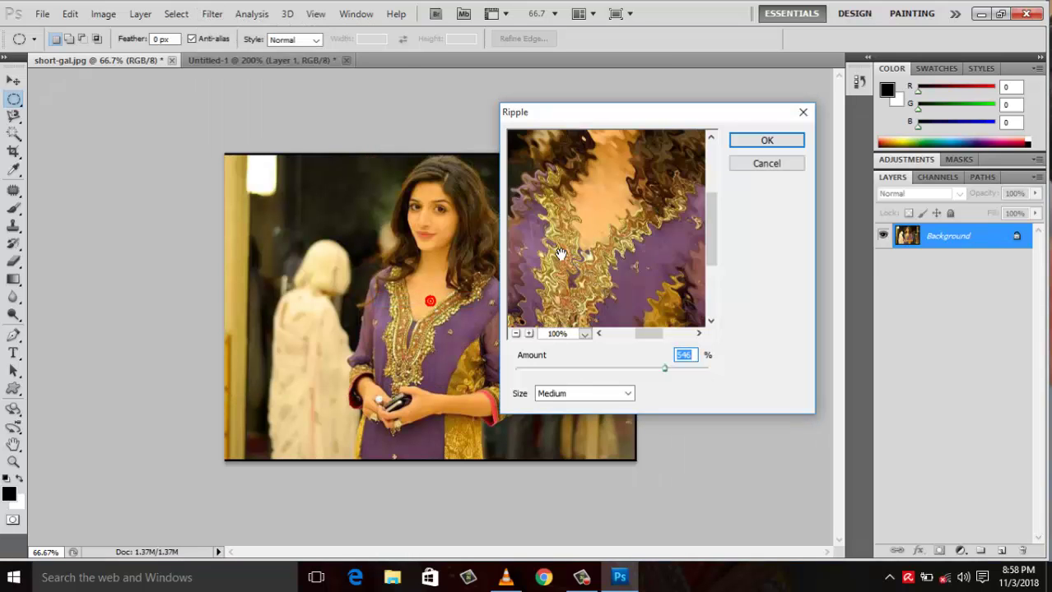
# Step: Apply a Ripple of about 449 to the portrait, then undo it
pyautogui.click(548, 243)
pyautogui.click(629, 367)
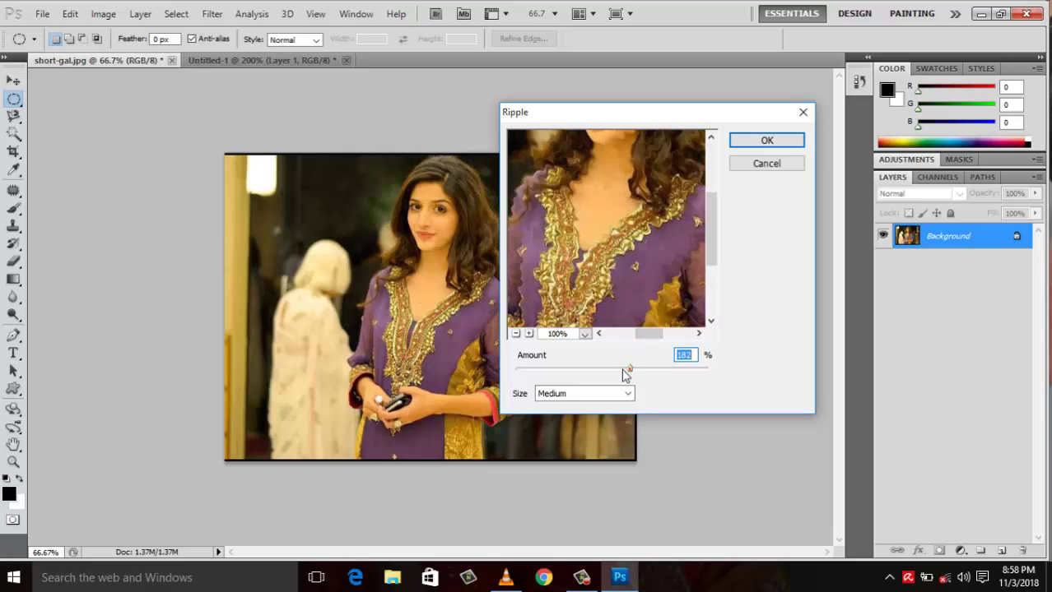
pyautogui.click(620, 370)
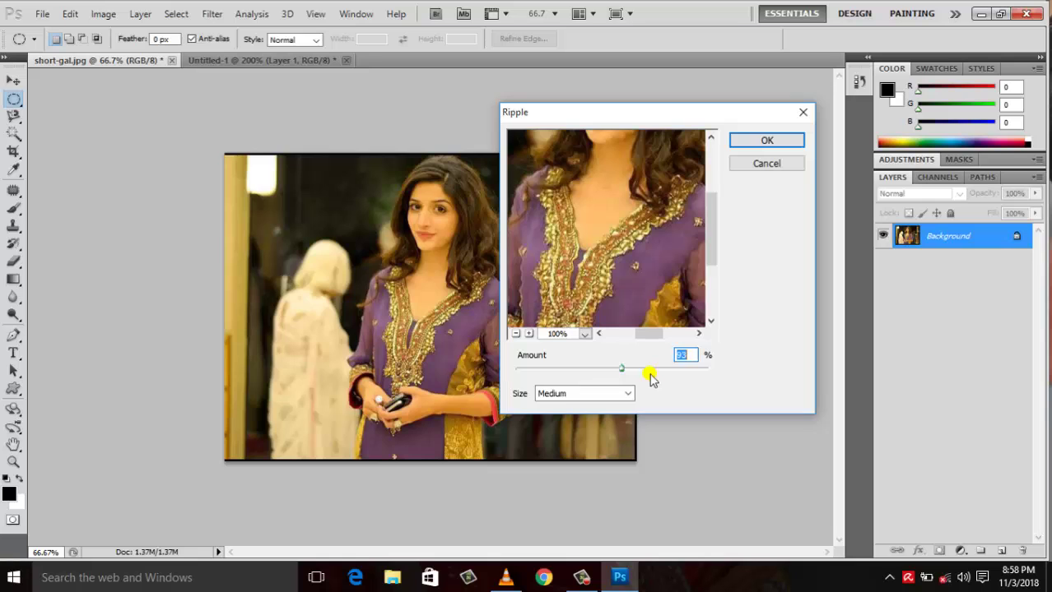
pyautogui.moveTo(622, 368); pyautogui.dragTo(656, 370)
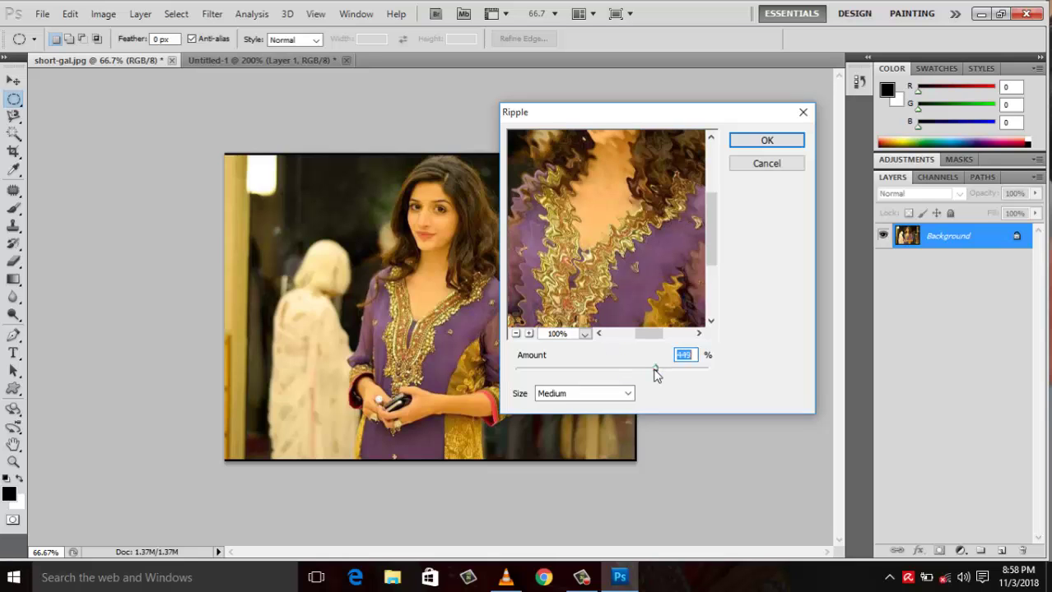
pyautogui.click(766, 141)
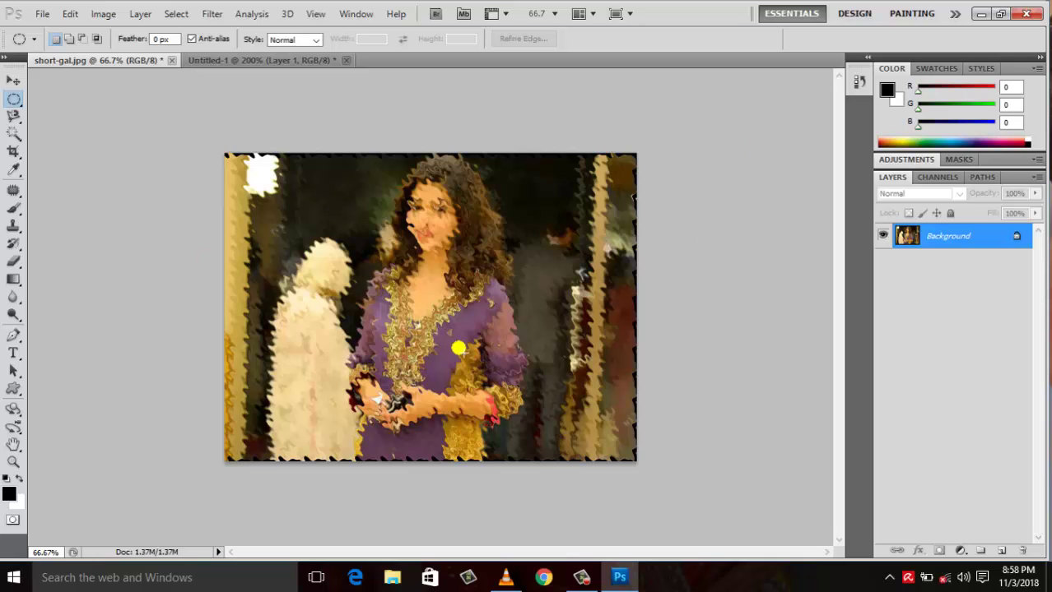
pyautogui.hotkey('ctrl', 'z')
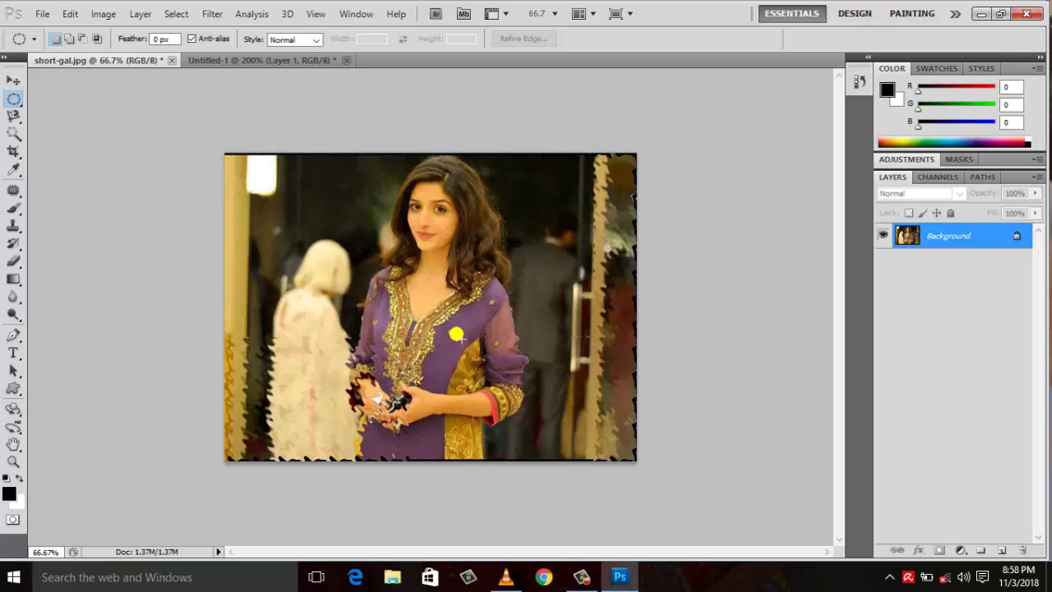
pyautogui.click(267, 59)
# Step: Open the Shear filter for the black bar and test bending its curve with one point
pyautogui.click(219, 14)
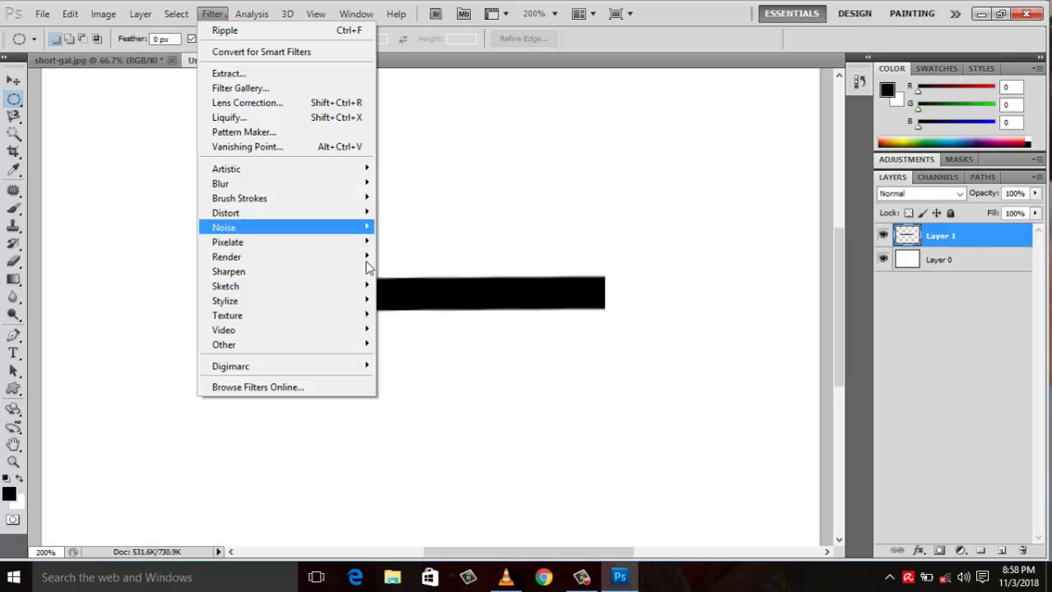
pyautogui.moveTo(226, 213)
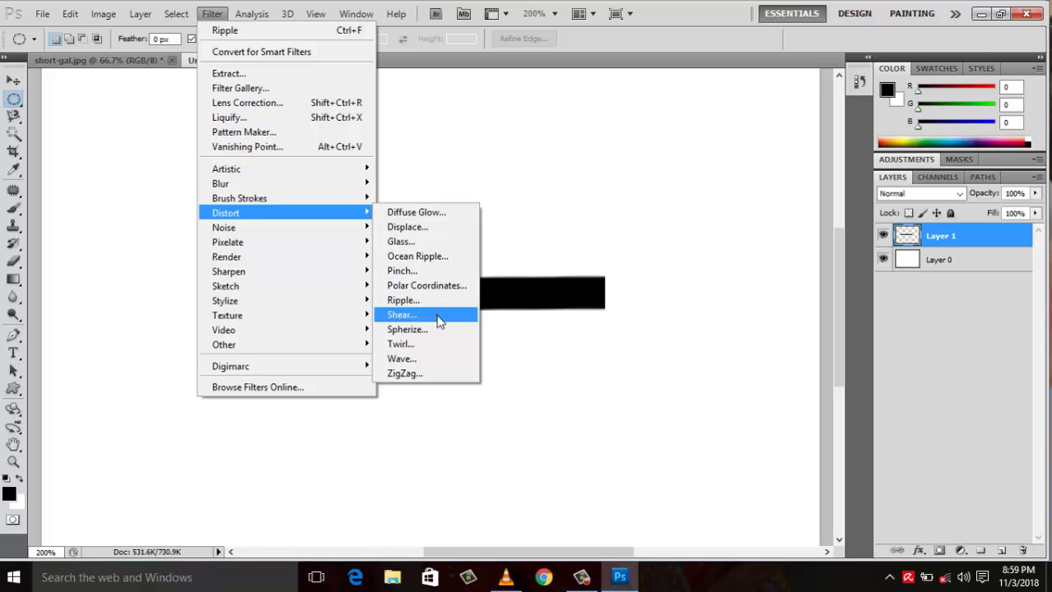
pyautogui.click(436, 314)
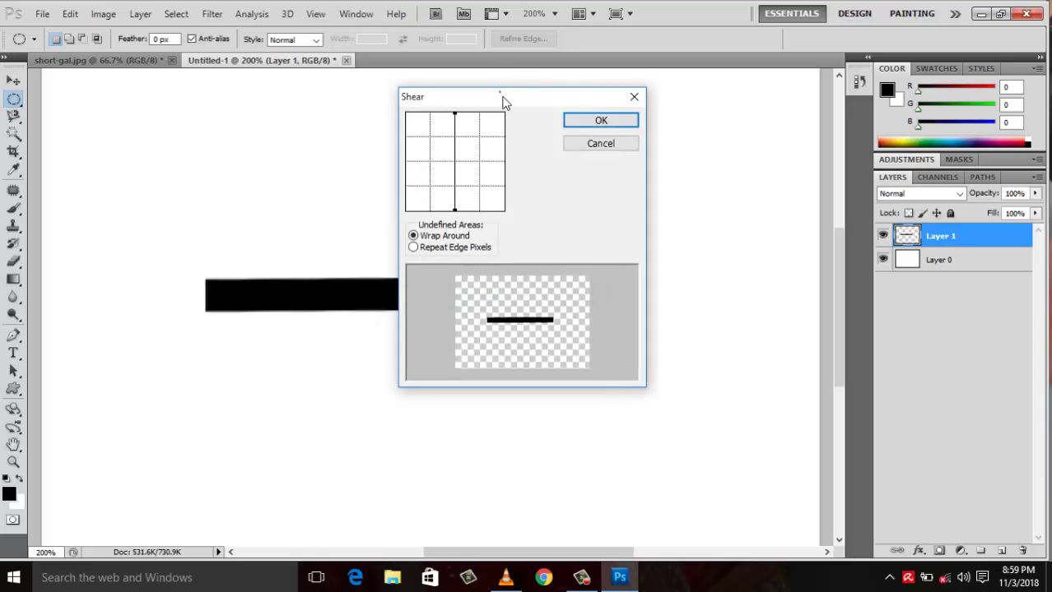
pyautogui.moveTo(504, 96)
pyautogui.mouseDown()
pyautogui.moveTo(739, 115)
pyautogui.moveTo(724, 116)
pyautogui.mouseUp()
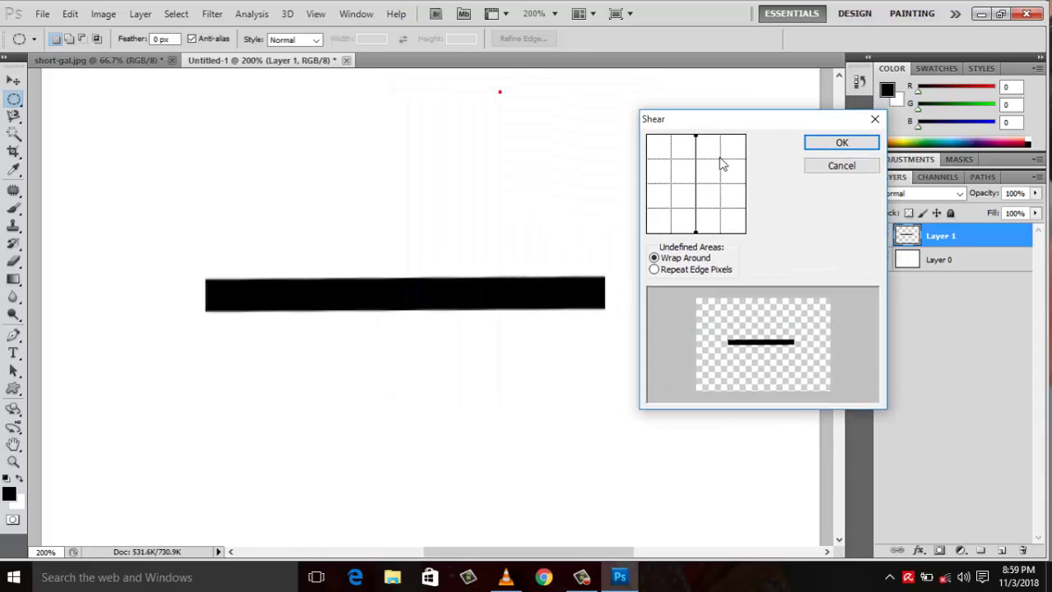
pyautogui.click(696, 178)
pyautogui.click(695, 184)
pyautogui.moveTo(695, 185); pyautogui.dragTo(674, 189)
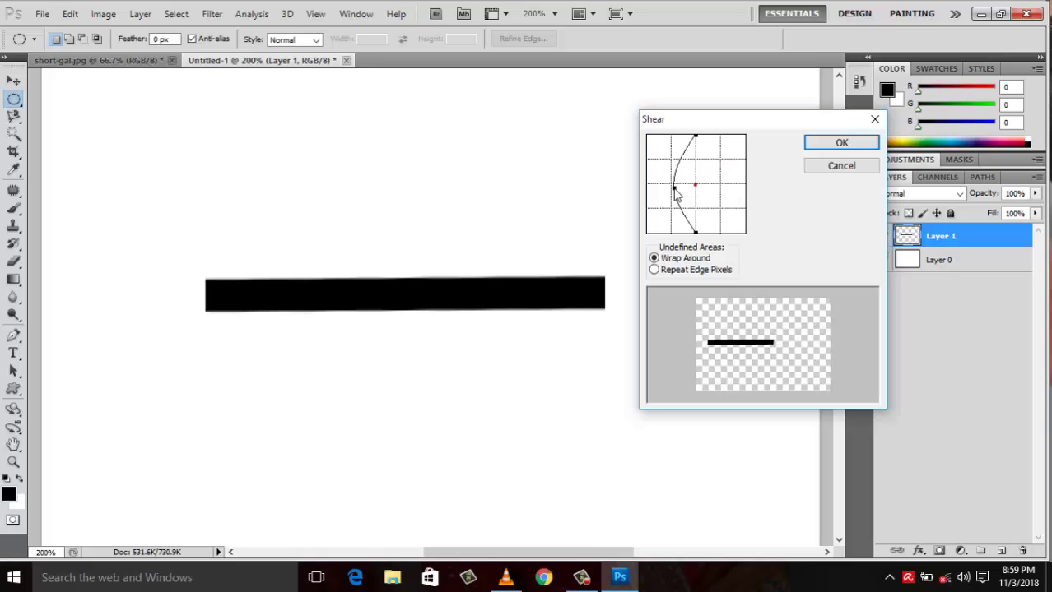
pyautogui.moveTo(674, 192); pyautogui.dragTo(488, 188)
# Step: Build a wavy shear curve from several control points, apply it to the bar, and undo
pyautogui.click(695, 185)
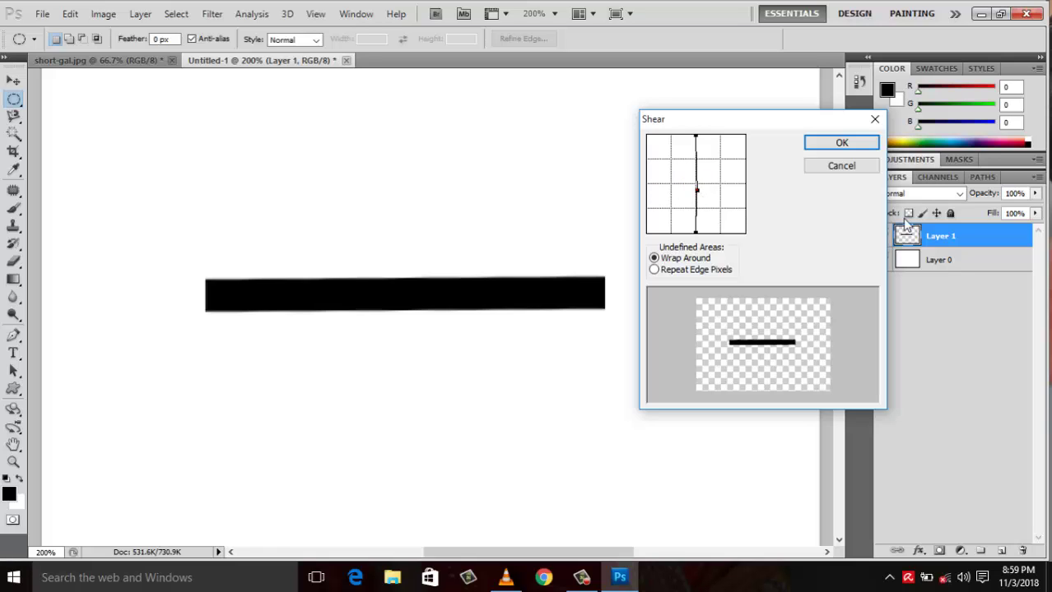
pyautogui.click(695, 190)
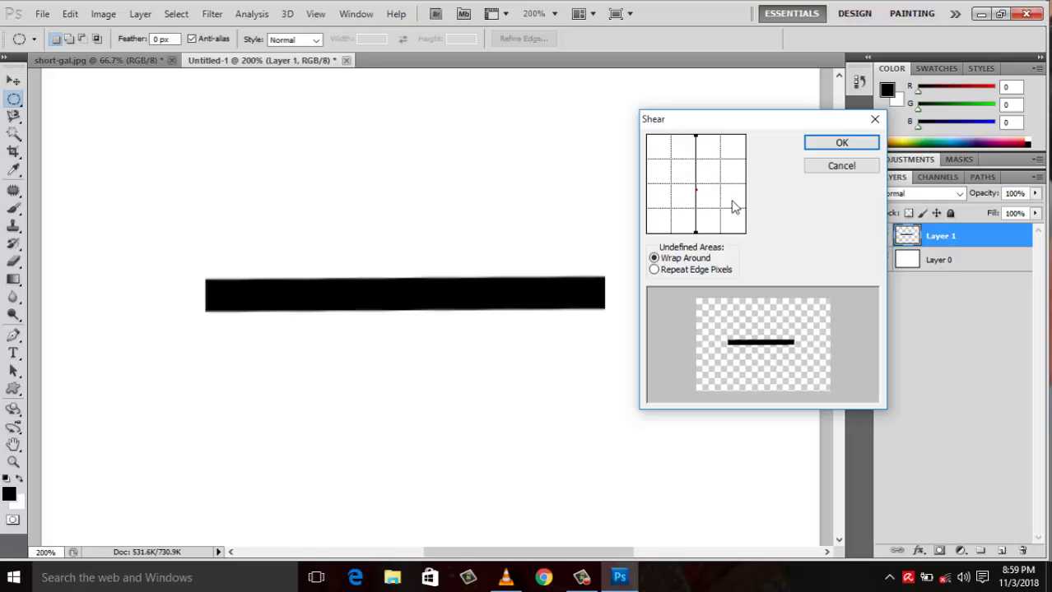
pyautogui.click(699, 164)
pyautogui.click(695, 215)
pyautogui.moveTo(696, 198)
pyautogui.mouseDown()
pyautogui.moveTo(679, 197)
pyautogui.moveTo(715, 154)
pyautogui.mouseUp()
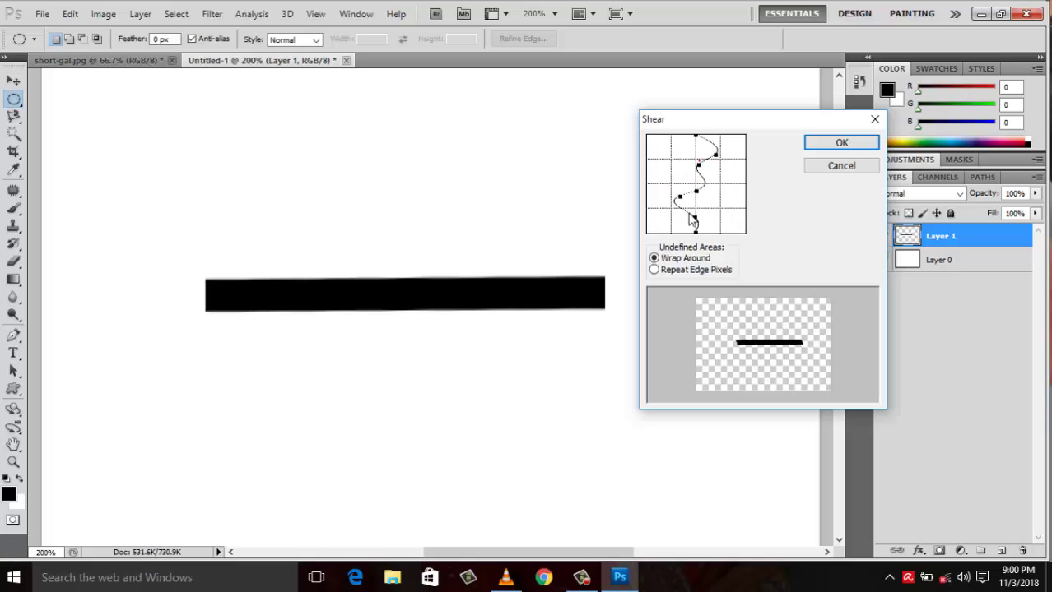
pyautogui.moveTo(693, 219); pyautogui.dragTo(674, 224)
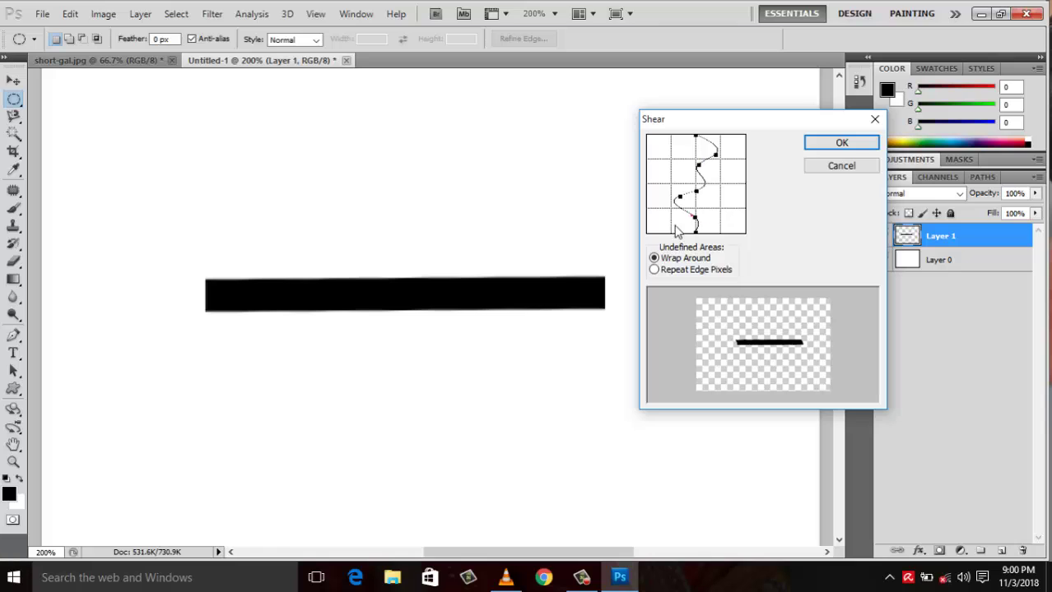
pyautogui.click(848, 145)
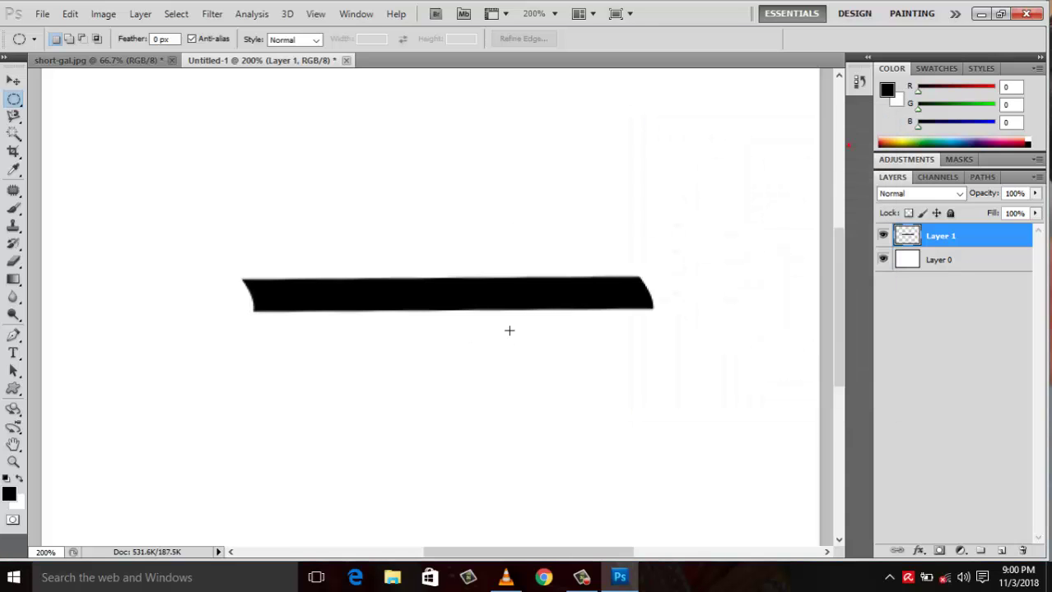
pyautogui.hotkey('ctrl', 'alt', 'z')
pyautogui.hotkey('ctrl', 'alt', 'z')
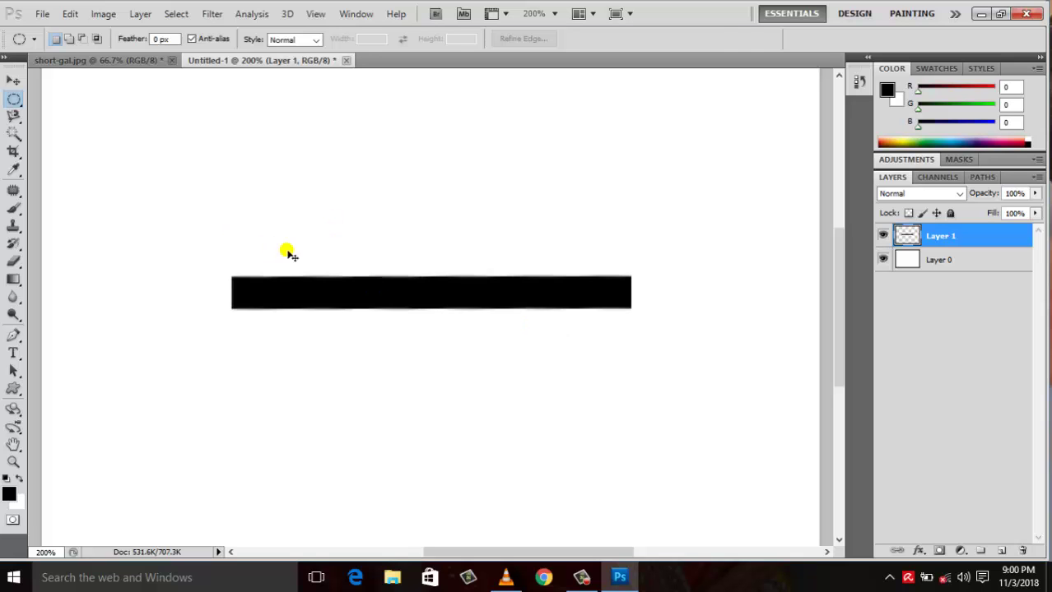
# Step: Rotate the black bar to vertical with Free Transform and commit it
pyautogui.hotkey('ctrl', 't')
pyautogui.moveTo(242, 243)
pyautogui.mouseDown()
pyautogui.moveTo(458, 180)
pyautogui.moveTo(446, 171)
pyautogui.mouseUp()
pyautogui.press('Return')
pyautogui.press('m')
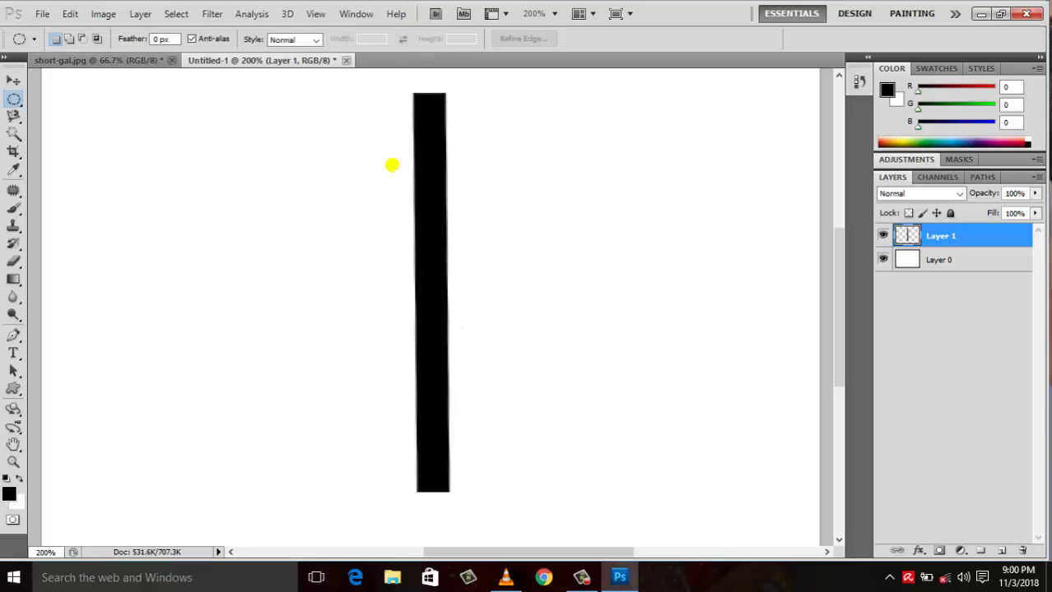
# Step: Apply an S-shaped Shear with Wrap Around to the vertical bar, then undo it
pyautogui.click(212, 14)
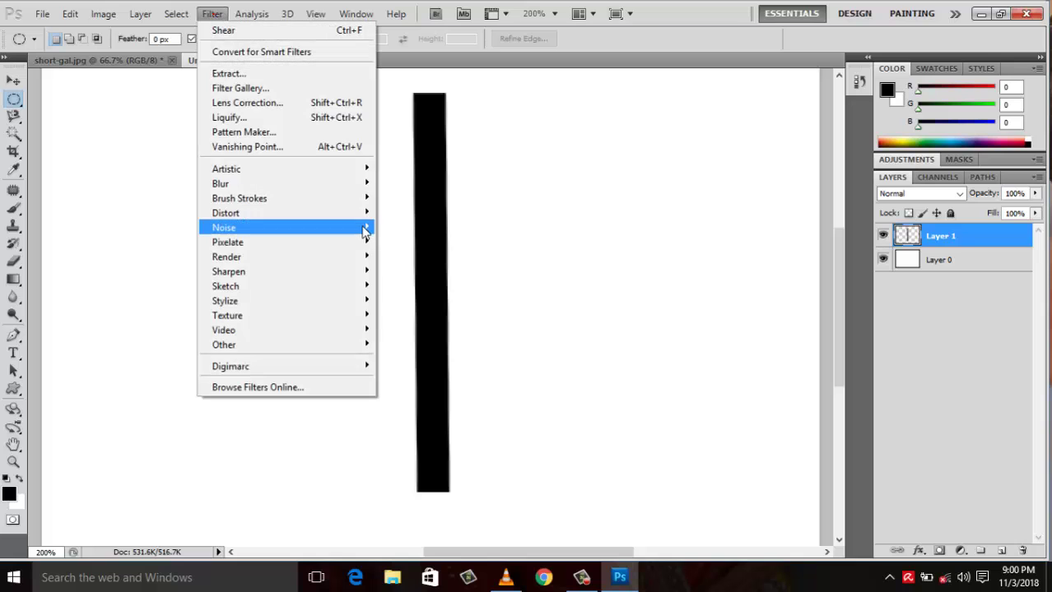
pyautogui.moveTo(225, 213)
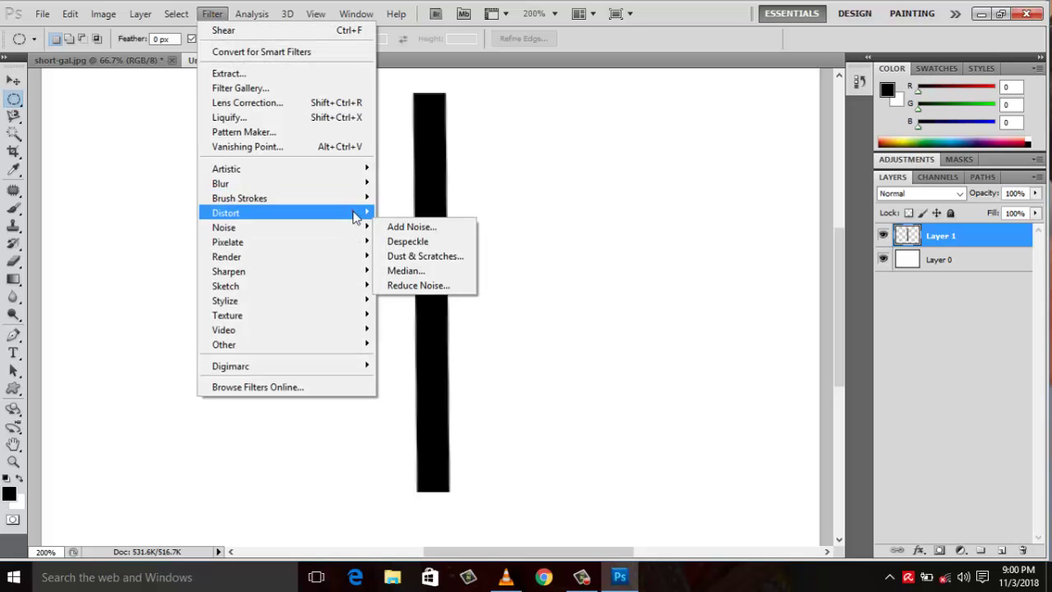
pyautogui.click(419, 315)
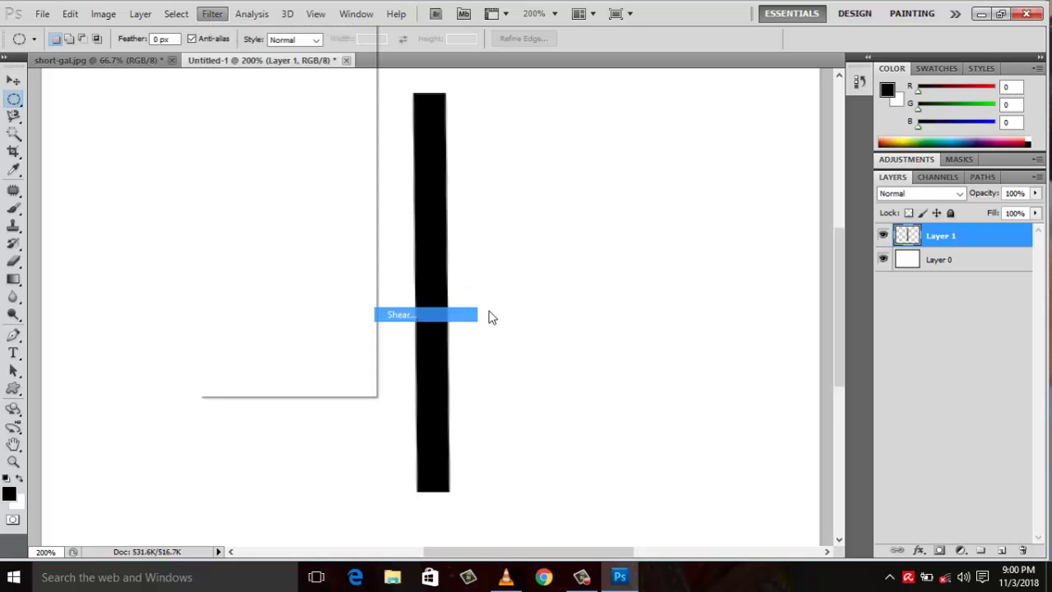
pyautogui.click(668, 270)
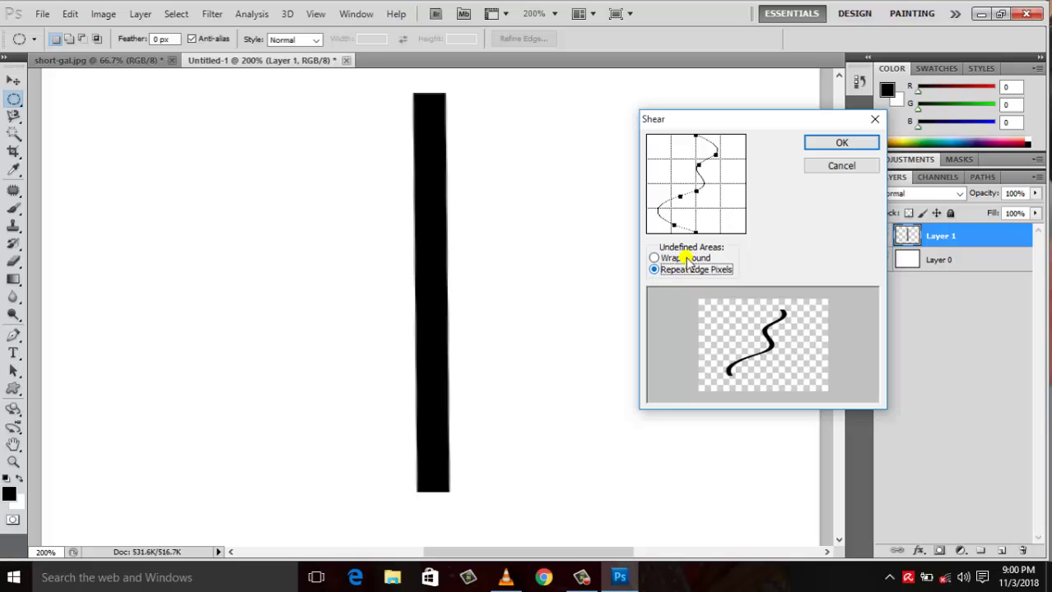
pyautogui.click(687, 258)
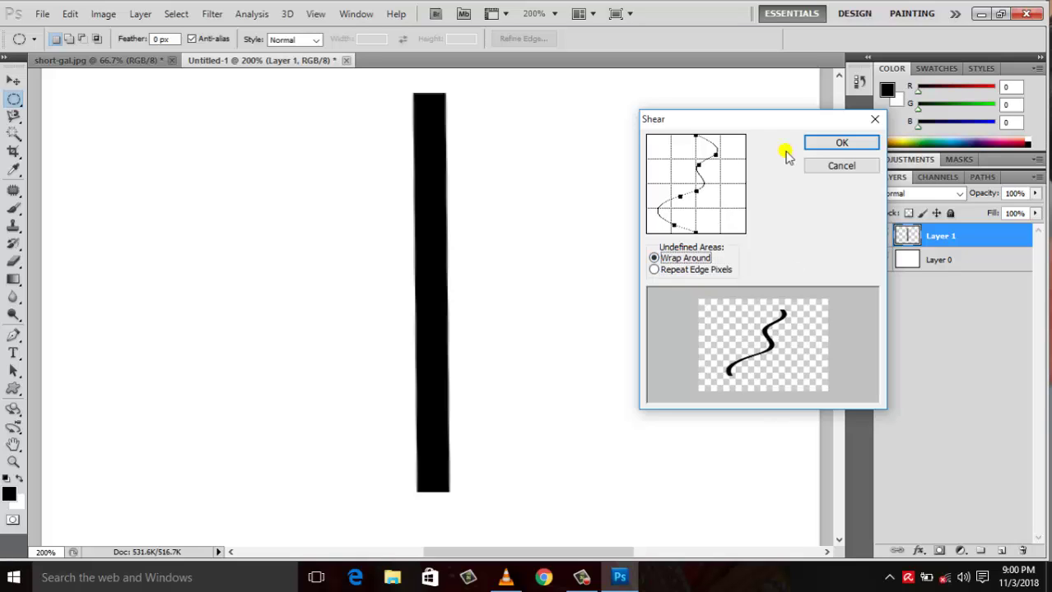
pyautogui.moveTo(696, 191); pyautogui.dragTo(720, 212)
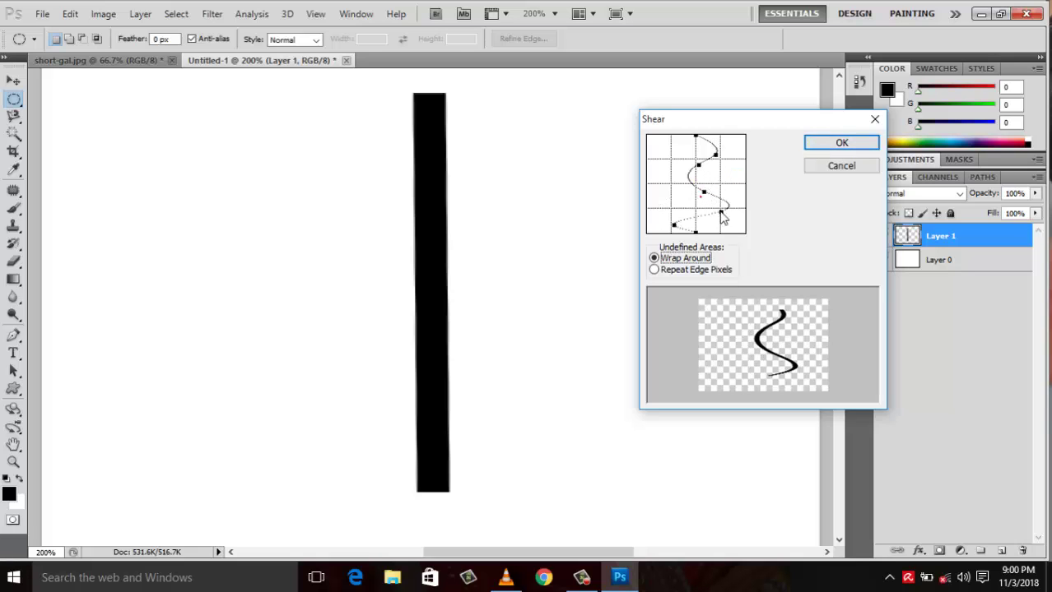
pyautogui.click(825, 148)
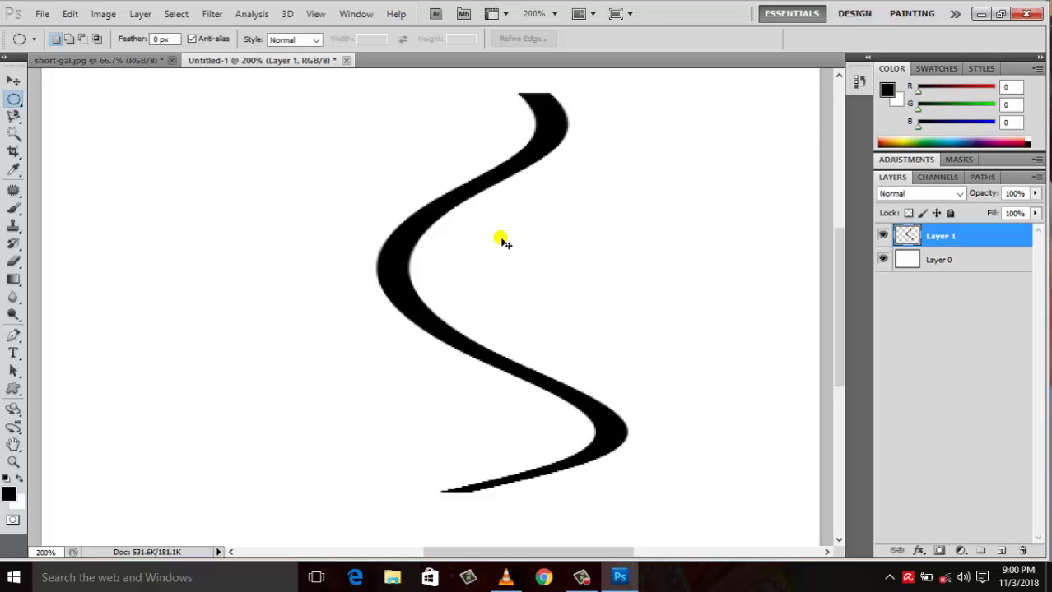
pyautogui.hotkey('ctrl', 'z')
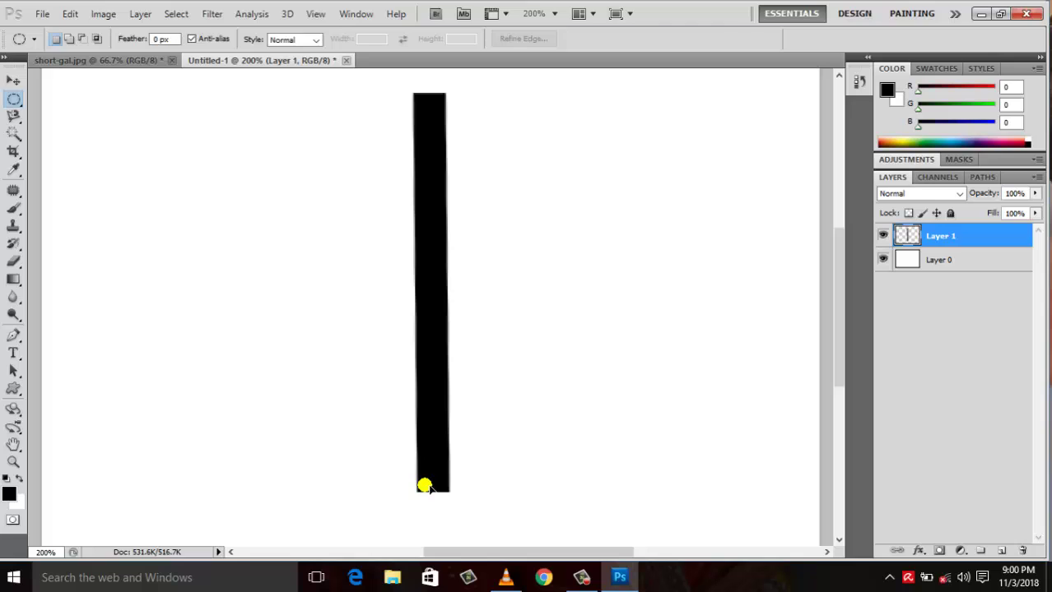
pyautogui.hotkey('ctrl', 't')
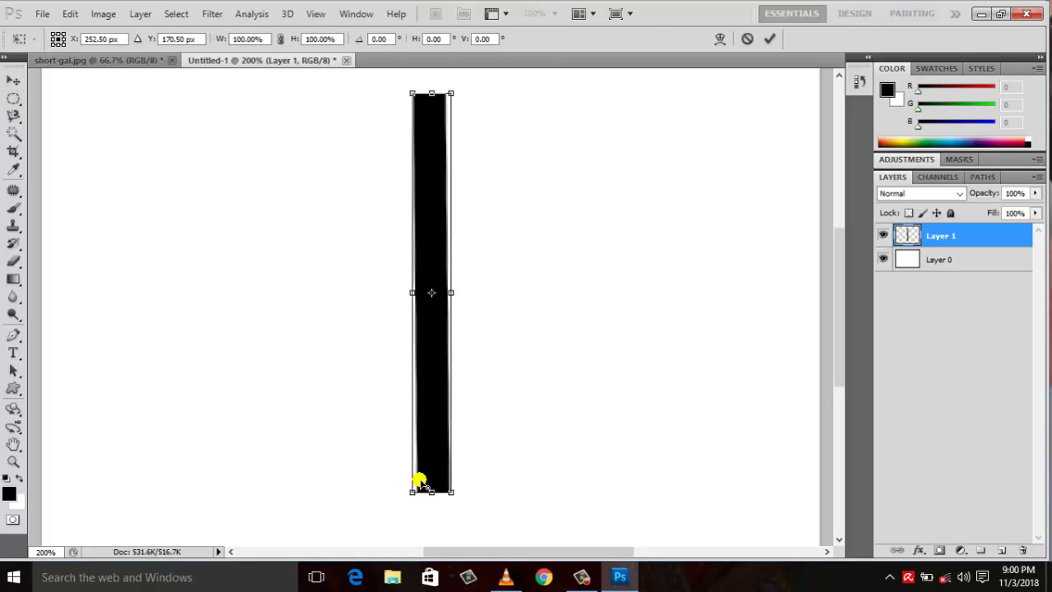
# Step: Spread the black bar's bottom corners outward in perspective and commit the transform
pyautogui.moveTo(412, 492)
pyautogui.mouseDown()
pyautogui.moveTo(261, 486)
pyautogui.moveTo(146, 465)
pyautogui.mouseUp()
pyautogui.press('Return')
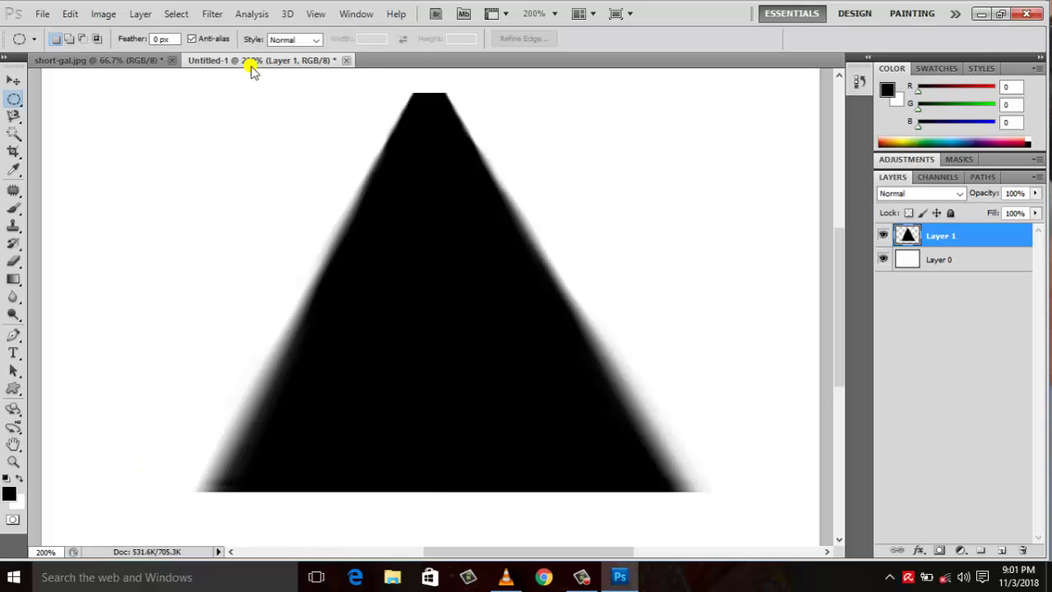
pyautogui.click(217, 13)
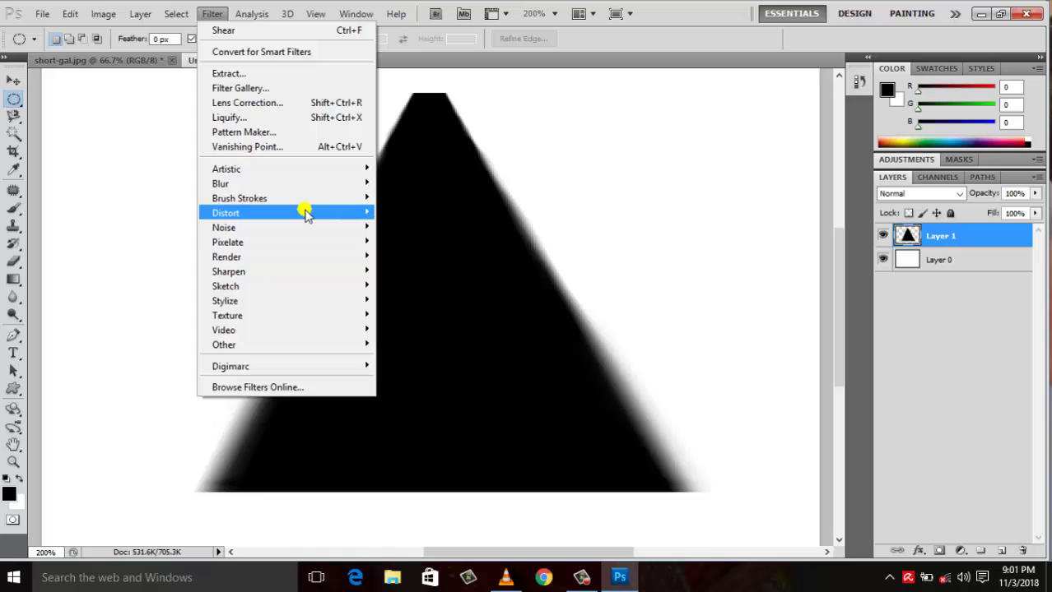
pyautogui.moveTo(226, 214)
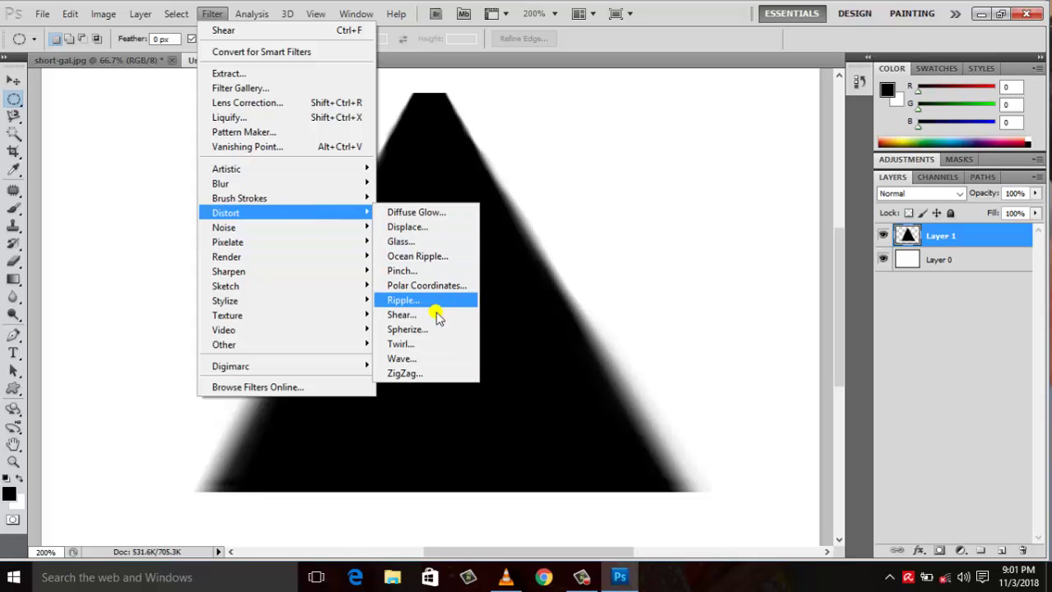
# Step: Shape the Shear curve into an S bend and apply it to the Layer 1 trapezoid
pyautogui.click(436, 317)
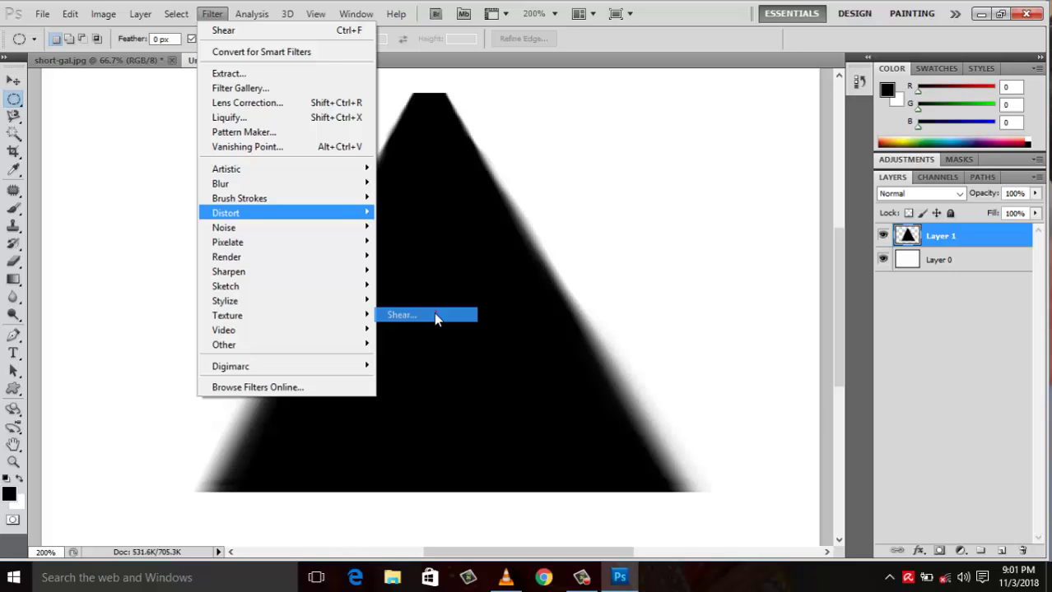
pyautogui.click(435, 316)
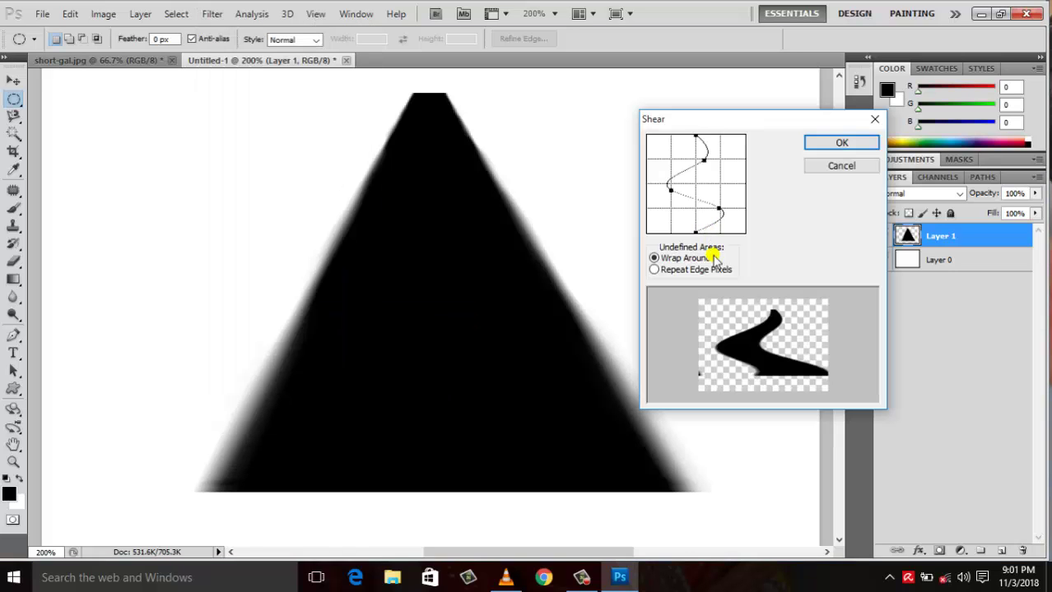
pyautogui.moveTo(699, 207)
pyautogui.mouseDown()
pyautogui.moveTo(716, 211)
pyautogui.moveTo(722, 200)
pyautogui.mouseUp()
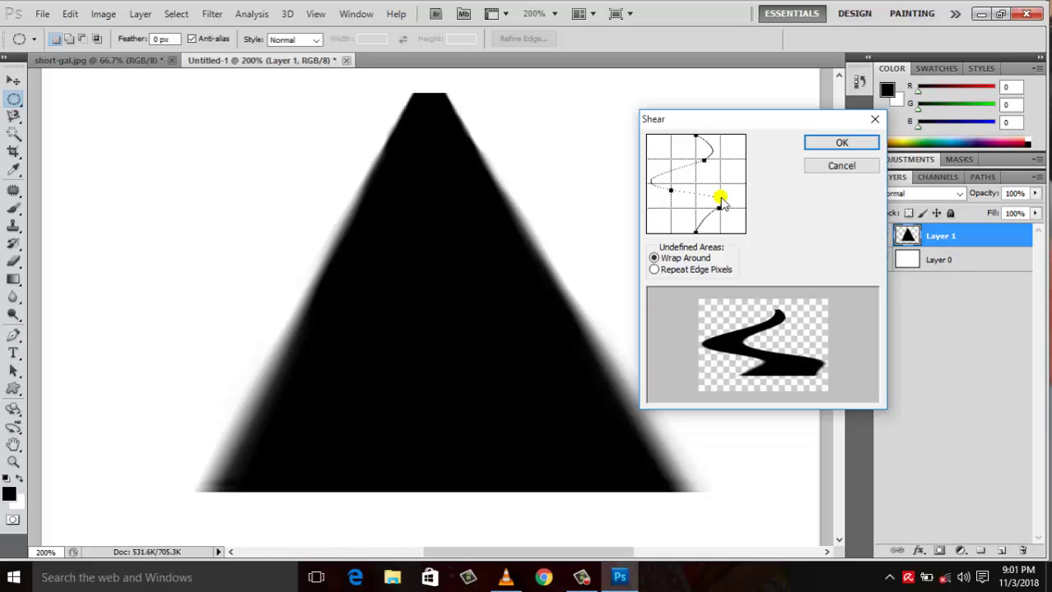
pyautogui.click(835, 142)
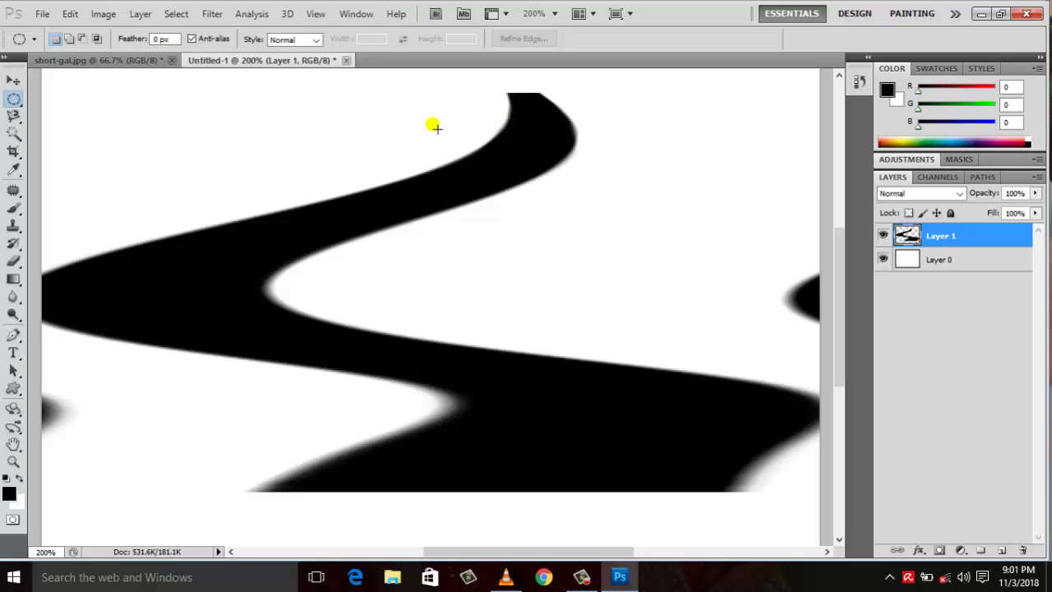
# Step: Apply Spherize at amount 55 to bulge the S-shaped band on Layer 1
pyautogui.click(211, 14)
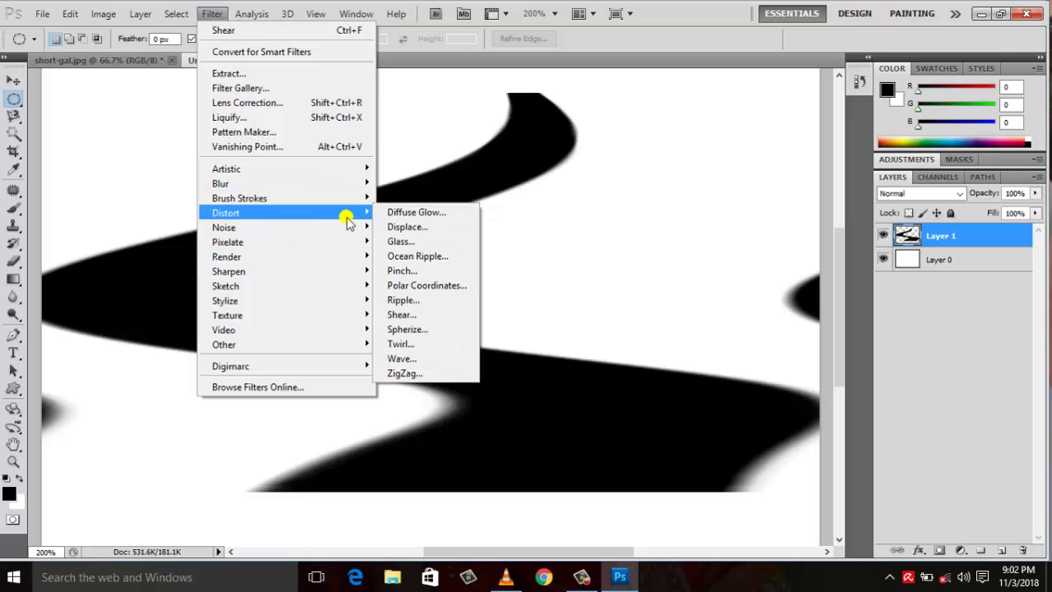
pyautogui.moveTo(226, 212)
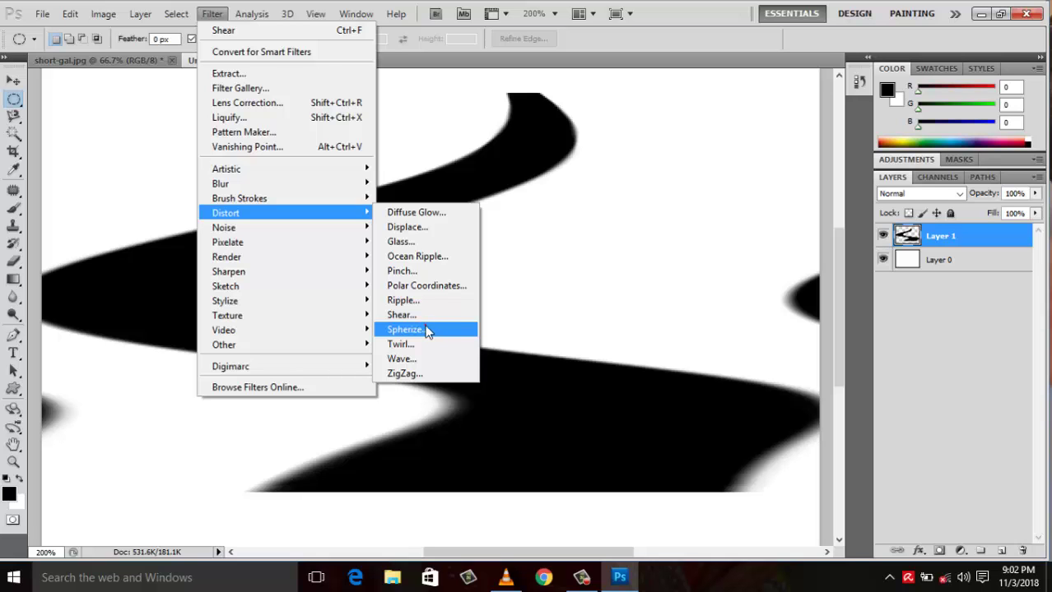
pyautogui.click(433, 329)
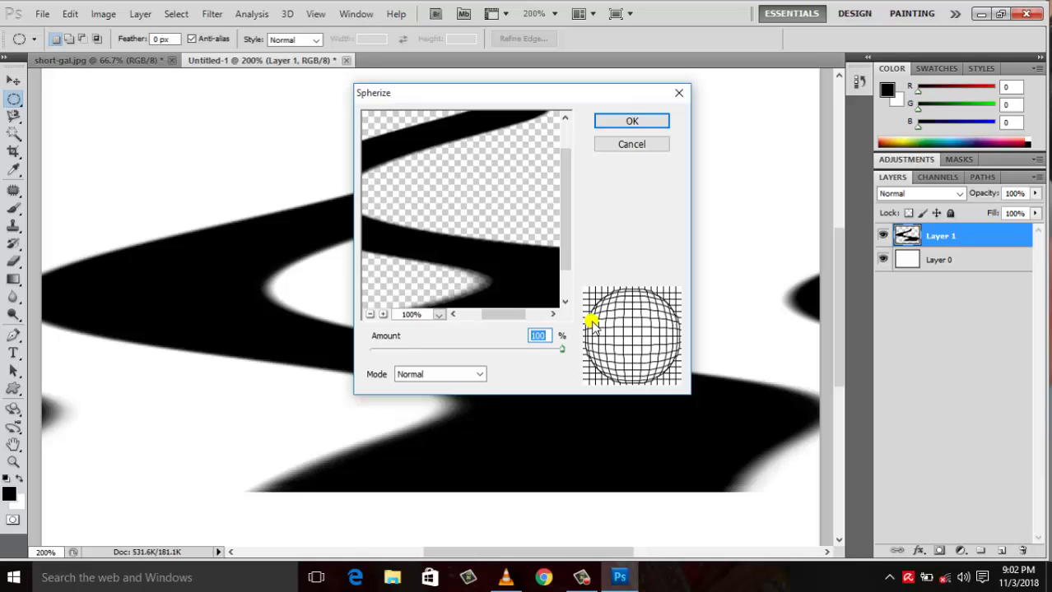
pyautogui.click(439, 350)
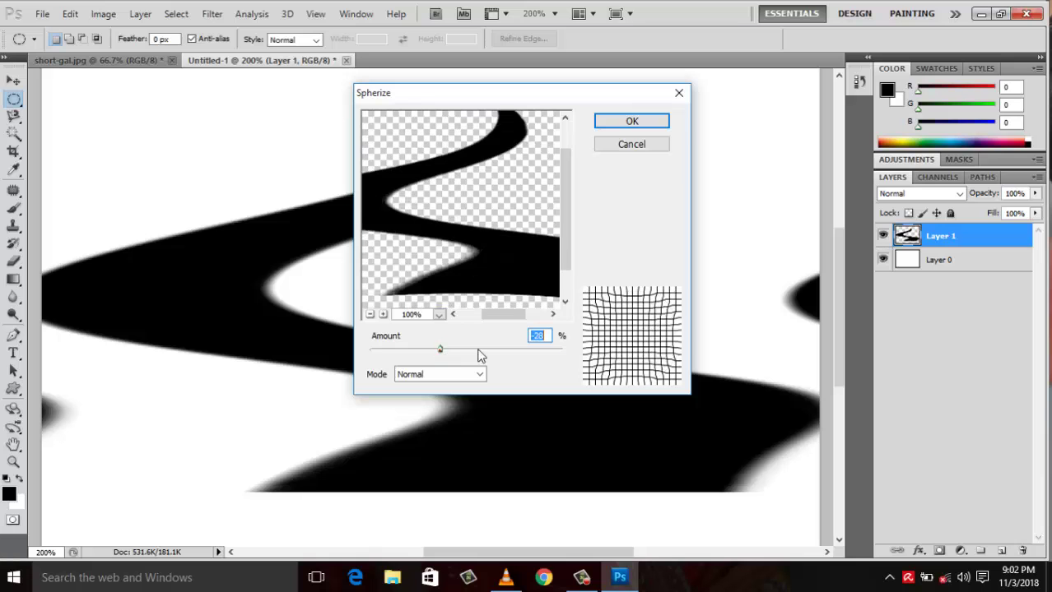
pyautogui.click(519, 350)
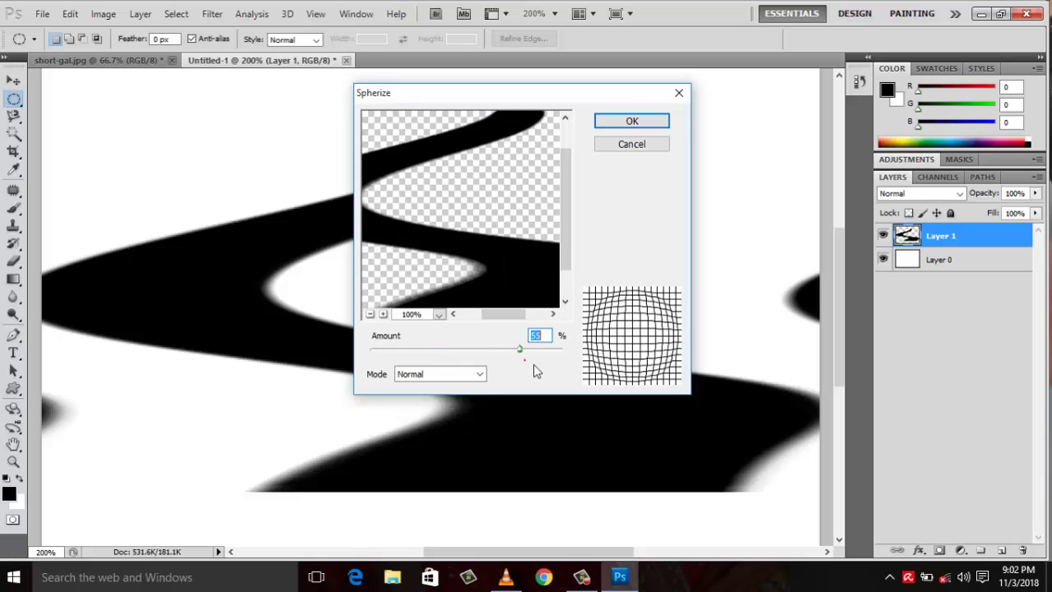
pyautogui.click(632, 122)
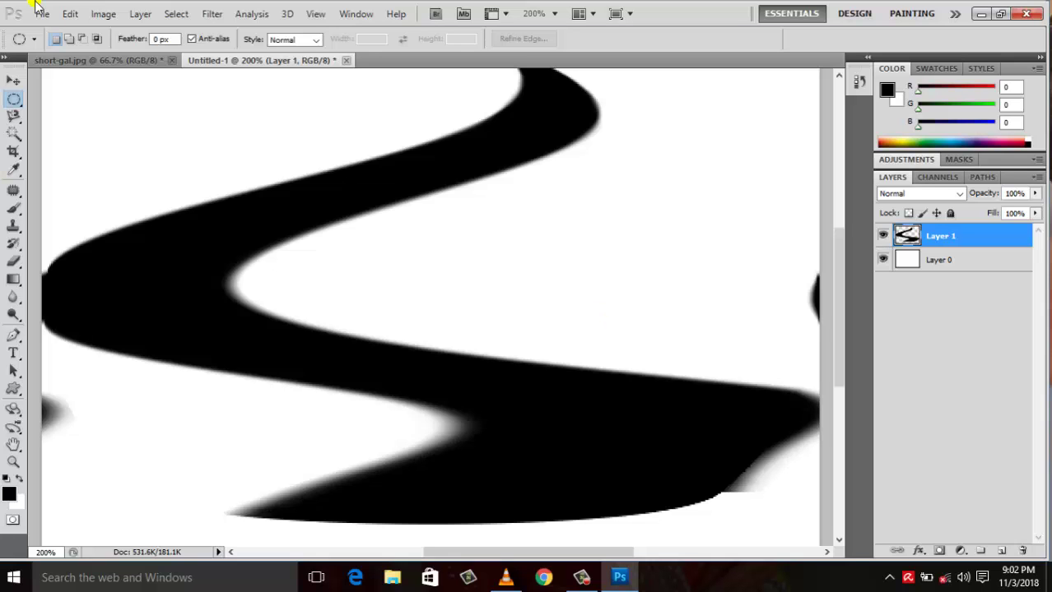
pyautogui.click(144, 59)
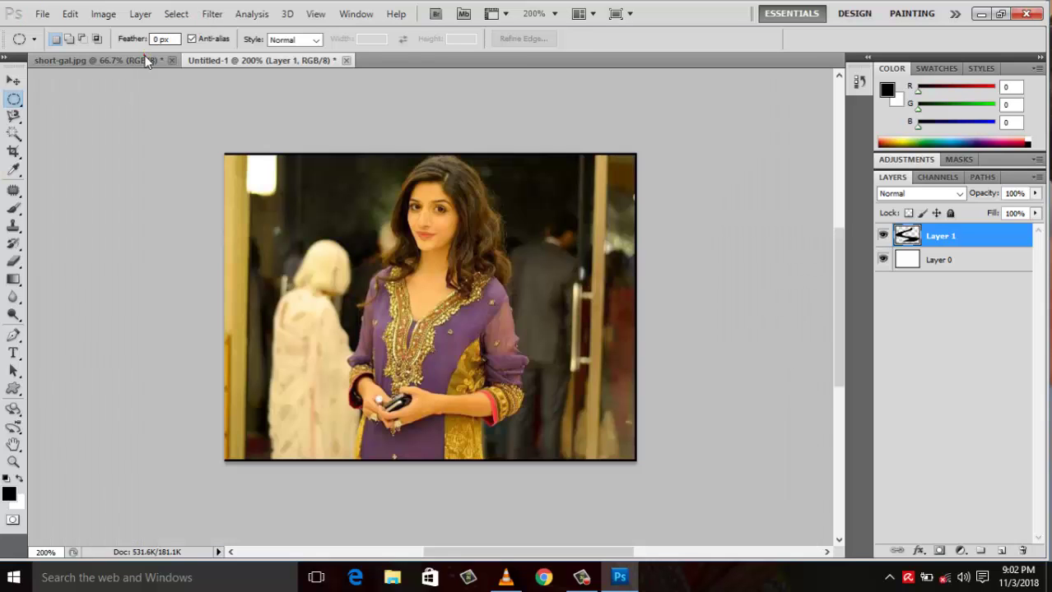
pyautogui.click(212, 14)
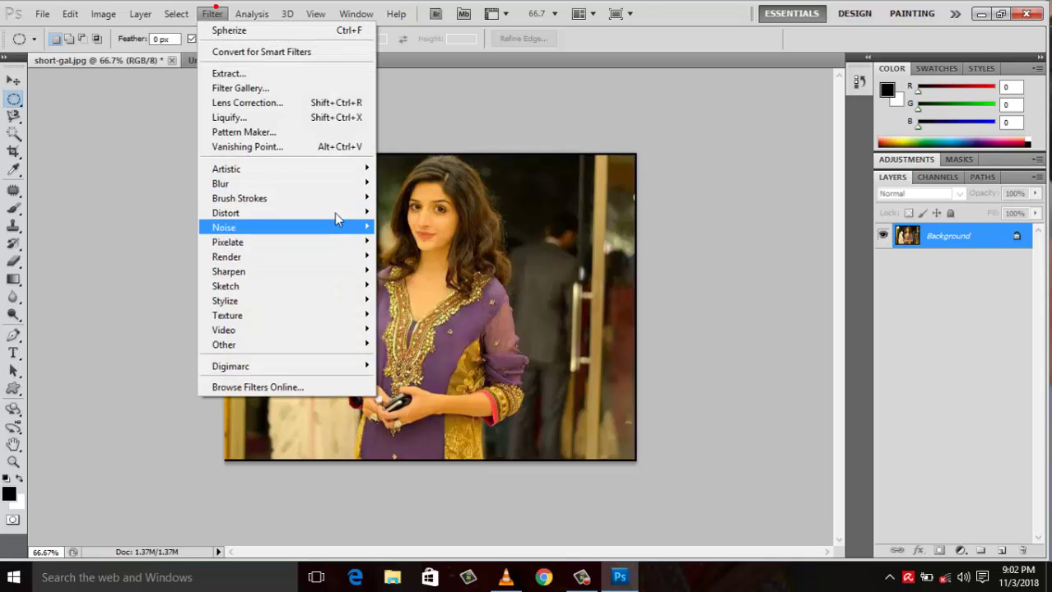
pyautogui.moveTo(225, 212)
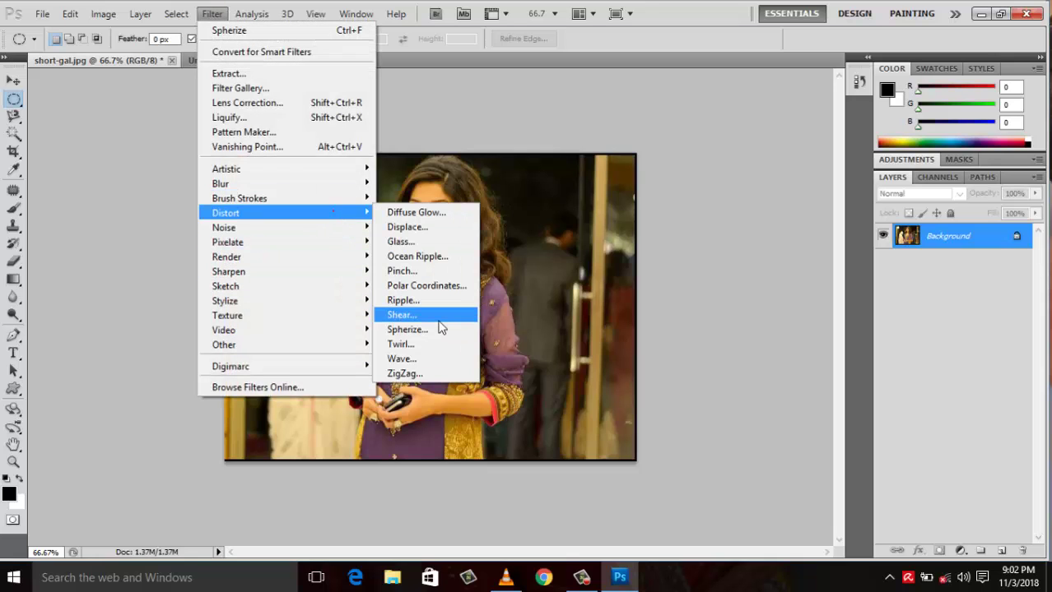
pyautogui.click(442, 331)
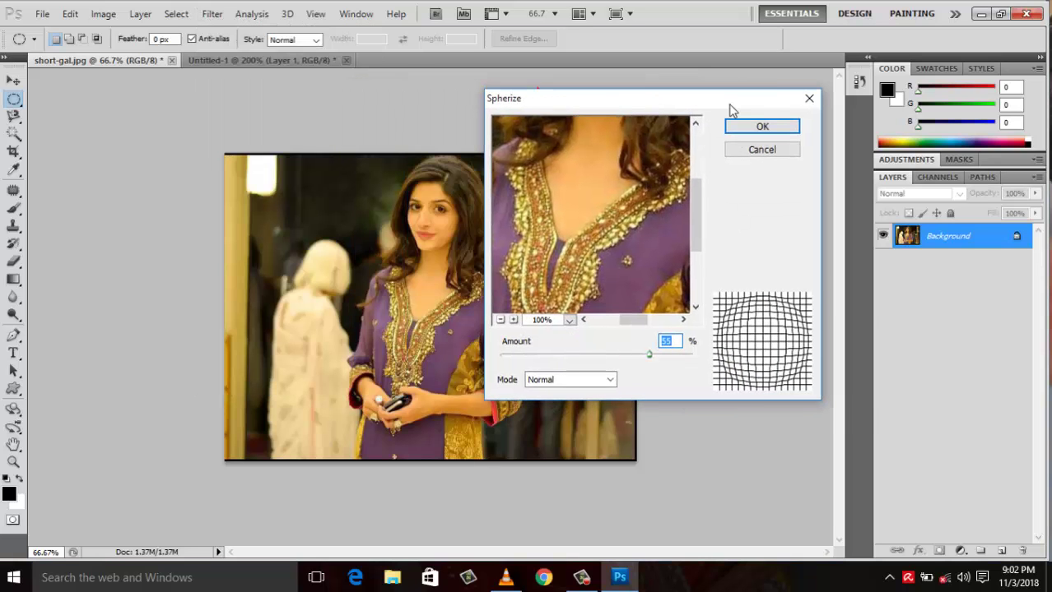
pyautogui.moveTo(541, 97); pyautogui.dragTo(734, 112)
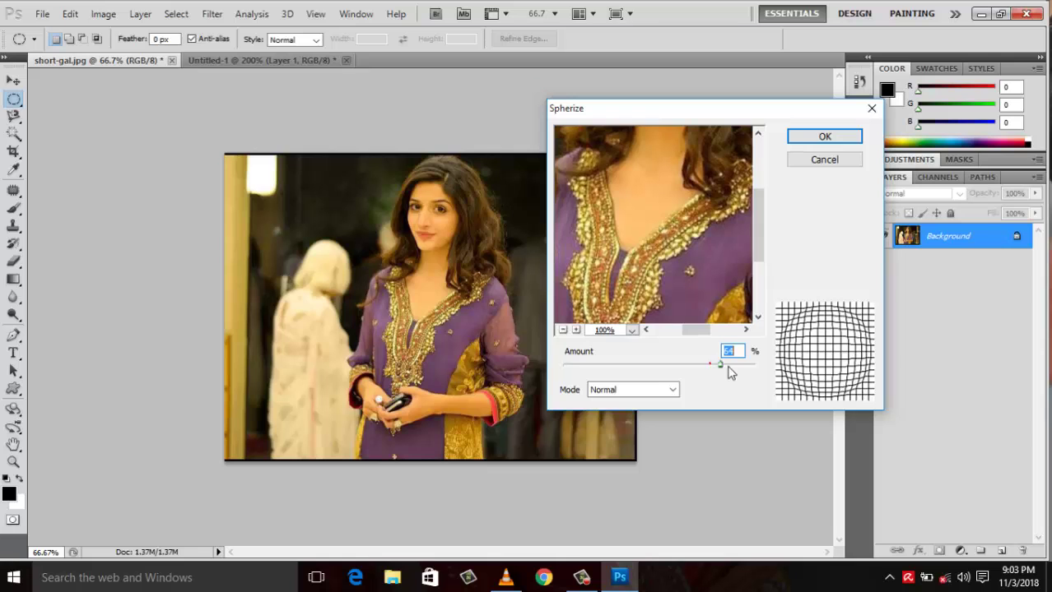
pyautogui.moveTo(713, 364); pyautogui.dragTo(687, 364)
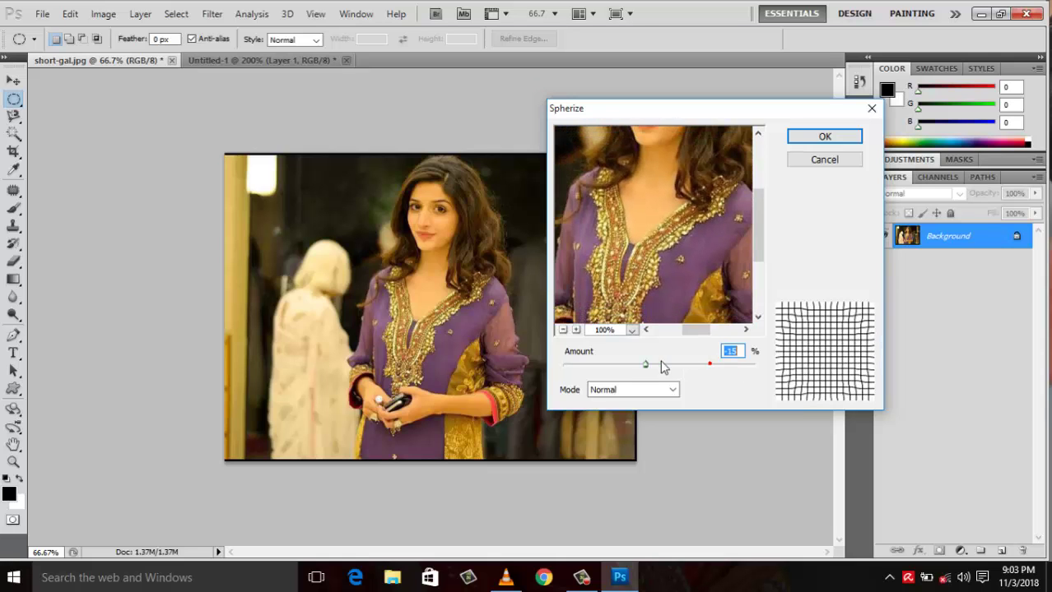
pyautogui.click(709, 364)
pyautogui.moveTo(709, 364); pyautogui.dragTo(728, 365)
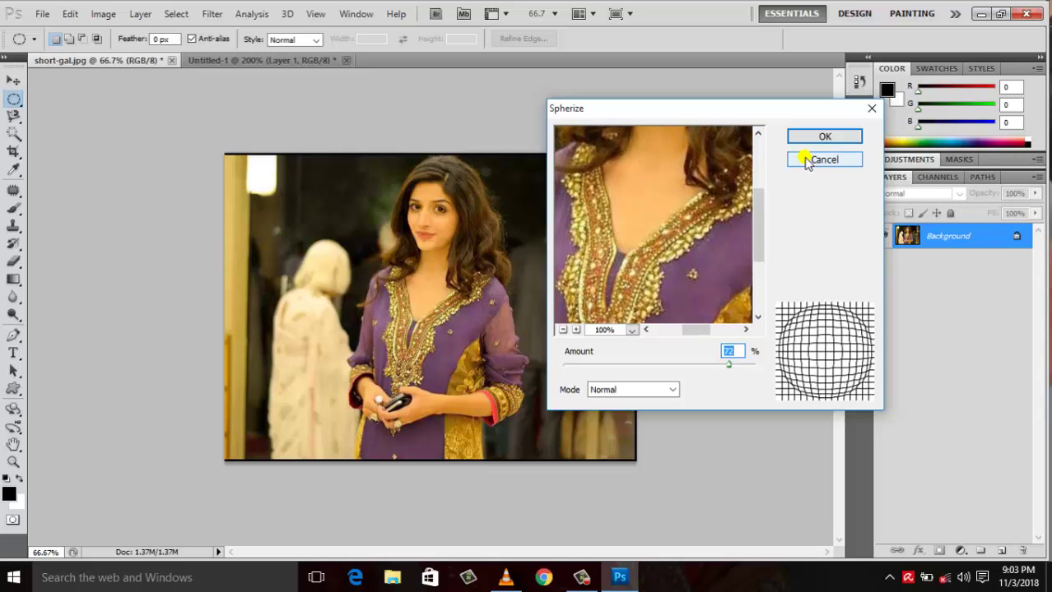
pyautogui.click(807, 160)
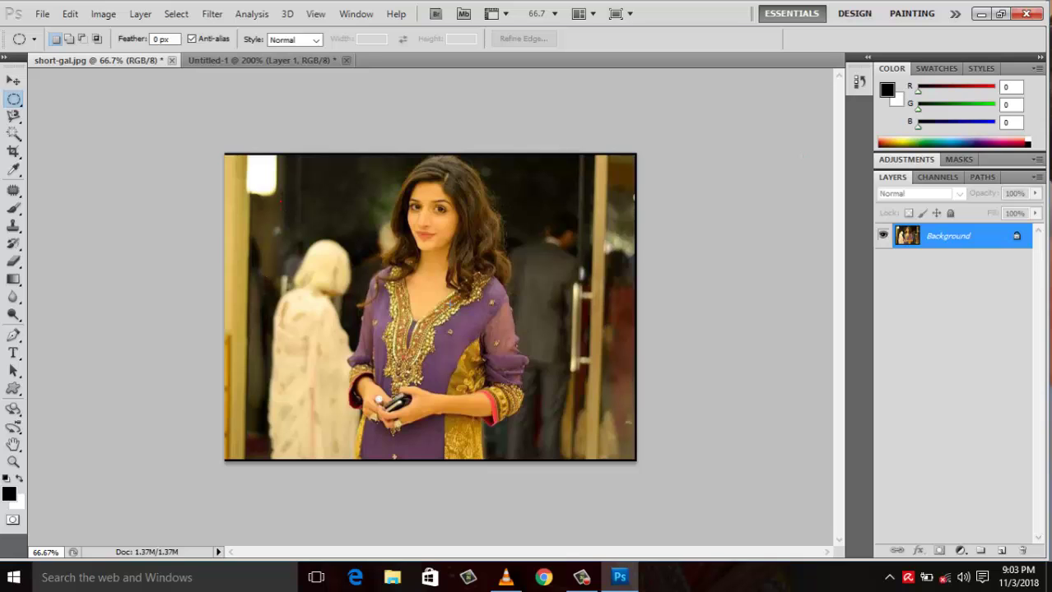
pyautogui.moveTo(279, 200); pyautogui.dragTo(569, 366)
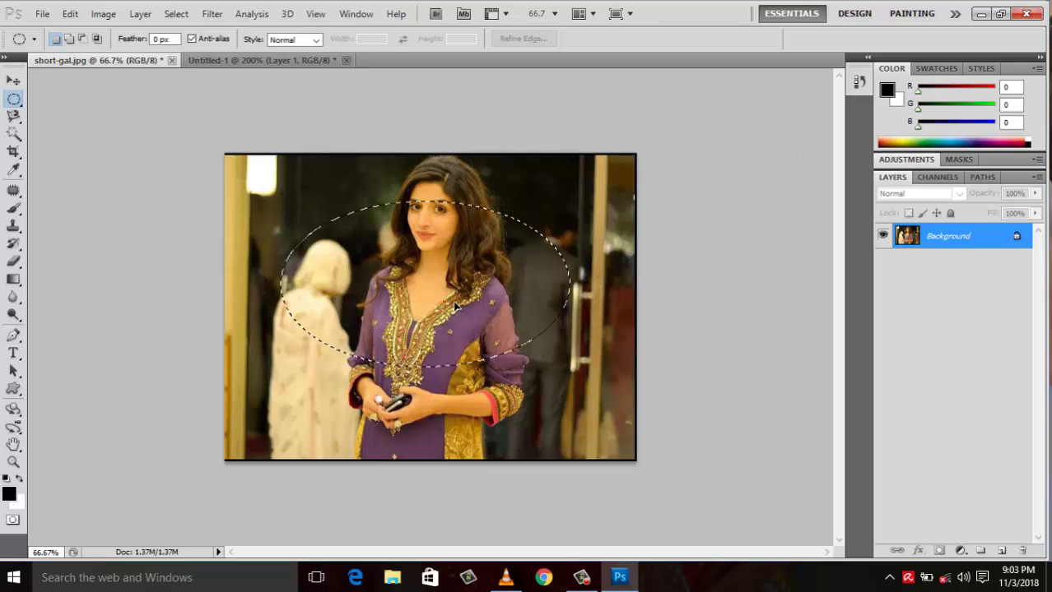
pyautogui.moveTo(455, 306); pyautogui.dragTo(461, 284)
pyautogui.click(332, 181)
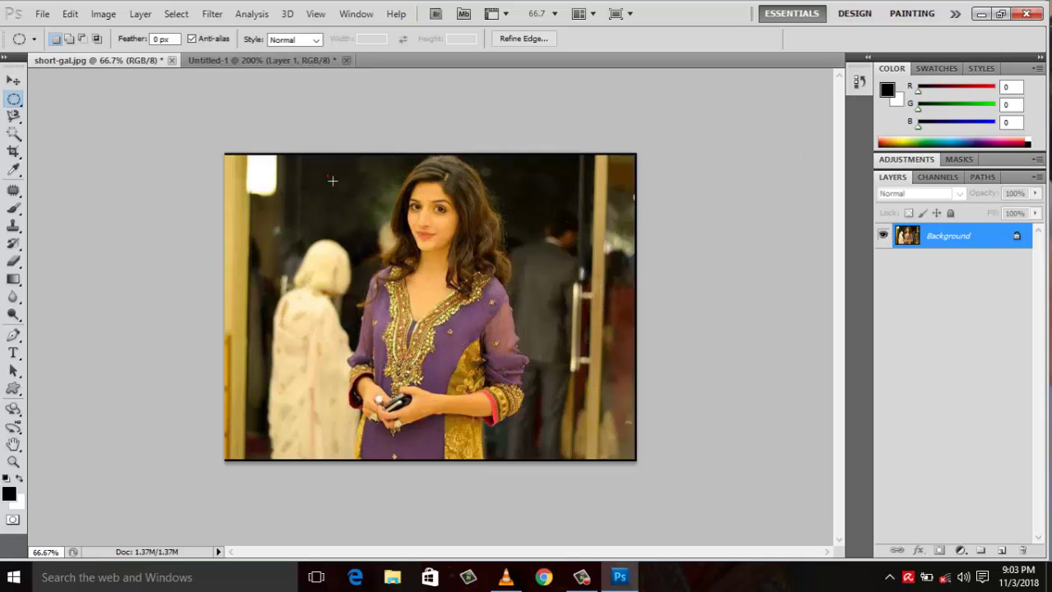
pyautogui.moveTo(331, 180); pyautogui.dragTo(547, 380)
pyautogui.click(212, 14)
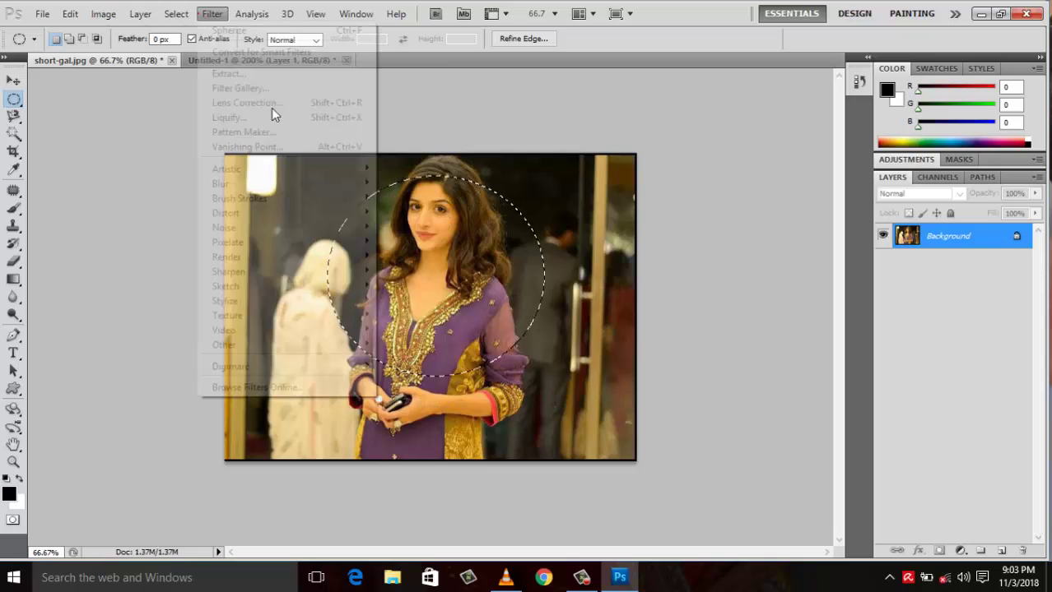
pyautogui.moveTo(226, 213)
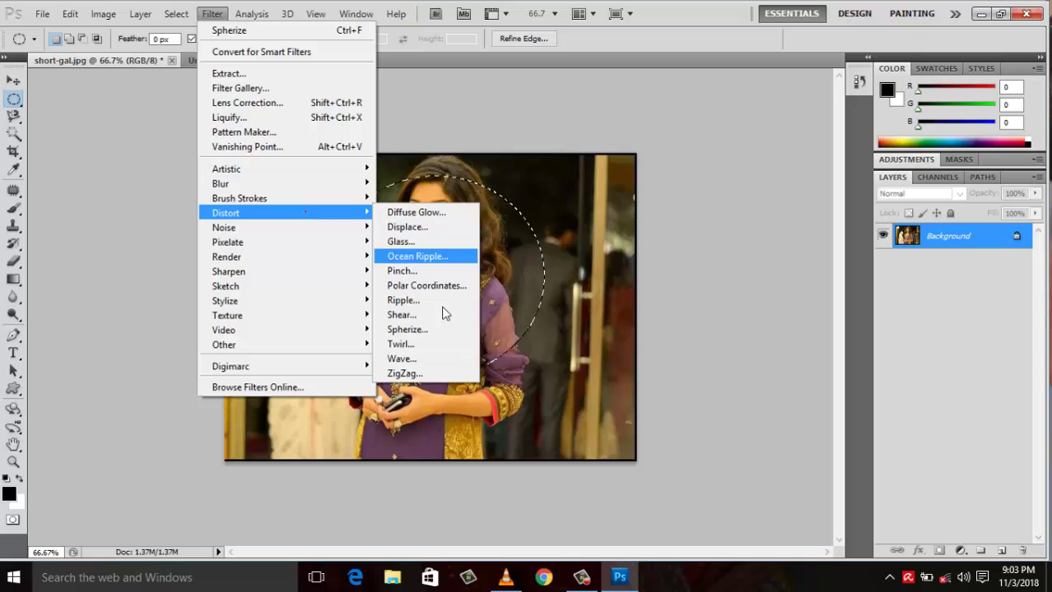
pyautogui.click(407, 329)
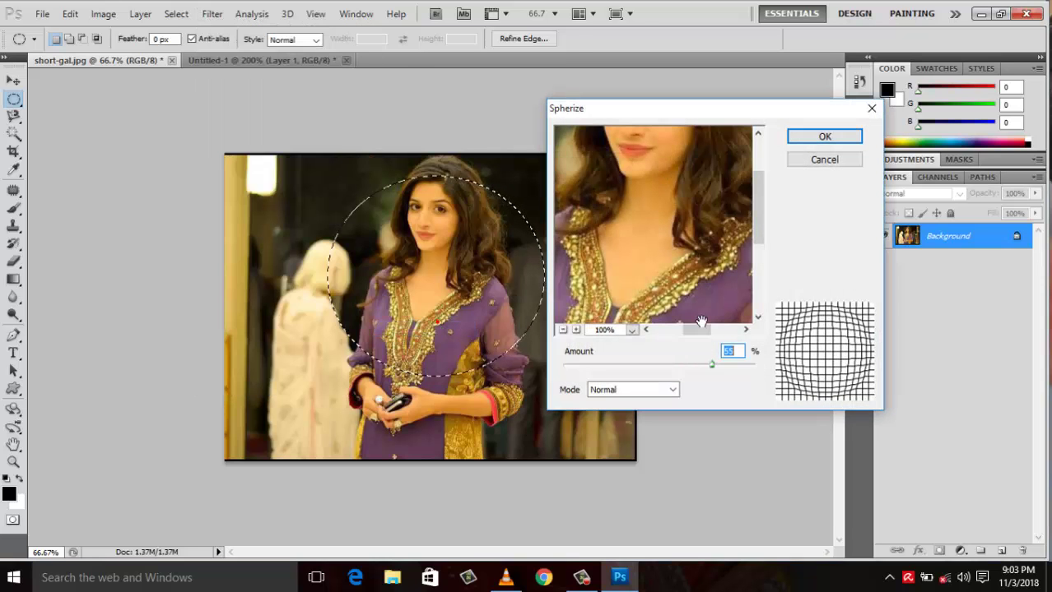
pyautogui.click(710, 364)
pyautogui.moveTo(709, 363); pyautogui.dragTo(698, 363)
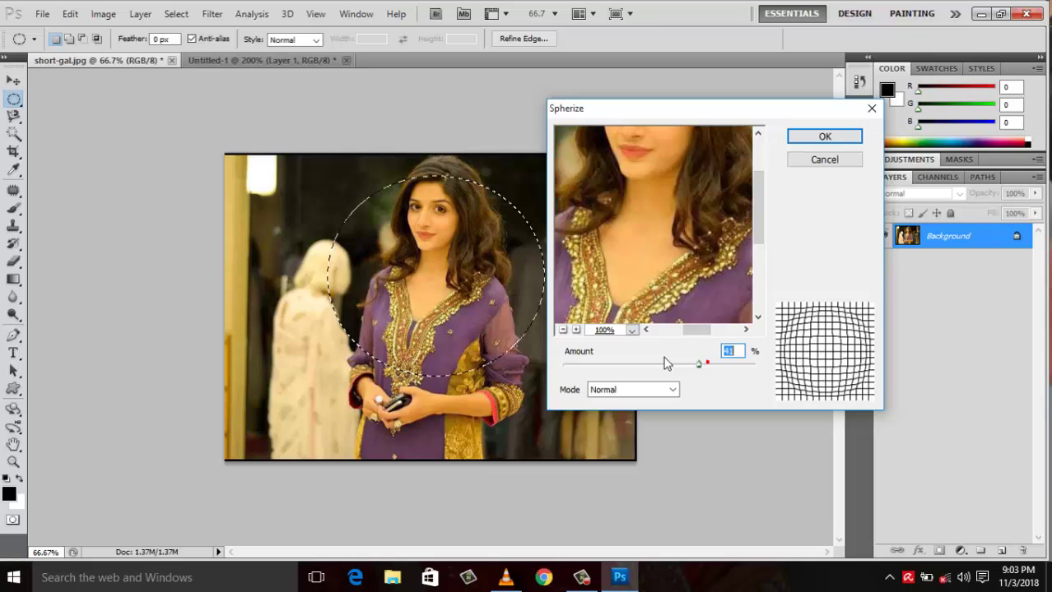
pyautogui.moveTo(667, 363); pyautogui.dragTo(613, 368)
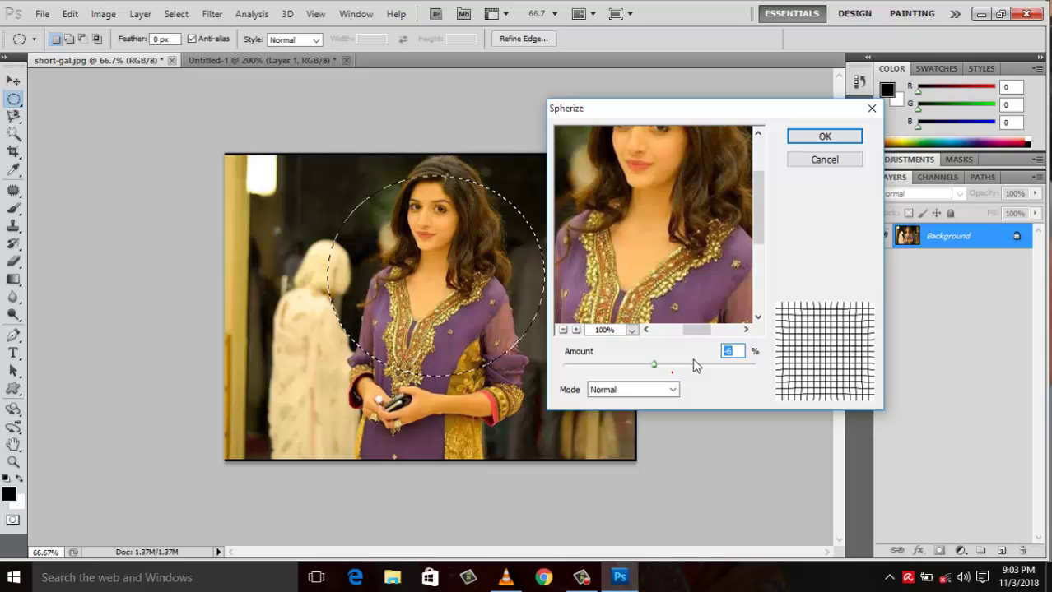
pyautogui.click(808, 139)
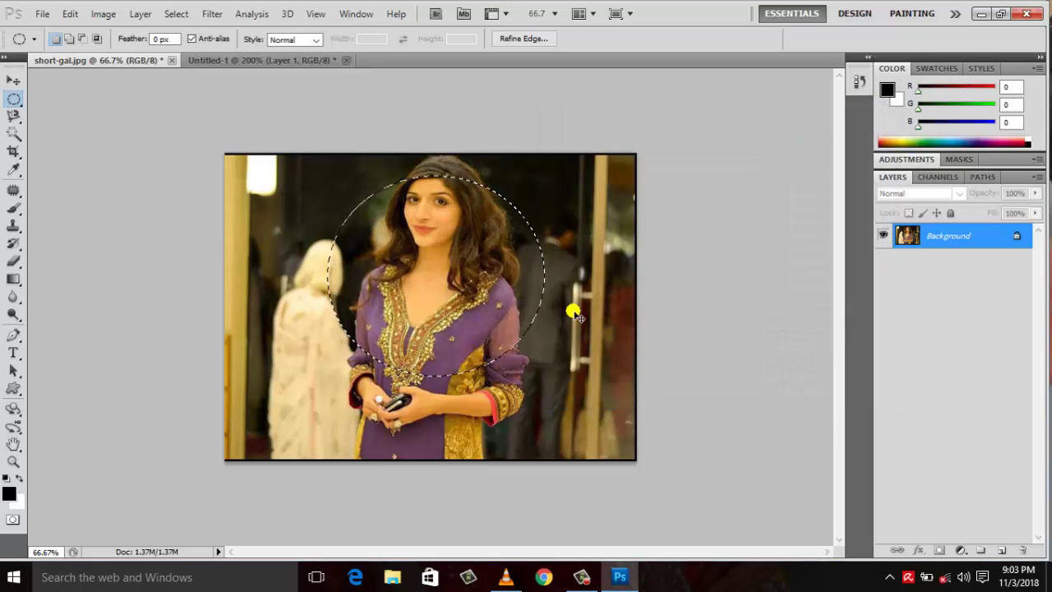
pyautogui.hotkey('ctrl', 'z')
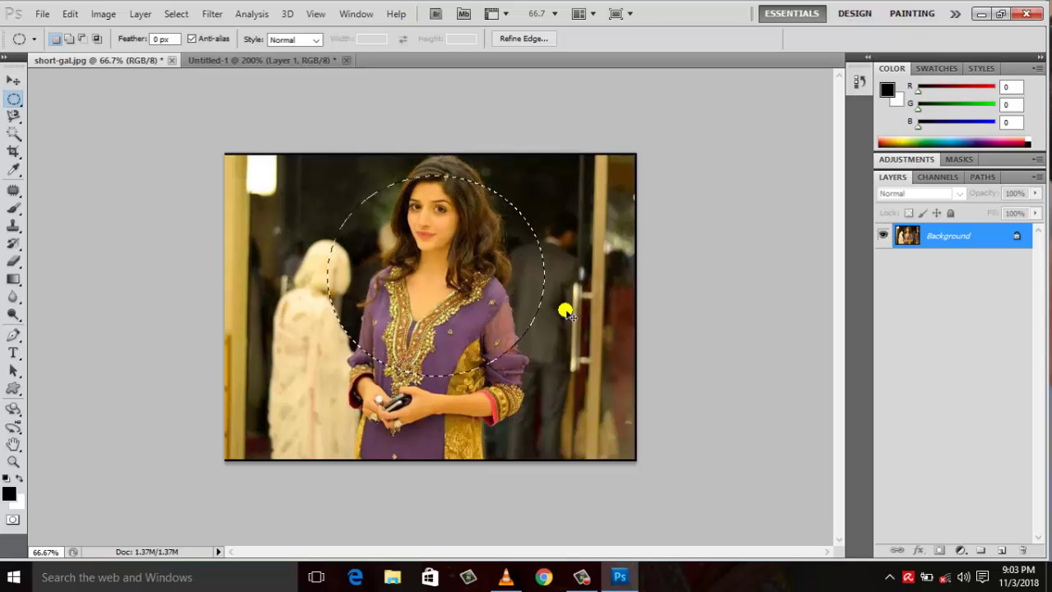
pyautogui.hotkey('ctrl', 'd')
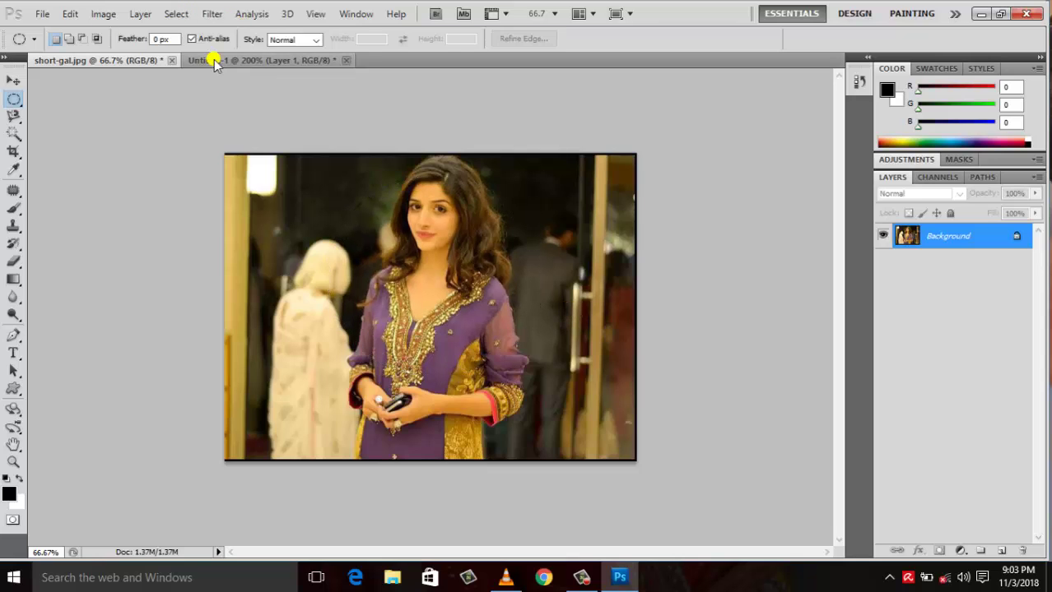
# Step: Apply a 109° Twirl to short-gal.jpg, then undo it
pyautogui.click(212, 14)
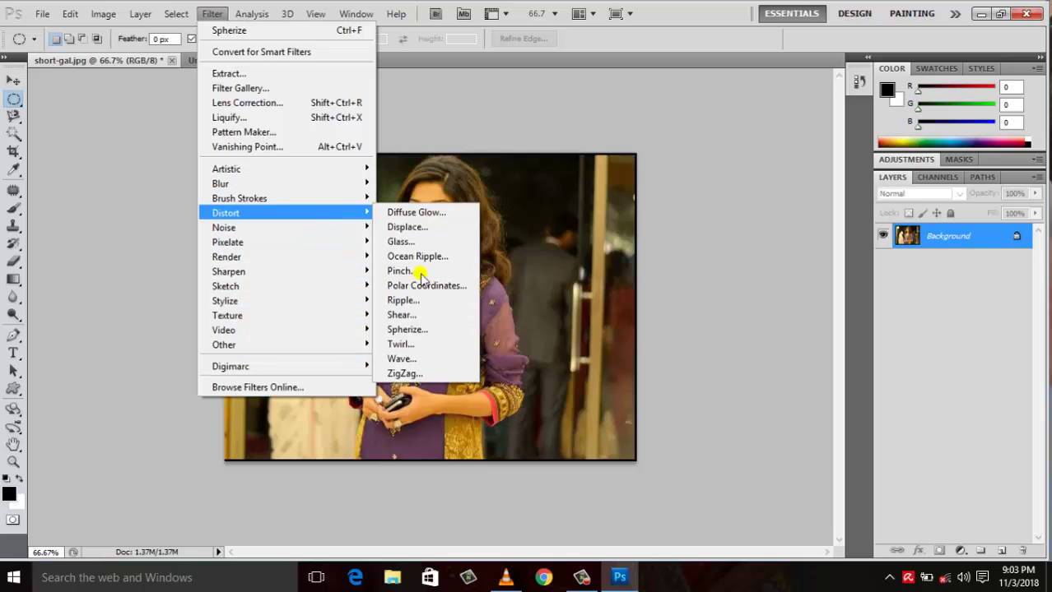
pyautogui.moveTo(226, 213)
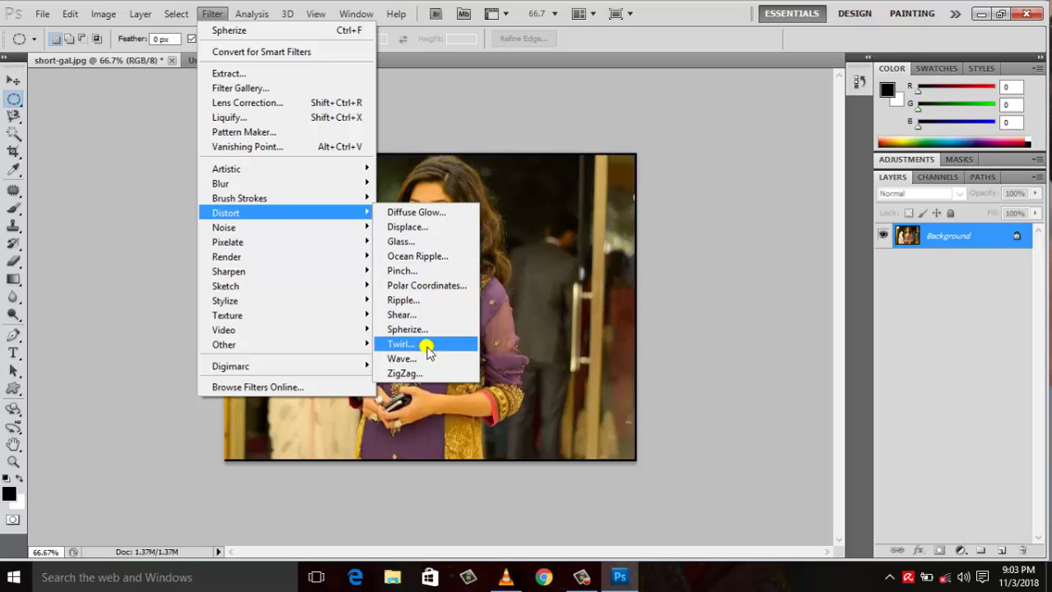
pyautogui.click(426, 347)
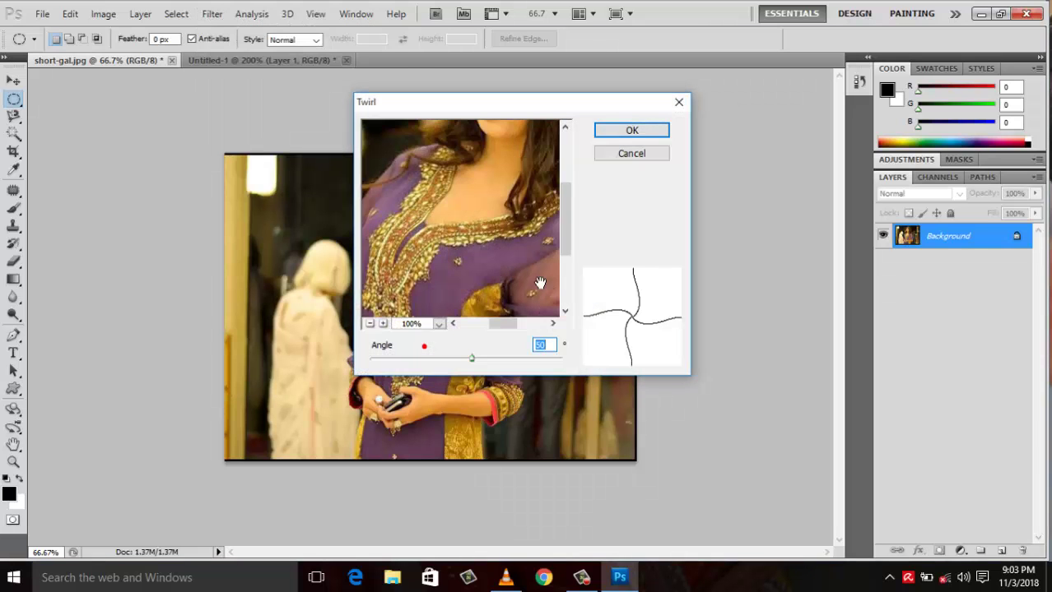
pyautogui.moveTo(472, 359)
pyautogui.mouseDown()
pyautogui.moveTo(513, 362)
pyautogui.moveTo(423, 372)
pyautogui.moveTo(509, 369)
pyautogui.moveTo(535, 354)
pyautogui.moveTo(471, 362)
pyautogui.moveTo(535, 357)
pyautogui.moveTo(483, 365)
pyautogui.mouseUp()
pyautogui.click(462, 361)
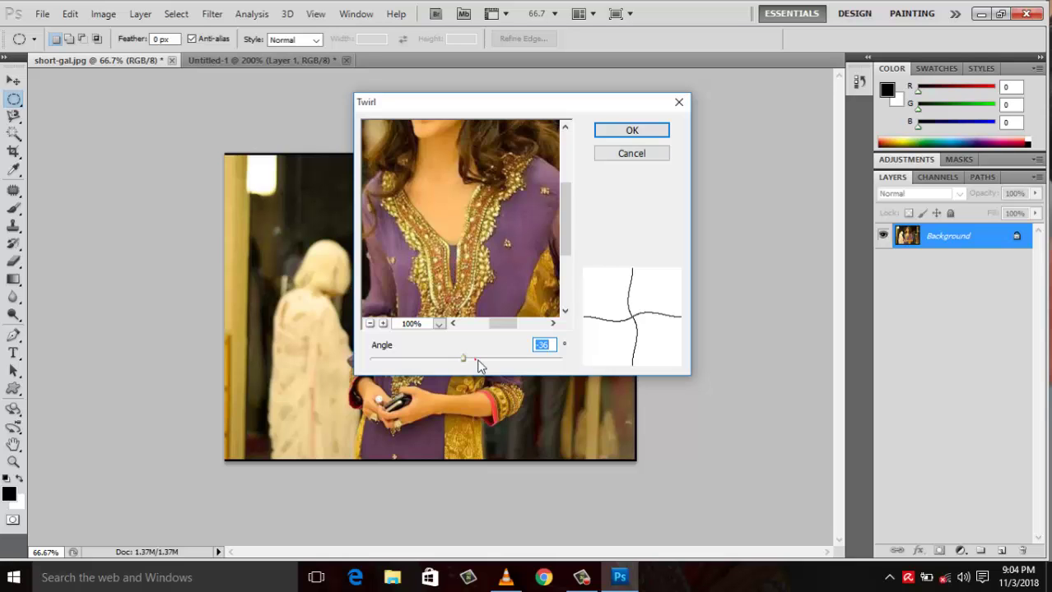
pyautogui.moveTo(463, 360)
pyautogui.mouseDown()
pyautogui.moveTo(486, 359)
pyautogui.moveTo(477, 377)
pyautogui.mouseUp()
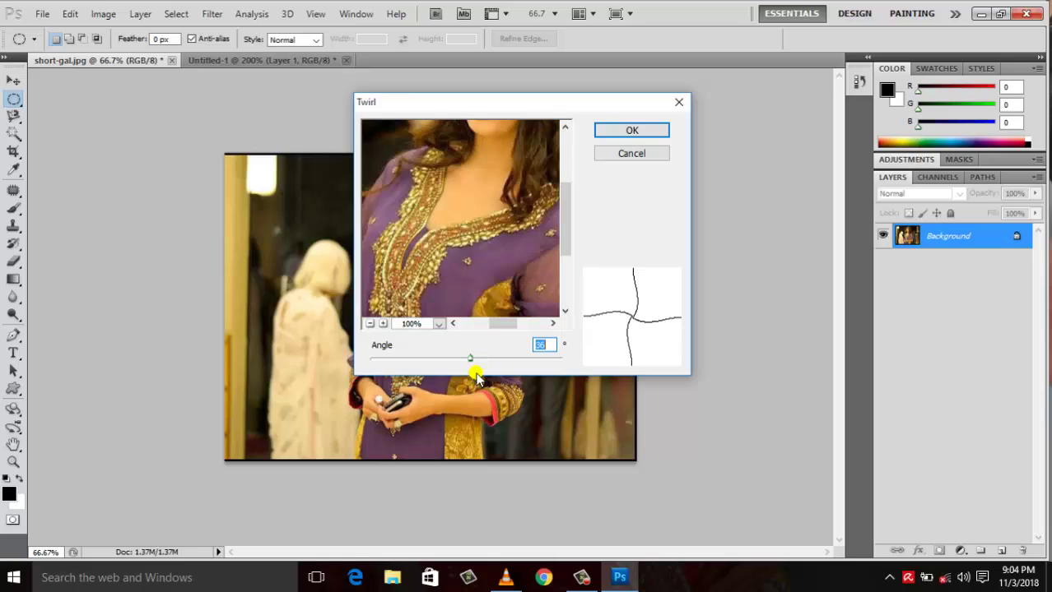
pyautogui.click(631, 130)
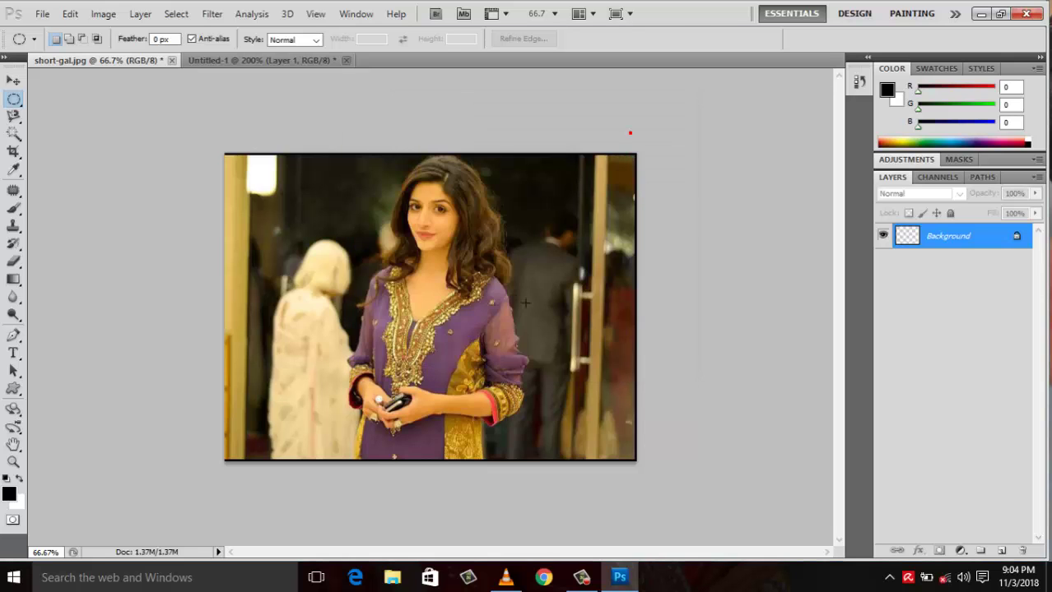
pyautogui.hotkey('ctrl', 'z')
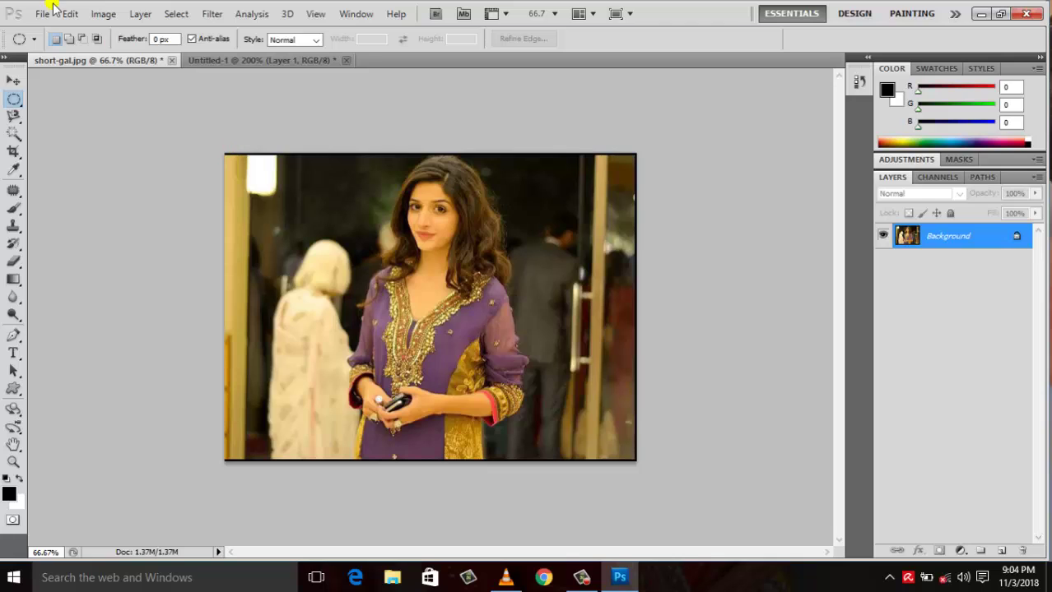
# Step: Preview a maximum-angle Twirl on short-gal.jpg and cancel it
pyautogui.click(201, 16)
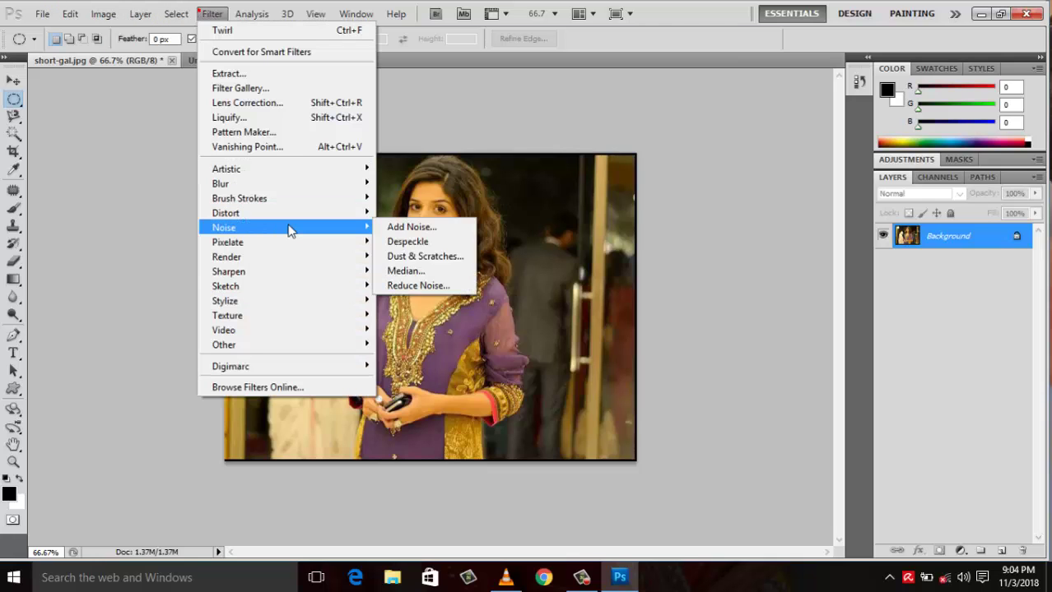
pyautogui.moveTo(226, 213)
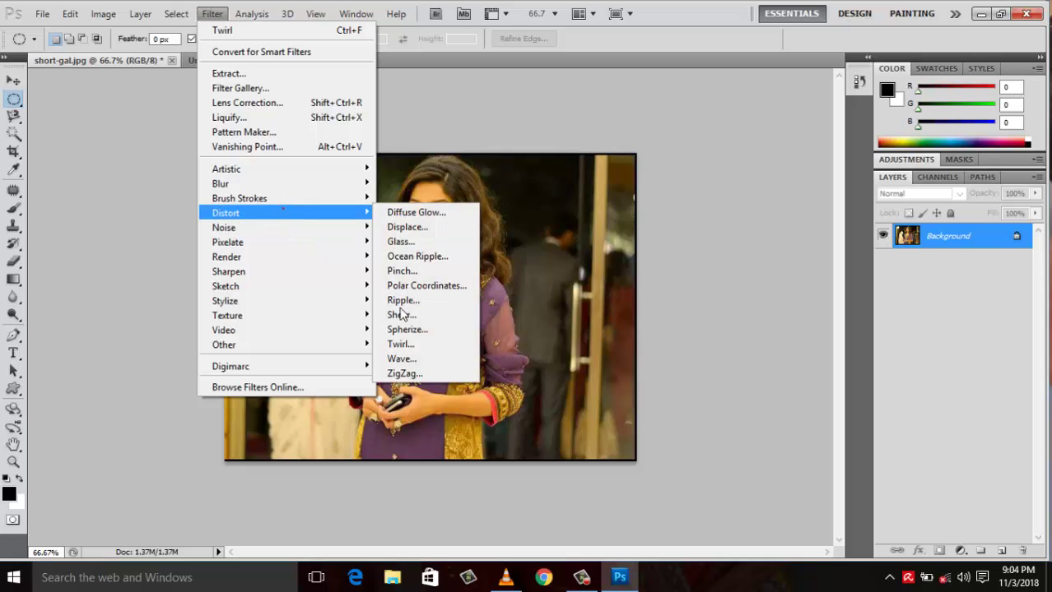
pyautogui.click(398, 345)
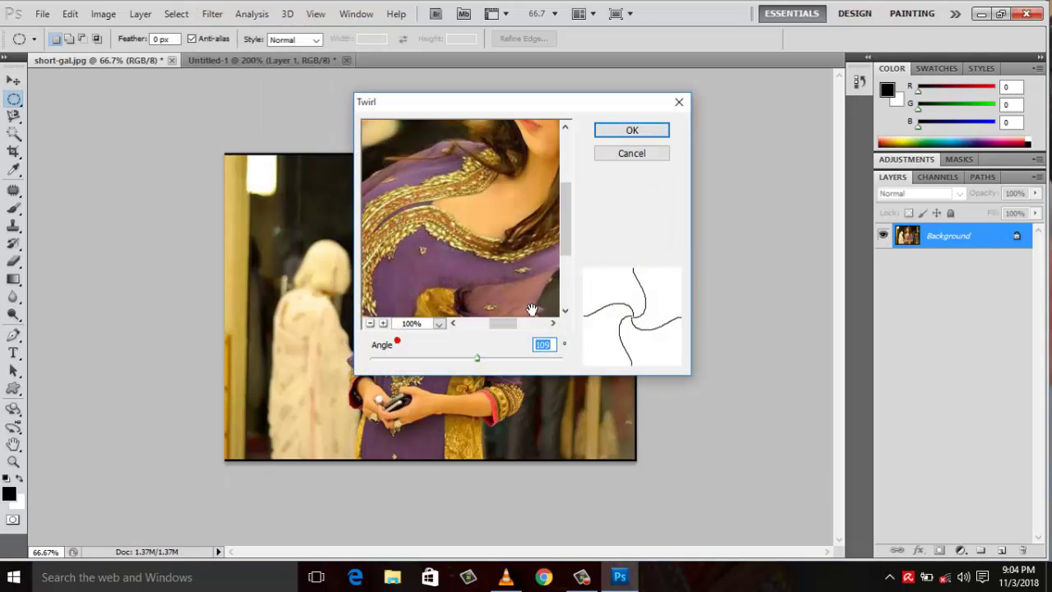
pyautogui.moveTo(477, 359); pyautogui.dragTo(555, 375)
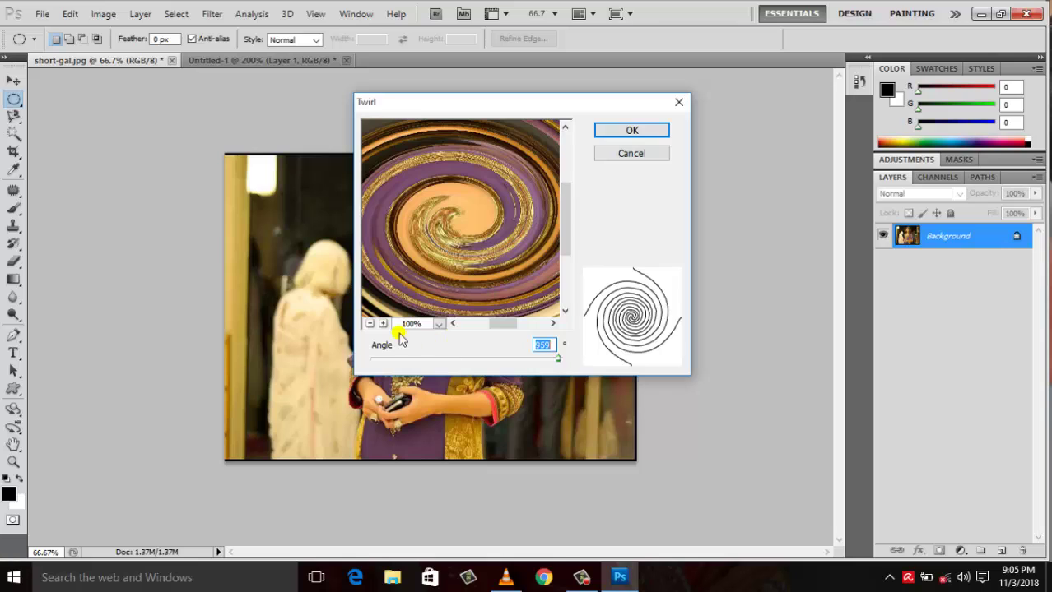
pyautogui.click(599, 154)
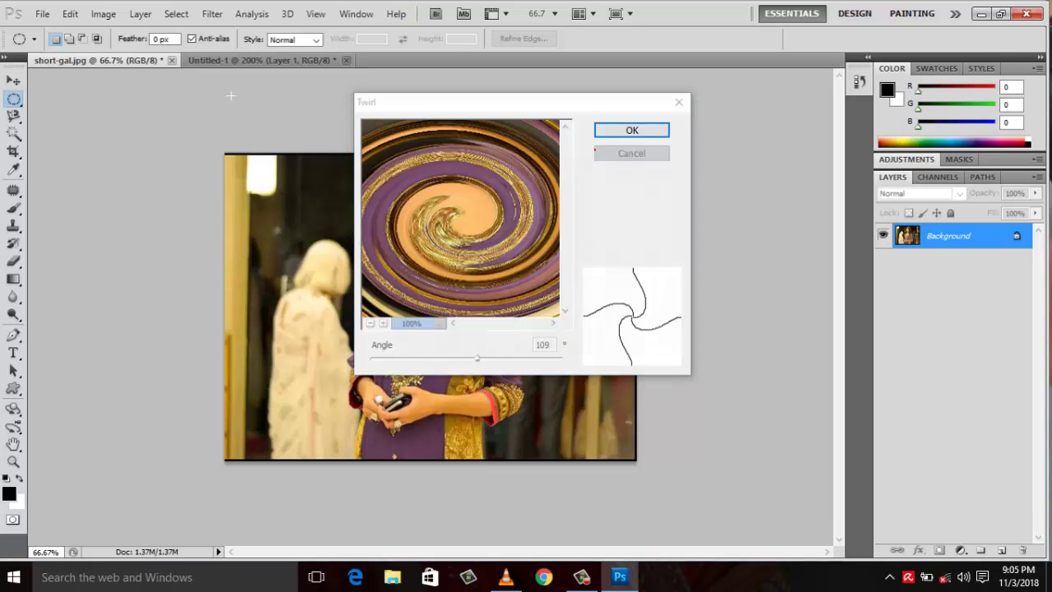
pyautogui.click(211, 14)
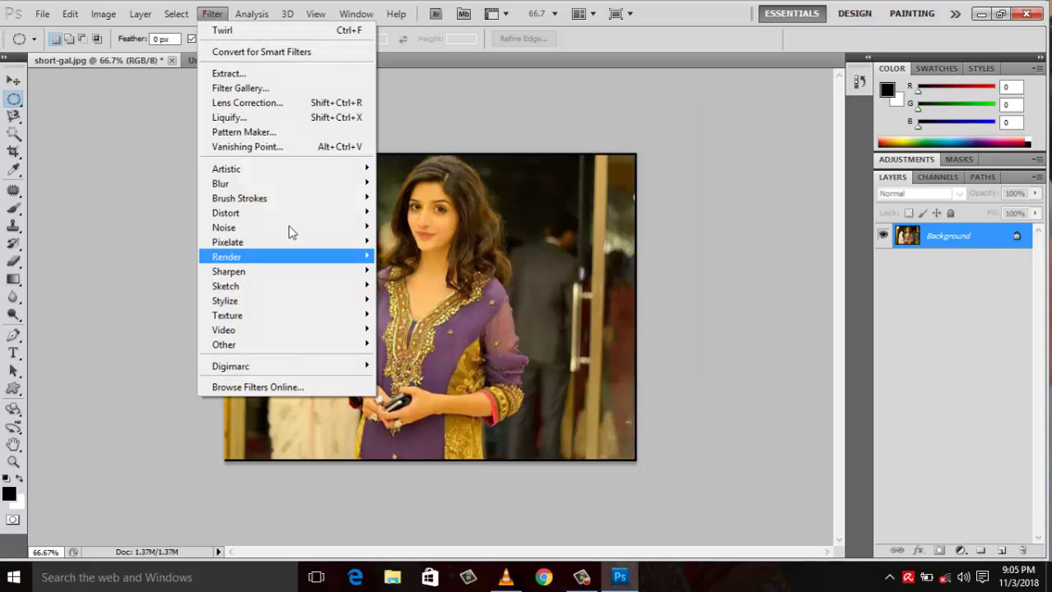
pyautogui.moveTo(226, 213)
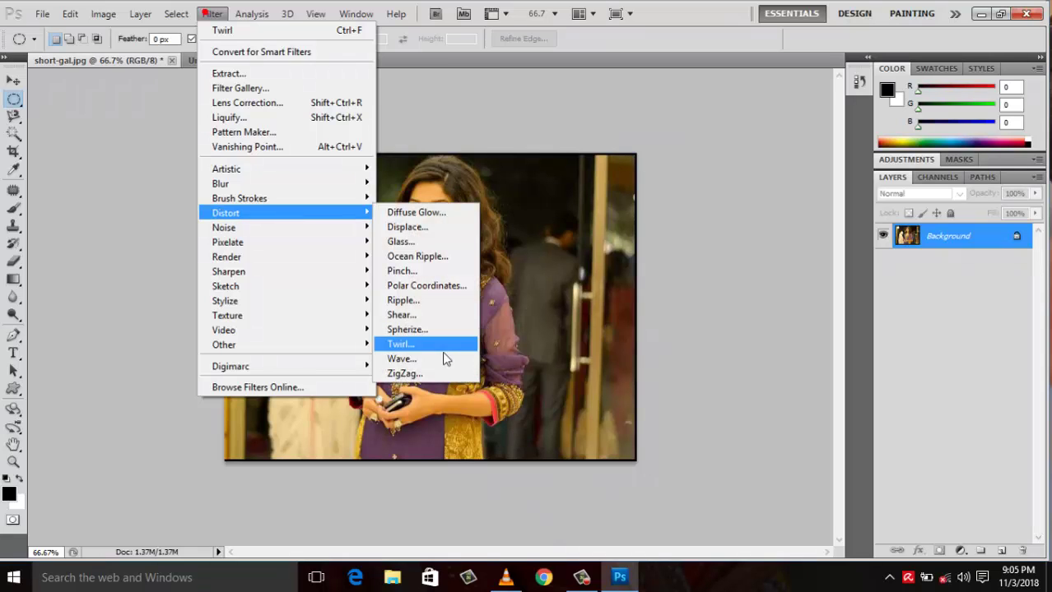
# Step: Apply a Sine Wave with wavelength 140–756 to short-gal.jpg, then undo it
pyautogui.click(442, 360)
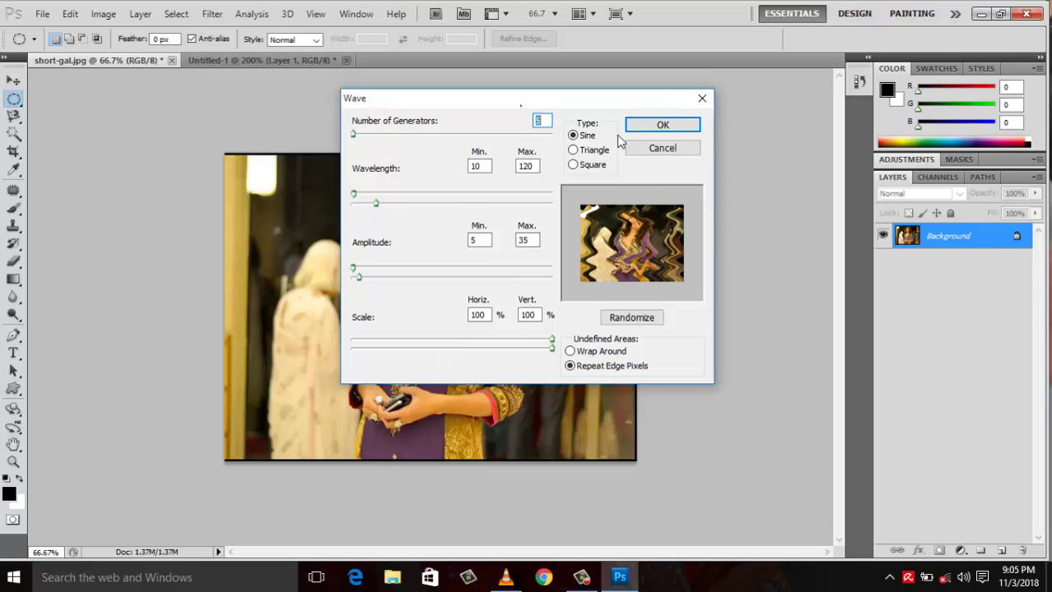
pyautogui.moveTo(520, 107); pyautogui.dragTo(652, 142)
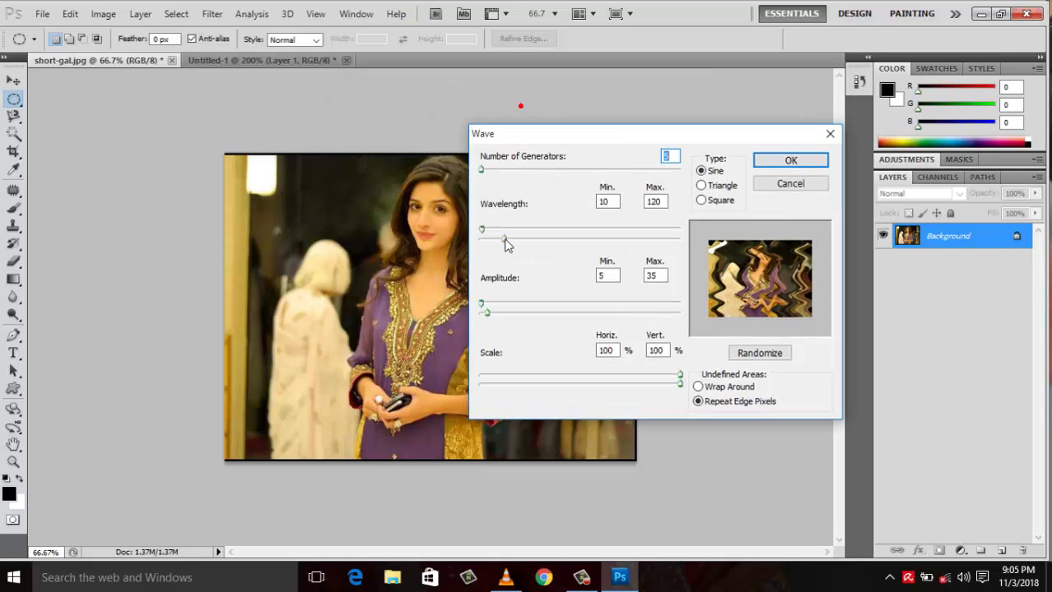
pyautogui.moveTo(504, 239)
pyautogui.mouseDown()
pyautogui.moveTo(548, 251)
pyautogui.moveTo(516, 253)
pyautogui.moveTo(549, 242)
pyautogui.mouseUp()
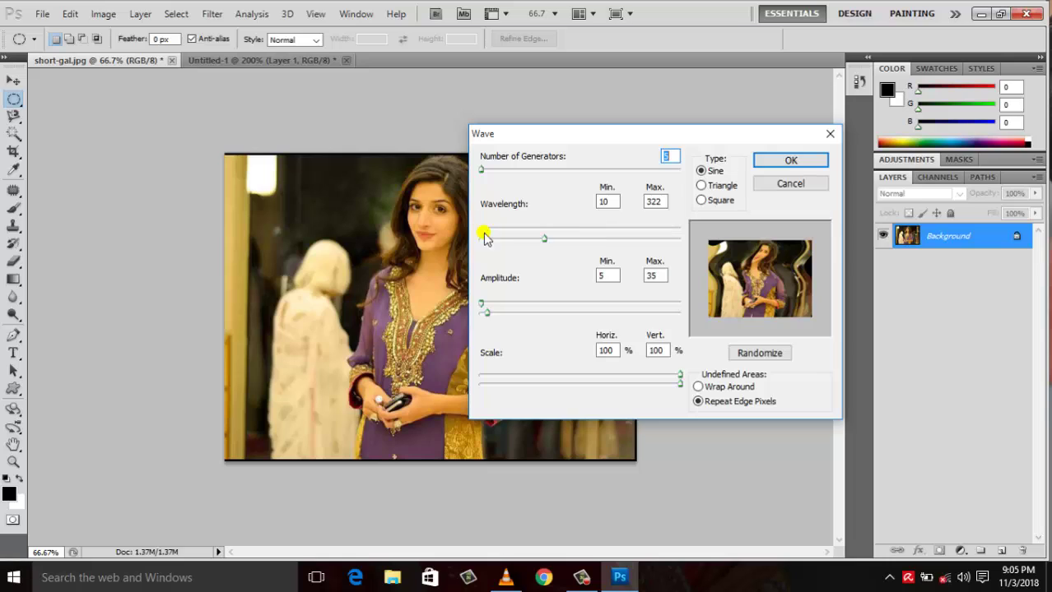
pyautogui.moveTo(483, 229)
pyautogui.mouseDown()
pyautogui.moveTo(585, 229)
pyautogui.moveTo(506, 245)
pyautogui.mouseUp()
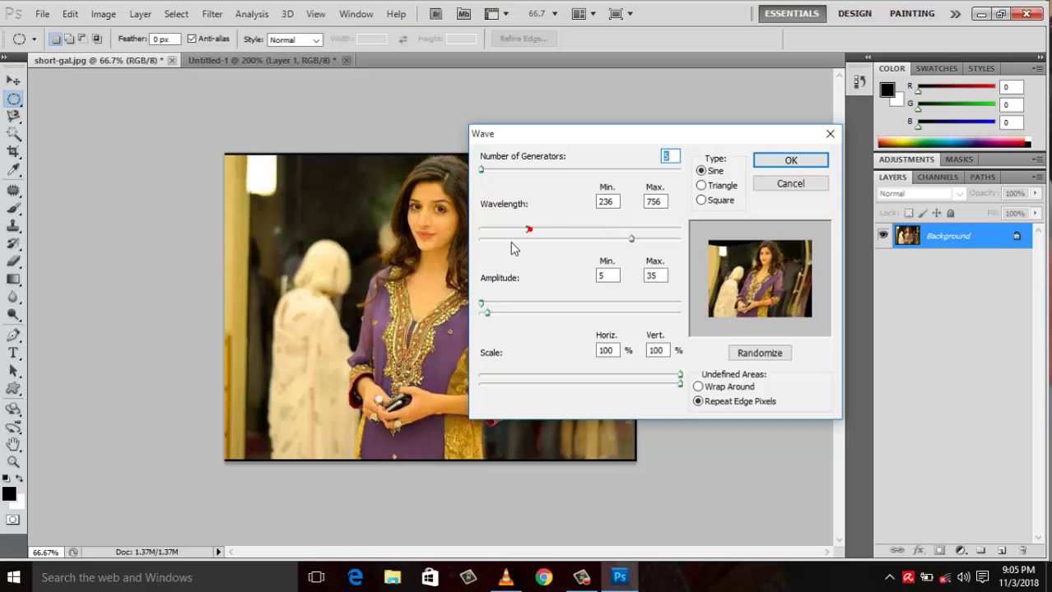
pyautogui.click(782, 162)
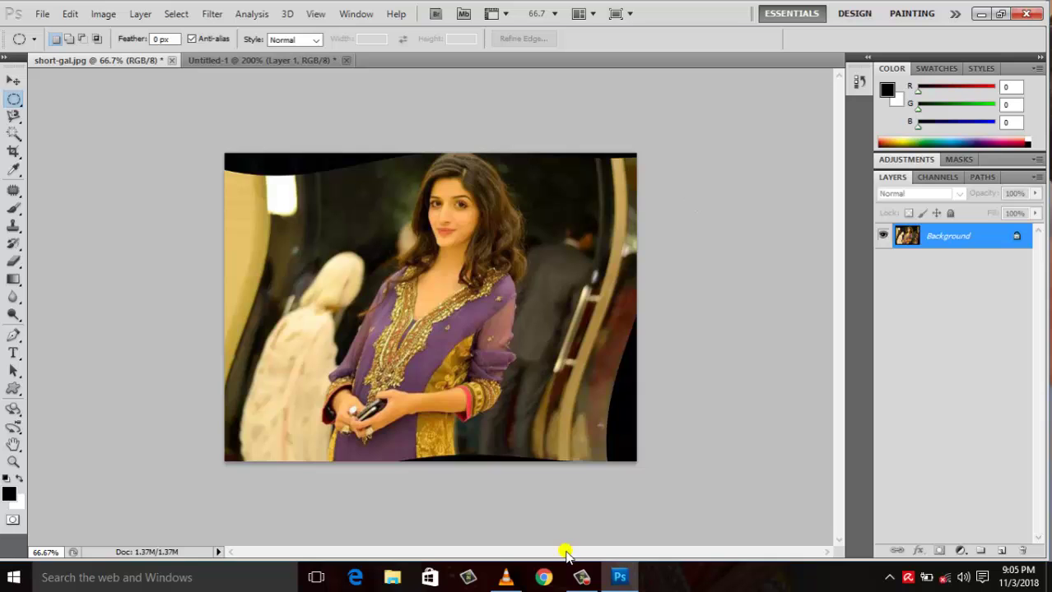
pyautogui.hotkey('ctrl', 'z')
# Step: Apply a Wave with wavelength 220–756, amplitude 1–541 and adjusted generators, then undo it
pyautogui.click(212, 14)
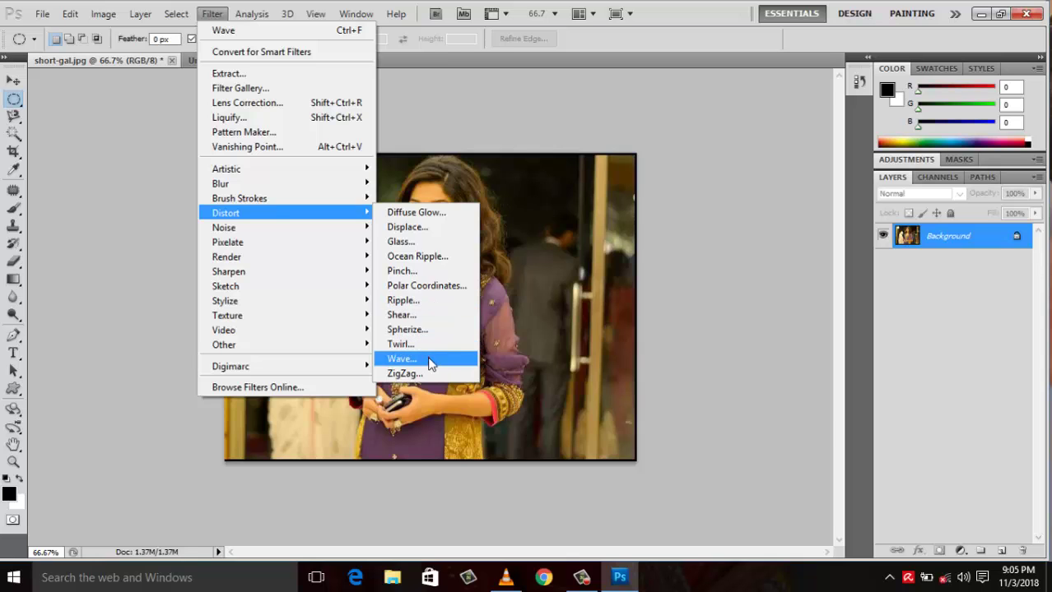
pyautogui.click(429, 360)
pyautogui.moveTo(507, 230); pyautogui.dragTo(524, 230)
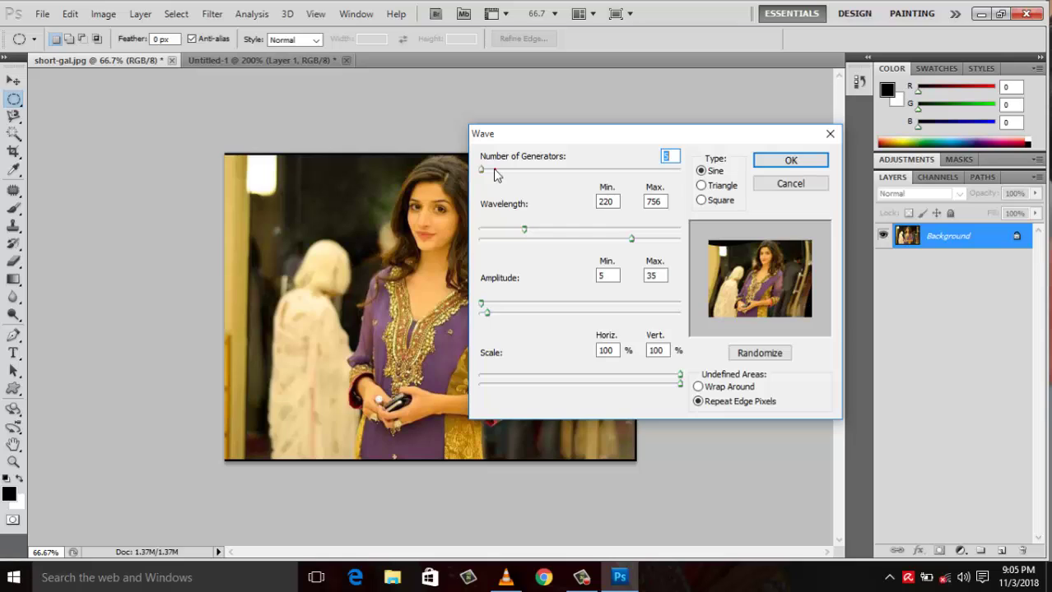
pyautogui.moveTo(483, 169); pyautogui.dragTo(547, 173)
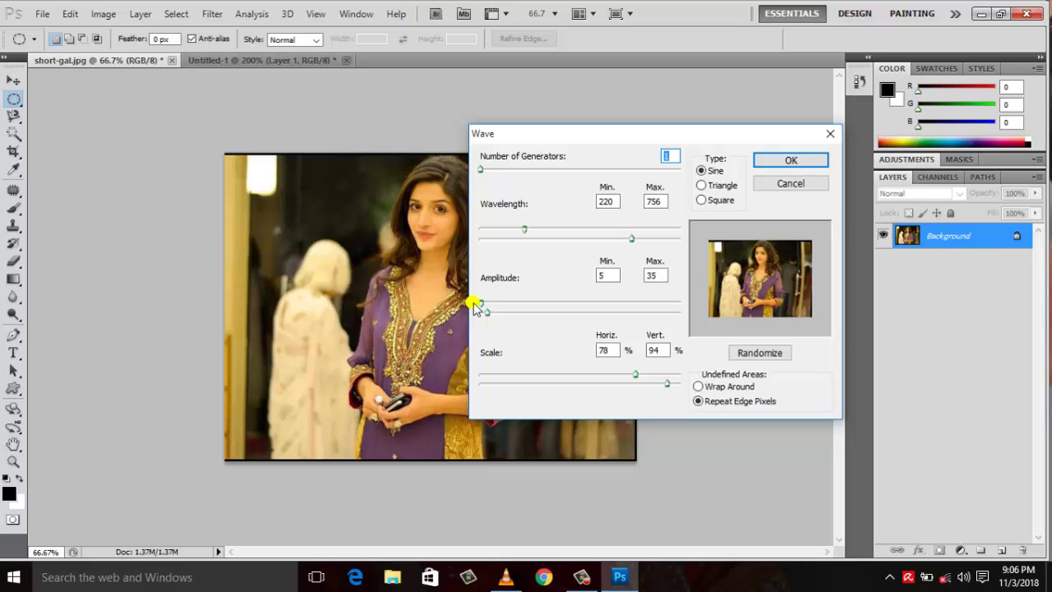
pyautogui.moveTo(474, 306); pyautogui.dragTo(587, 313)
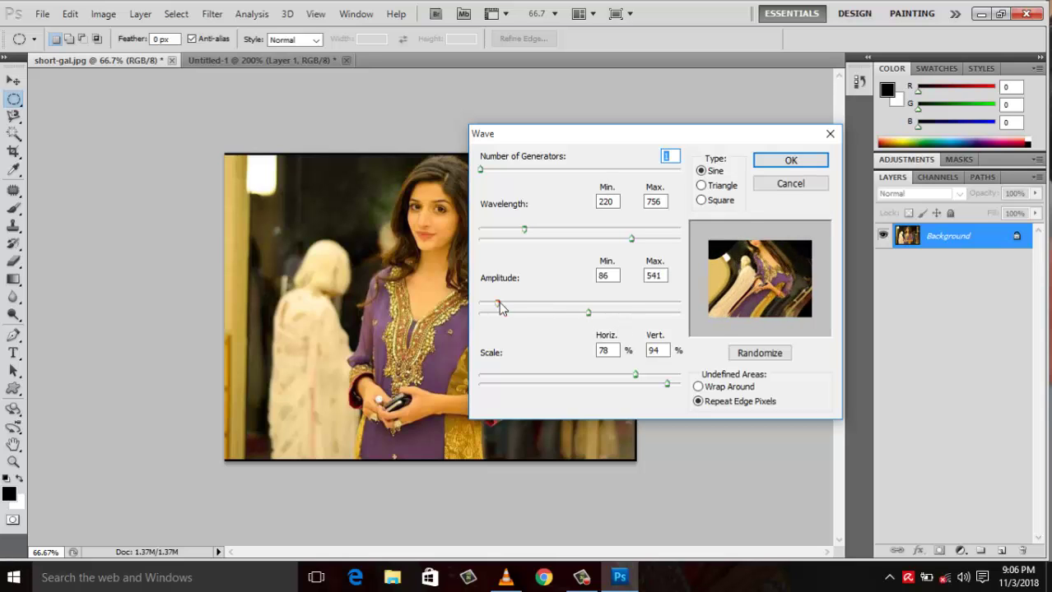
pyautogui.moveTo(497, 305); pyautogui.dragTo(479, 305)
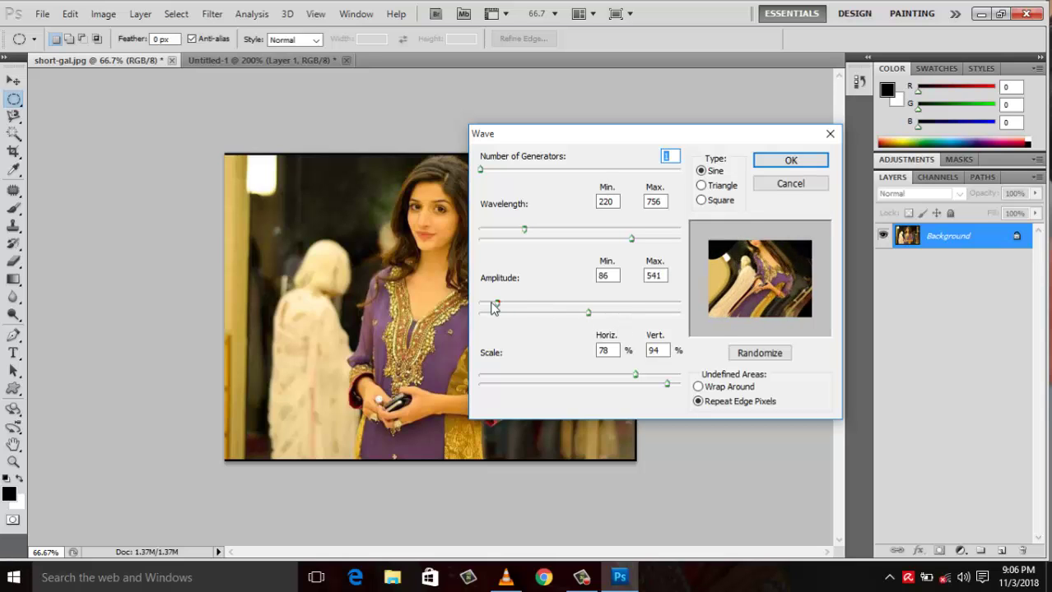
pyautogui.click(783, 163)
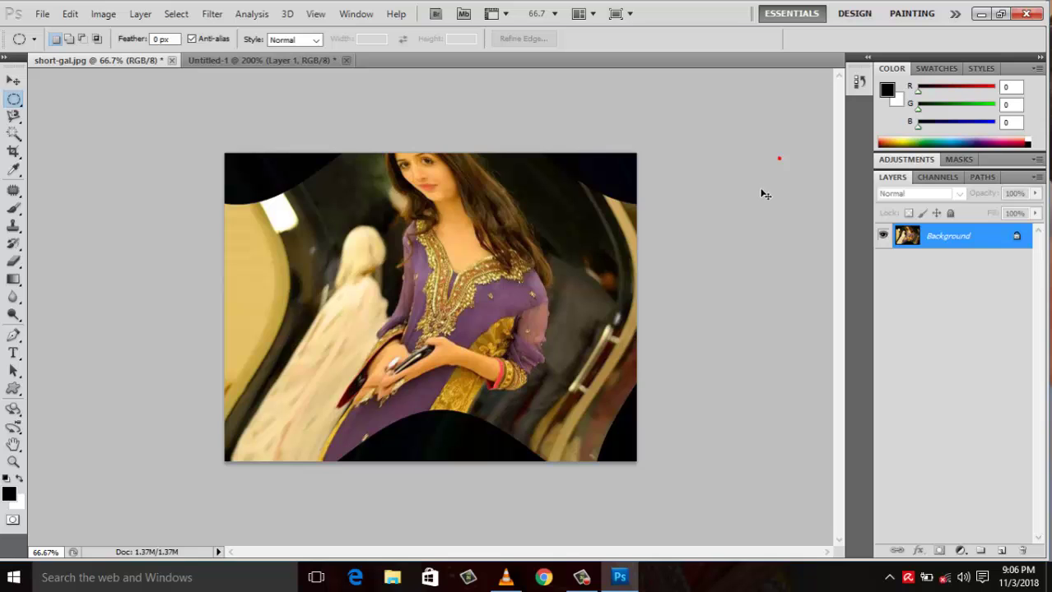
pyautogui.hotkey('ctrl', 'z')
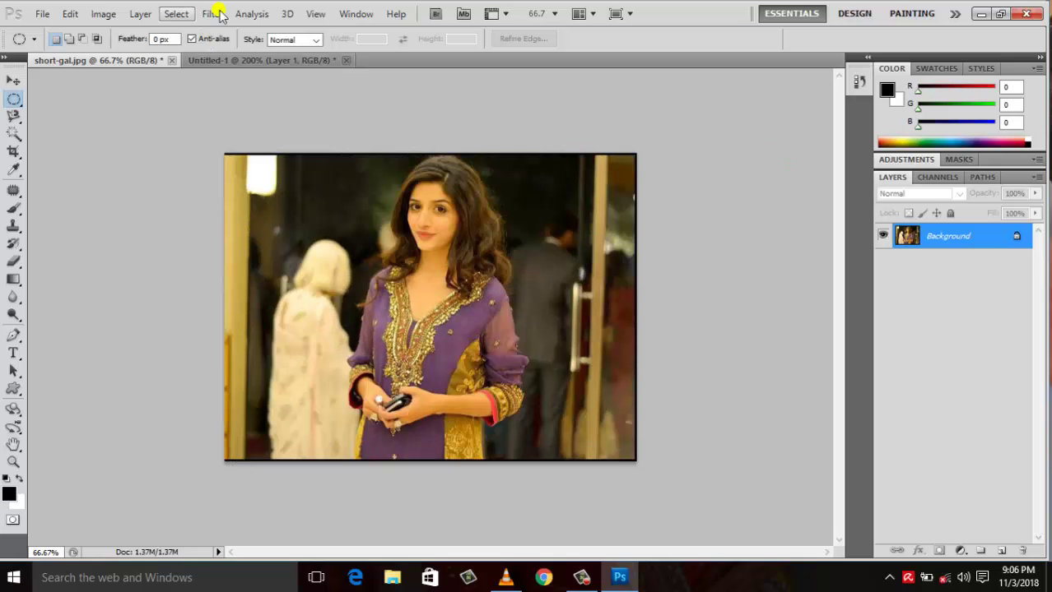
# Step: Preview a Shear on short-gal.jpg with an added, bent curve point, then cancel it
pyautogui.click(217, 13)
pyautogui.moveTo(247, 213)
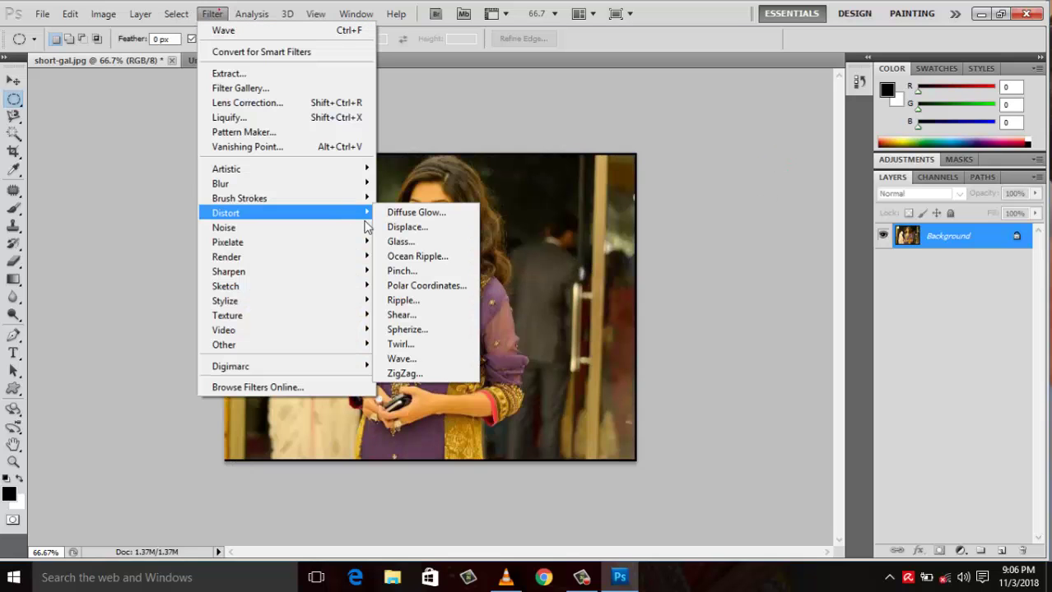
pyautogui.click(415, 316)
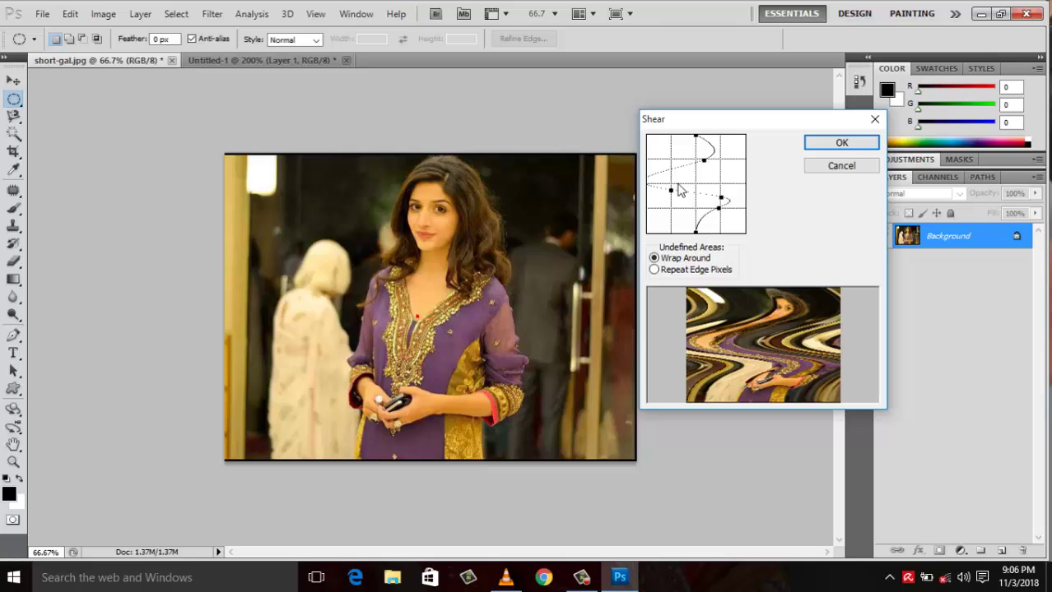
pyautogui.click(676, 178)
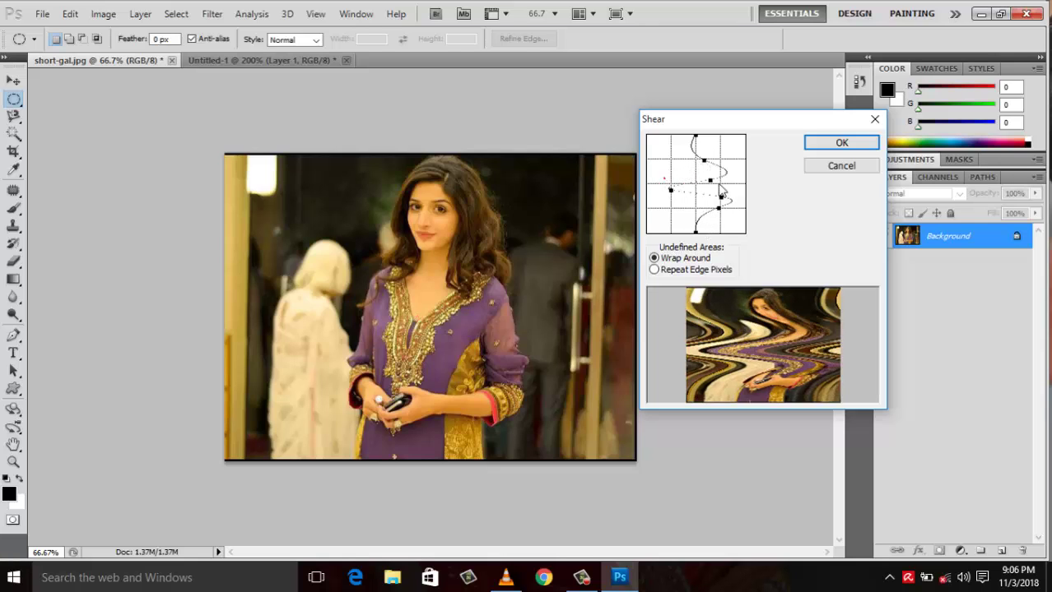
pyautogui.moveTo(697, 187); pyautogui.dragTo(740, 175)
pyautogui.click(848, 168)
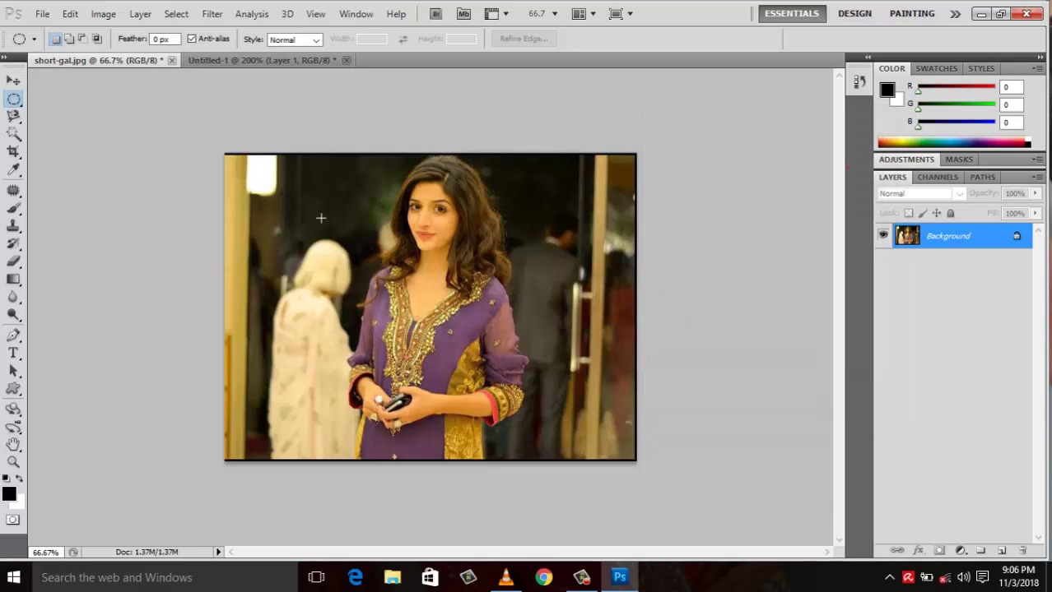
pyautogui.click(215, 14)
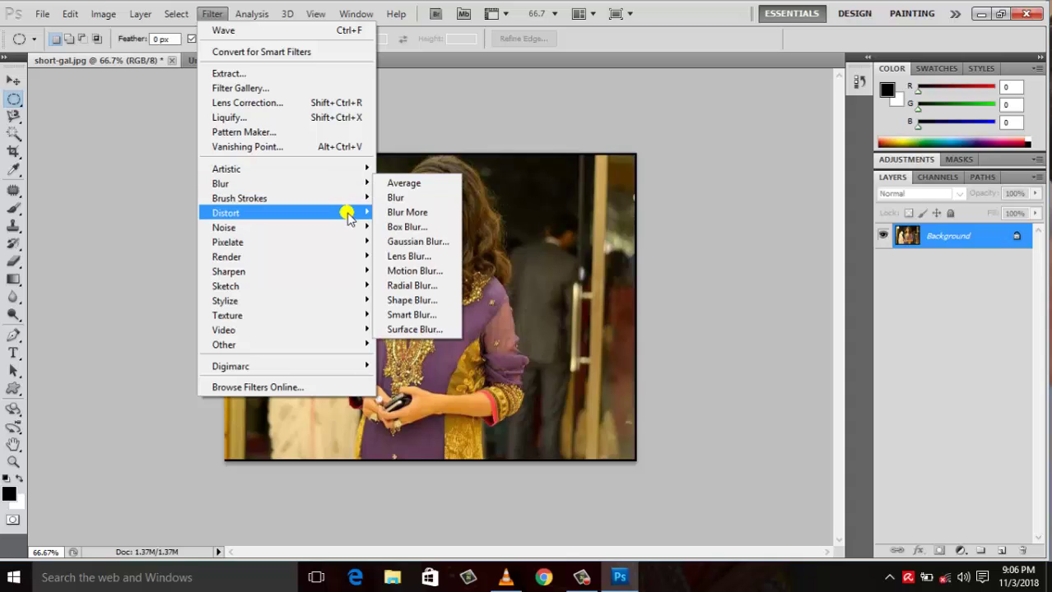
pyautogui.moveTo(226, 213)
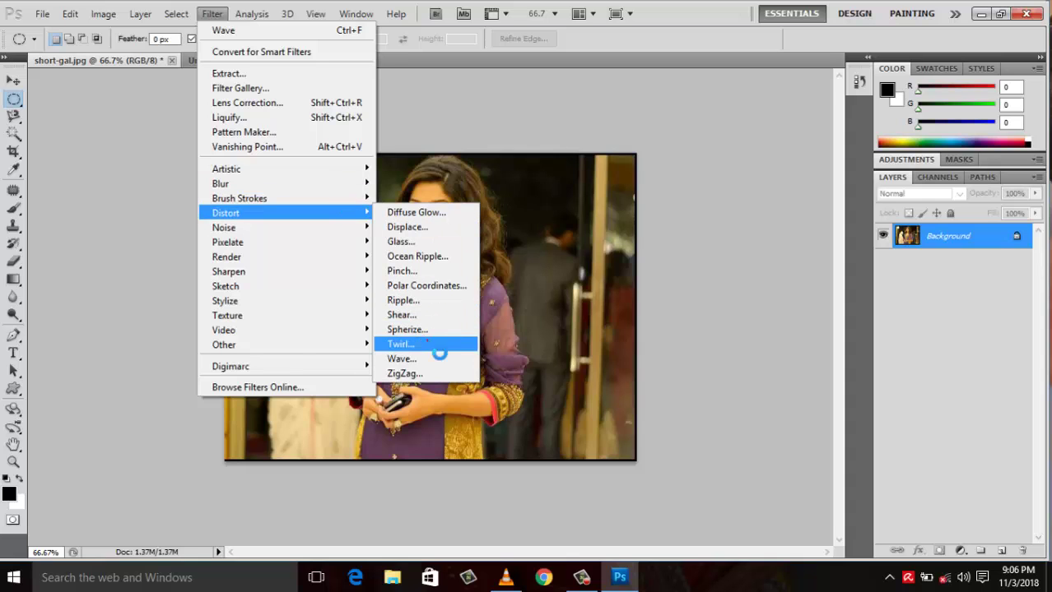
# Step: Preview a roughly 570° Twirl on short-gal.jpg and cancel it
pyautogui.click(435, 344)
pyautogui.click(480, 360)
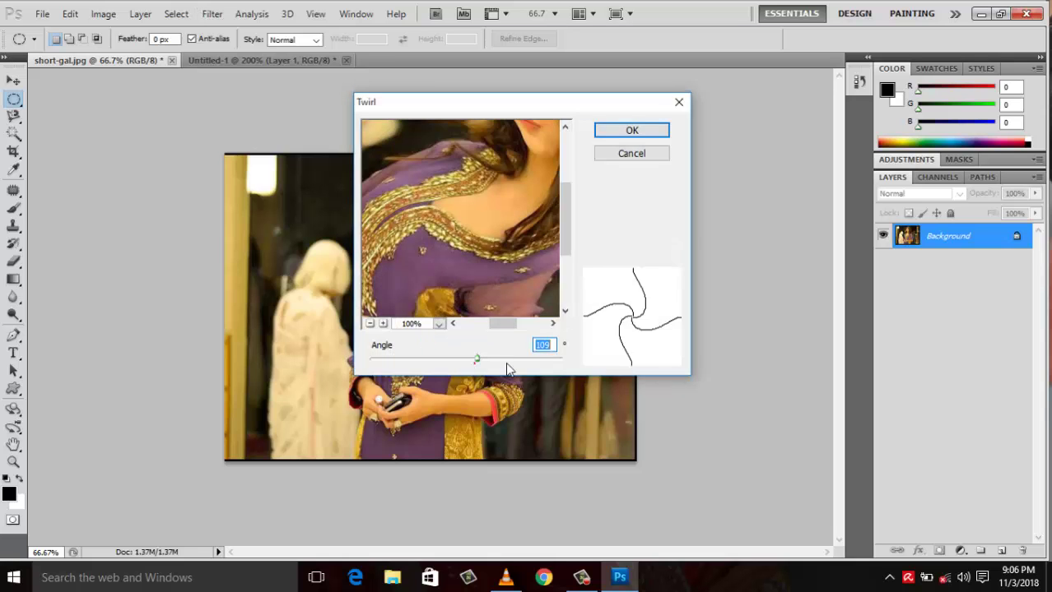
pyautogui.click(523, 360)
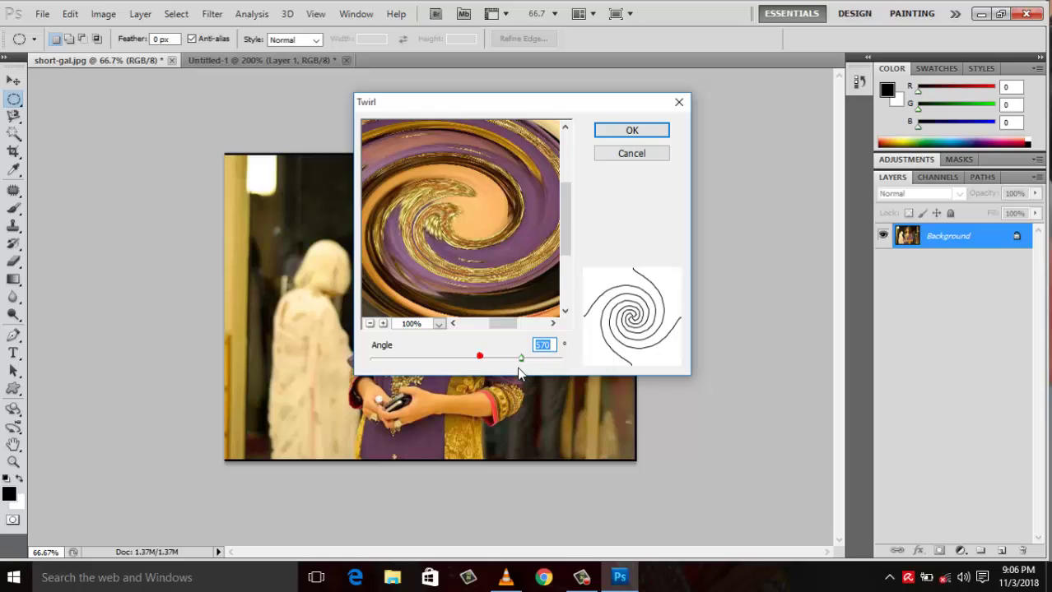
pyautogui.click(607, 156)
pyautogui.click(618, 155)
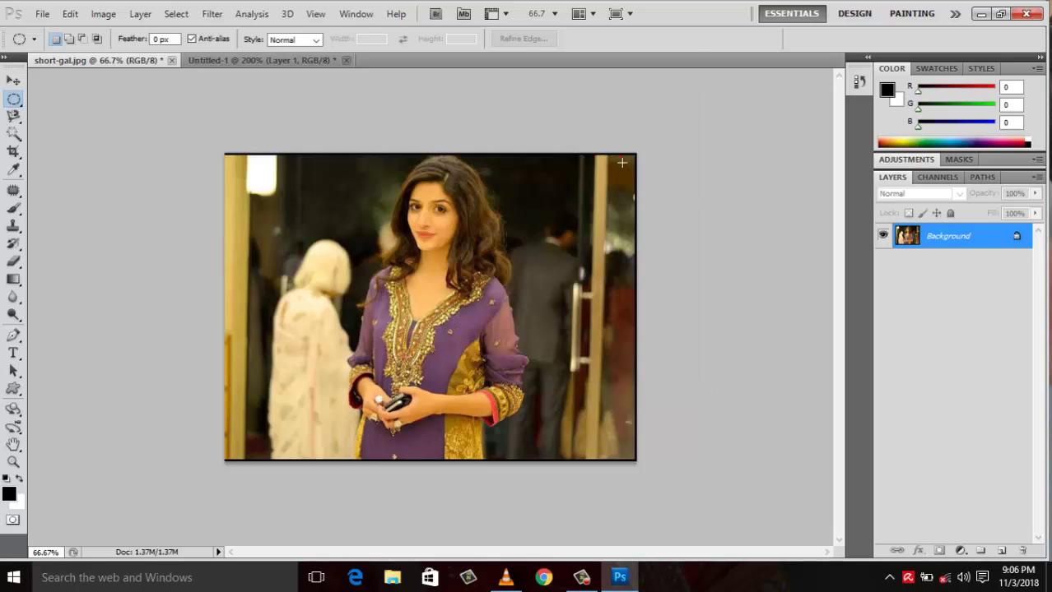